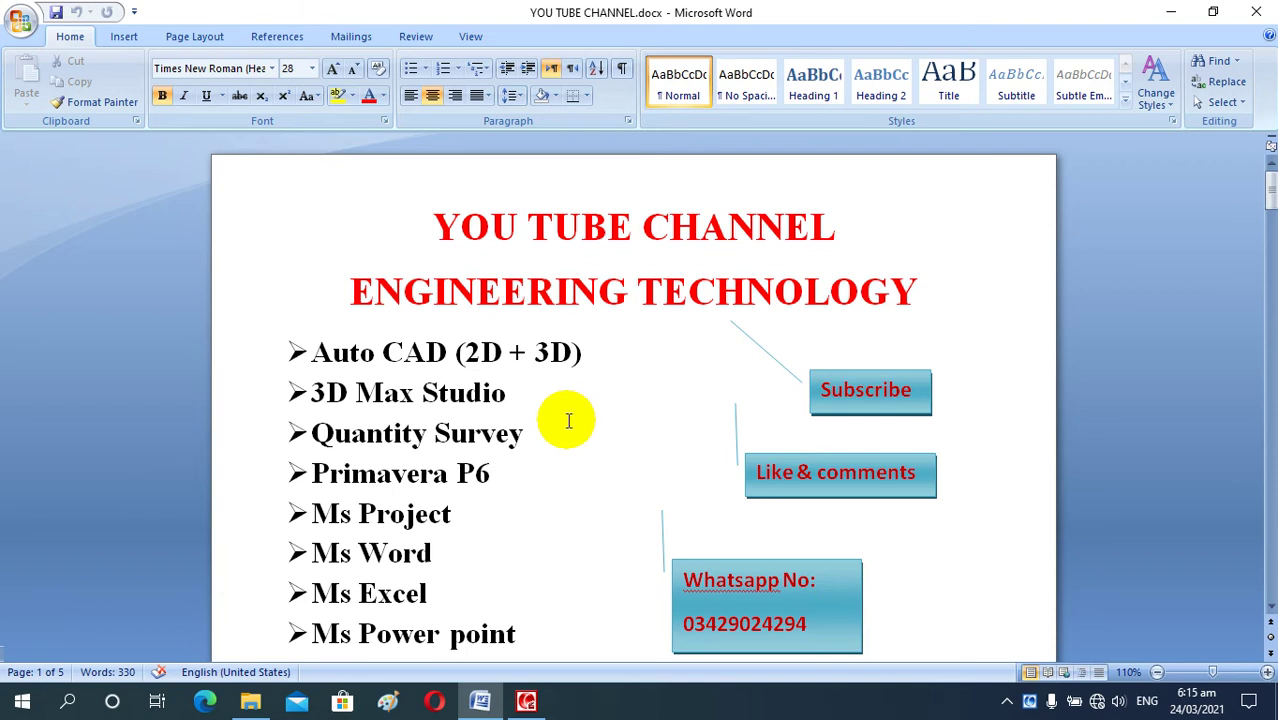
Scroll through the Word lecture notes, then open 2d plan.dwg from the YOU TUBE folder.
{"action": "scroll", "coordinate": [479, 479], "scroll_direction": "down", "scroll_amount": 1}
{"action": "scroll", "coordinate": [479, 482], "scroll_direction": "down", "scroll_amount": 4}
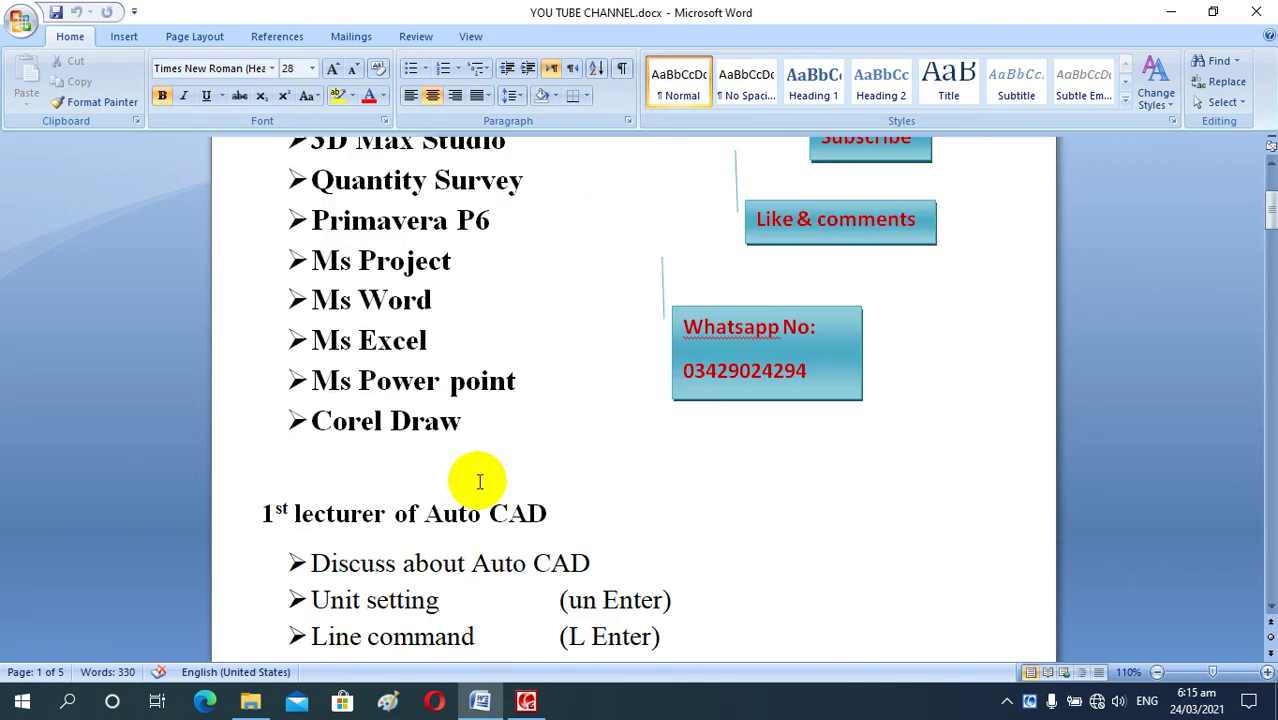
{"action": "scroll", "coordinate": [480, 481], "scroll_direction": "down", "scroll_amount": 4}
{"action": "scroll", "coordinate": [480, 481], "scroll_direction": "down", "scroll_amount": 1}
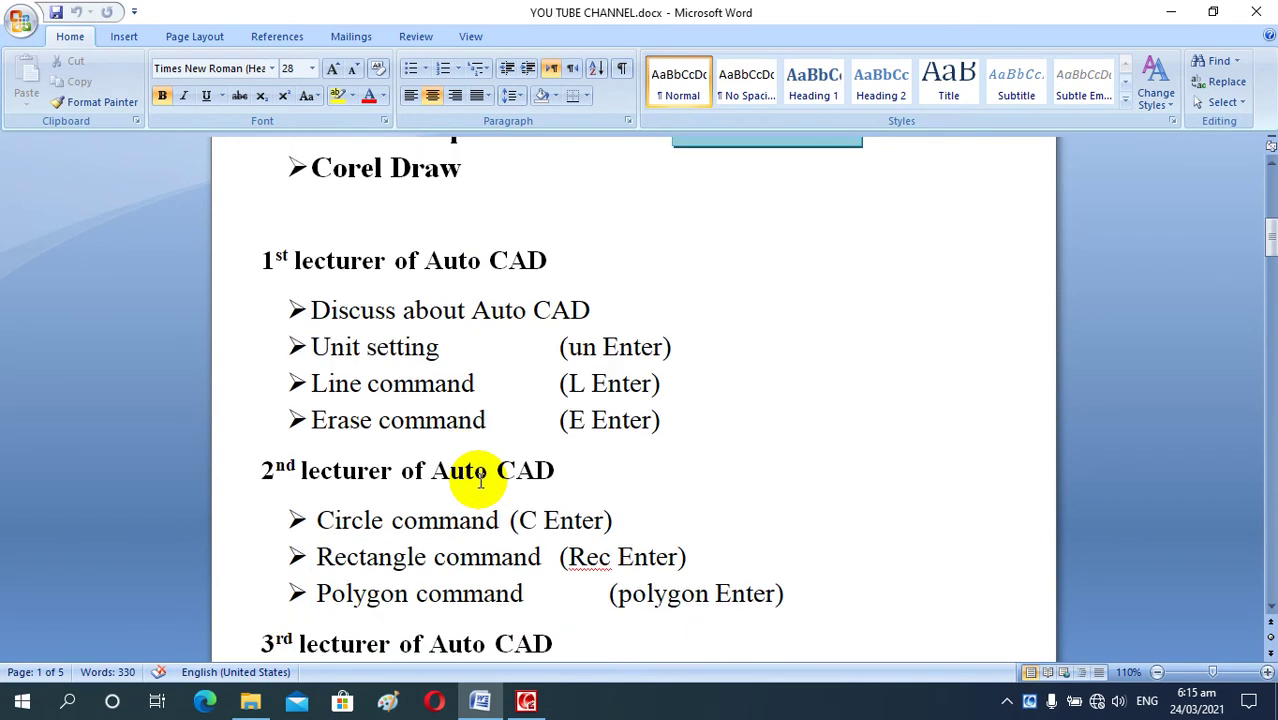
{"action": "scroll", "coordinate": [536, 463], "scroll_direction": "down", "scroll_amount": 4}
{"action": "scroll", "coordinate": [541, 465], "scroll_direction": "up", "scroll_amount": 1}
{"action": "scroll", "coordinate": [541, 465], "scroll_direction": "down", "scroll_amount": 2}
{"action": "scroll", "coordinate": [541, 465], "scroll_direction": "down", "scroll_amount": 3}
{"action": "scroll", "coordinate": [541, 465], "scroll_direction": "down", "scroll_amount": 4}
{"action": "scroll", "coordinate": [541, 465], "scroll_direction": "down", "scroll_amount": 3}
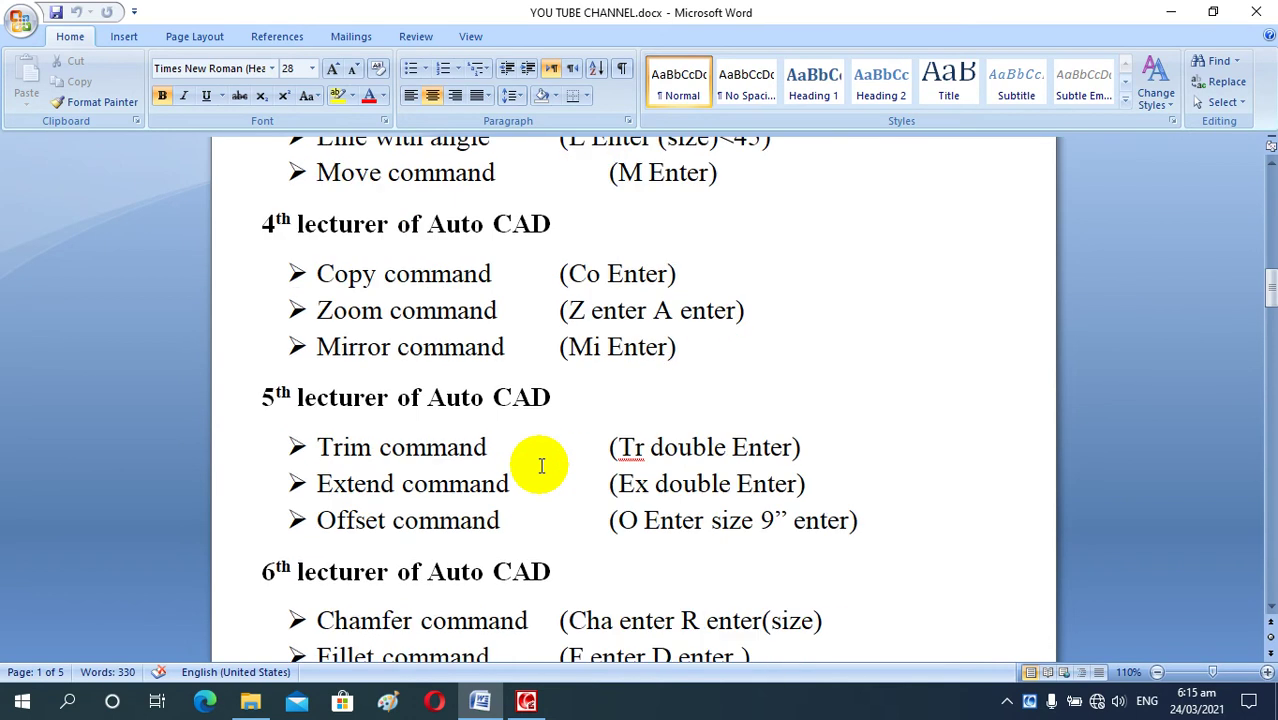
{"action": "scroll", "coordinate": [541, 465], "scroll_direction": "down", "scroll_amount": 4}
{"action": "scroll", "coordinate": [541, 465], "scroll_direction": "down", "scroll_amount": 2}
{"action": "scroll", "coordinate": [541, 465], "scroll_direction": "down", "scroll_amount": 2}
{"action": "scroll", "coordinate": [541, 465], "scroll_direction": "down", "scroll_amount": 1}
{"action": "scroll", "coordinate": [519, 472], "scroll_direction": "down", "scroll_amount": 2}
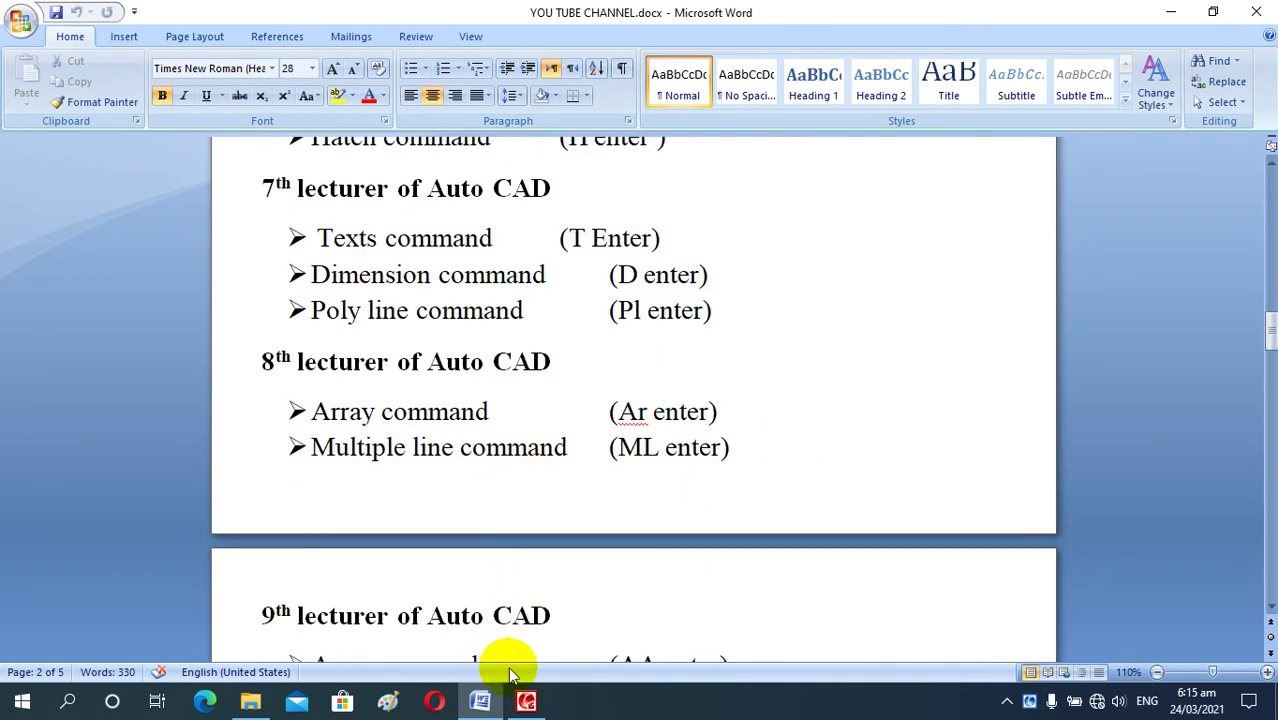
{"action": "left_click", "coordinate": [262, 706]}
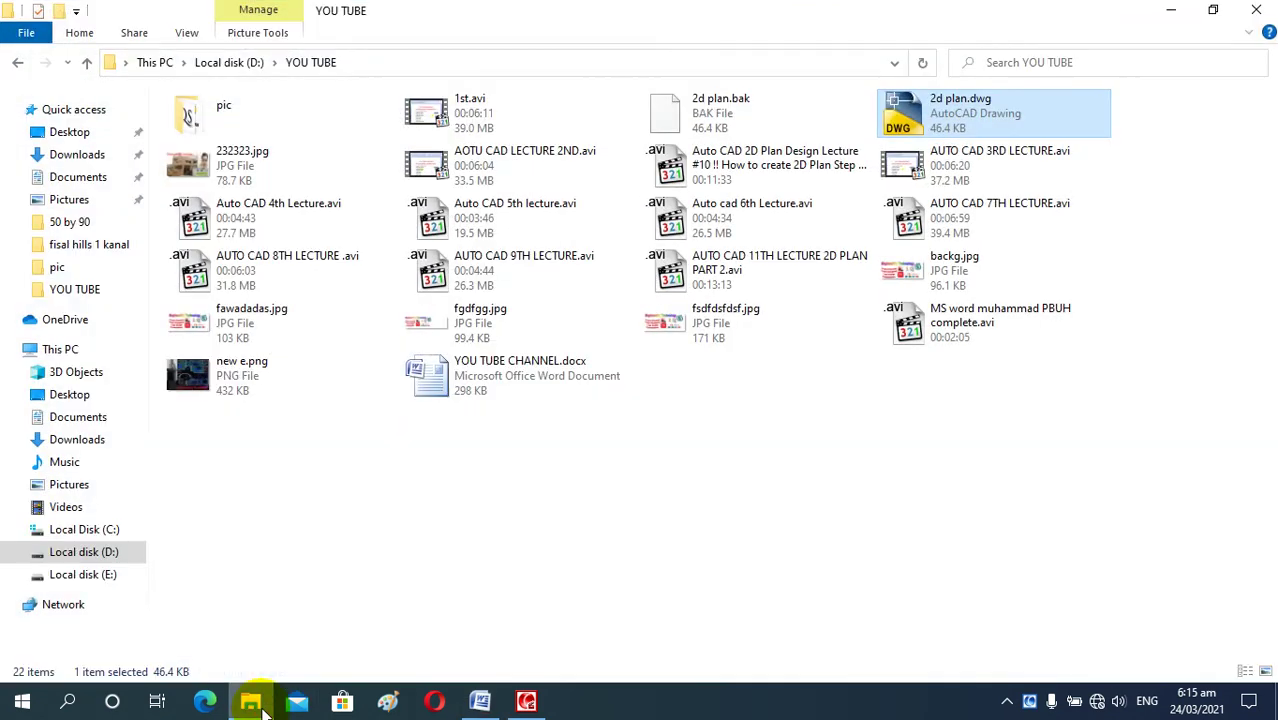
{"action": "left_click", "coordinate": [983, 98]}
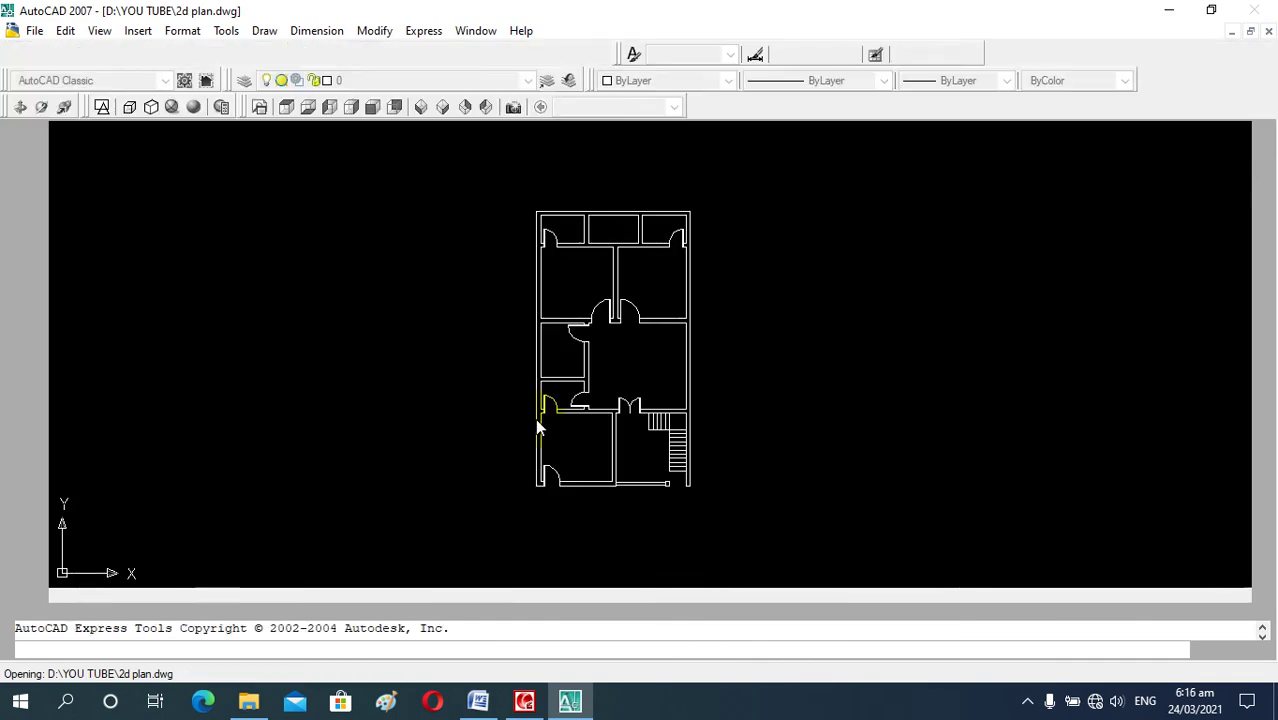
Zoom in and out around the floor plan to inspect its rooms, ending on the top rooms.
{"action": "scroll", "coordinate": [570, 299], "scroll_direction": "up", "scroll_amount": 3}
{"action": "scroll", "coordinate": [570, 299], "scroll_direction": "up", "scroll_amount": 5}
{"action": "scroll", "coordinate": [511, 347], "scroll_direction": "down", "scroll_amount": 5}
{"action": "scroll", "coordinate": [560, 330], "scroll_direction": "up", "scroll_amount": 4}
{"action": "scroll", "coordinate": [580, 320], "scroll_direction": "down", "scroll_amount": 4}
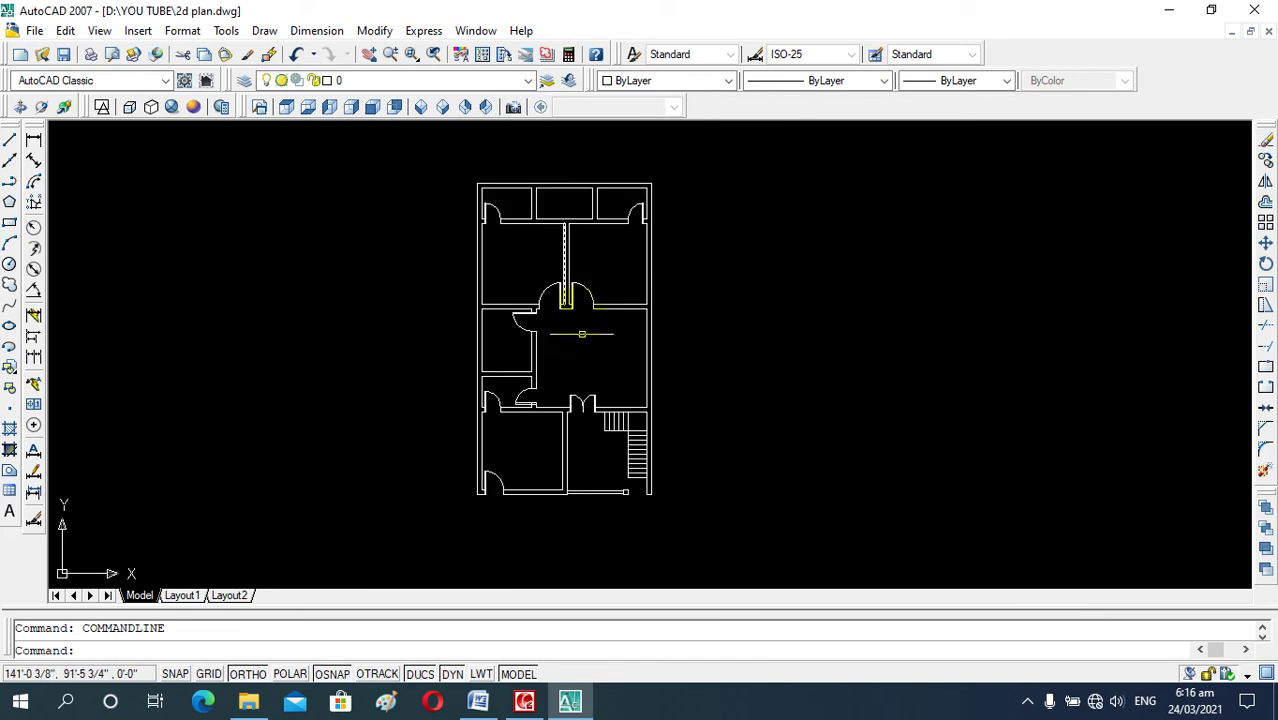
{"action": "scroll", "coordinate": [587, 354], "scroll_direction": "up", "scroll_amount": 3}
{"action": "scroll", "coordinate": [587, 354], "scroll_direction": "down", "scroll_amount": 3}
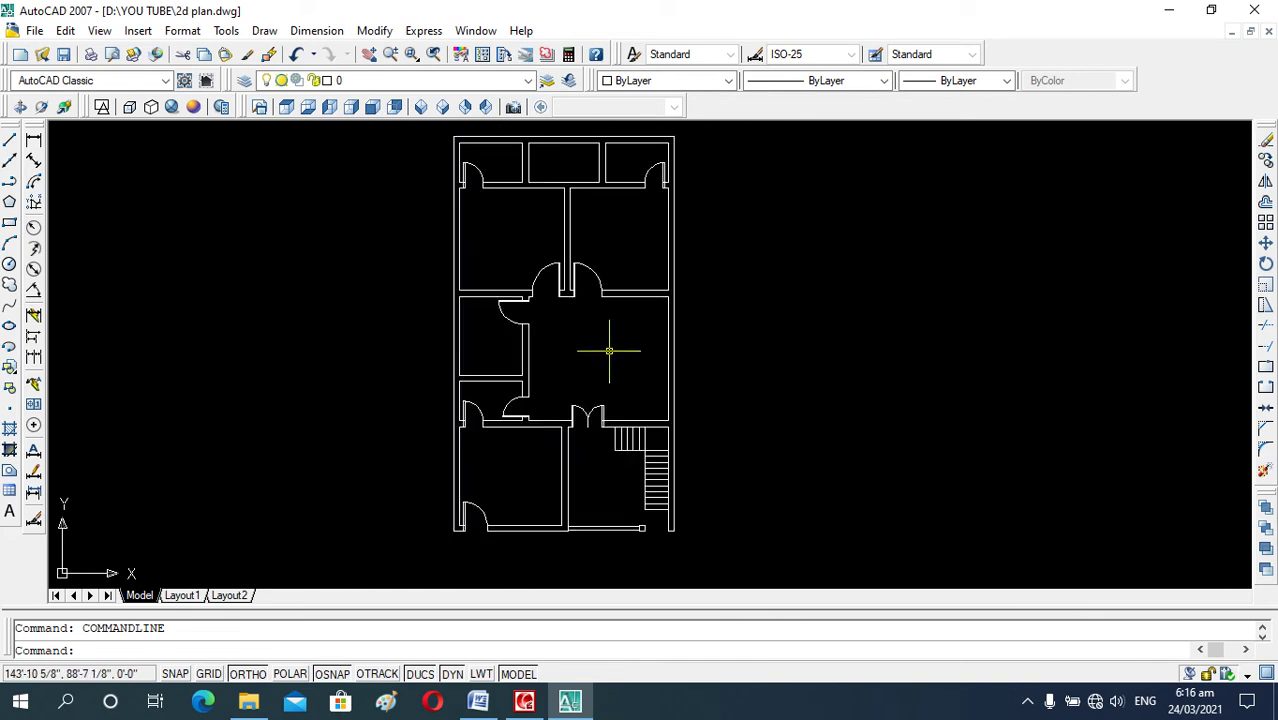
{"action": "scroll", "coordinate": [591, 458], "scroll_direction": "up", "scroll_amount": 5}
{"action": "scroll", "coordinate": [606, 360], "scroll_direction": "down", "scroll_amount": 4}
{"action": "scroll", "coordinate": [573, 208], "scroll_direction": "up", "scroll_amount": 2}
{"action": "scroll", "coordinate": [562, 271], "scroll_direction": "up", "scroll_amount": 2}
{"action": "scroll", "coordinate": [637, 305], "scroll_direction": "up", "scroll_amount": 2}
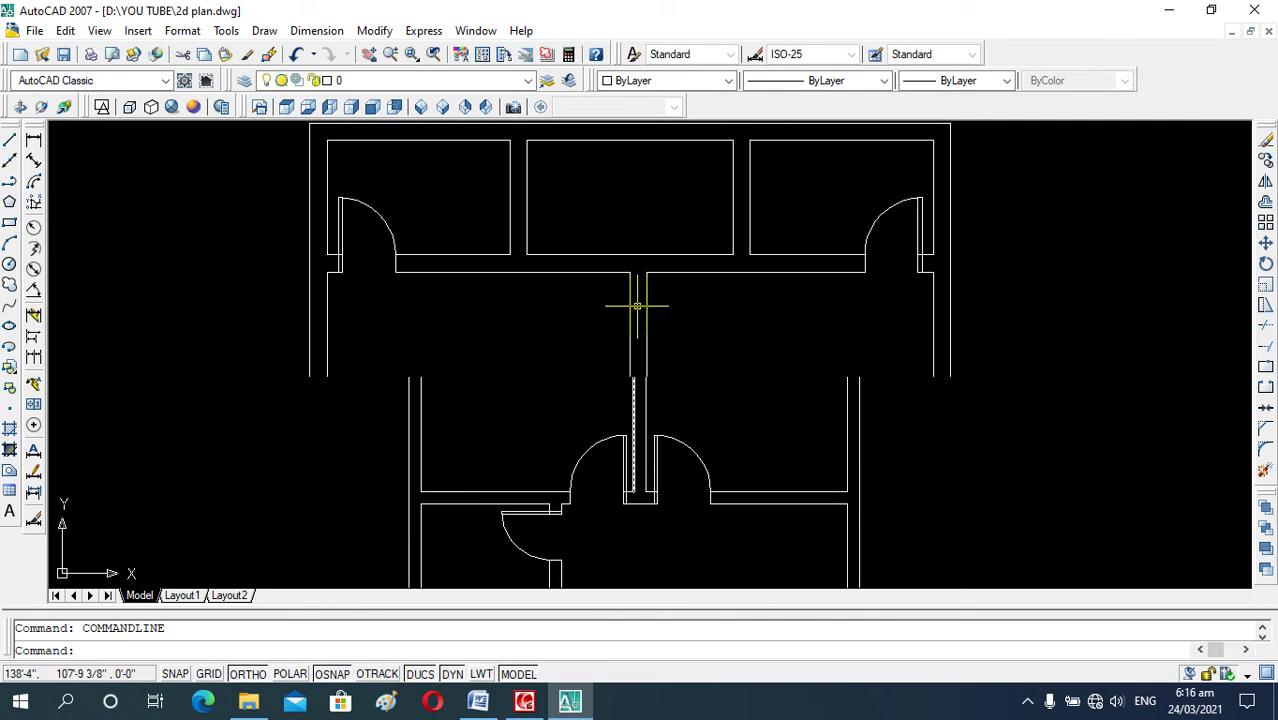
{"action": "scroll", "coordinate": [622, 228], "scroll_direction": "down", "scroll_amount": 4}
{"action": "scroll", "coordinate": [680, 325], "scroll_direction": "up", "scroll_amount": 3}
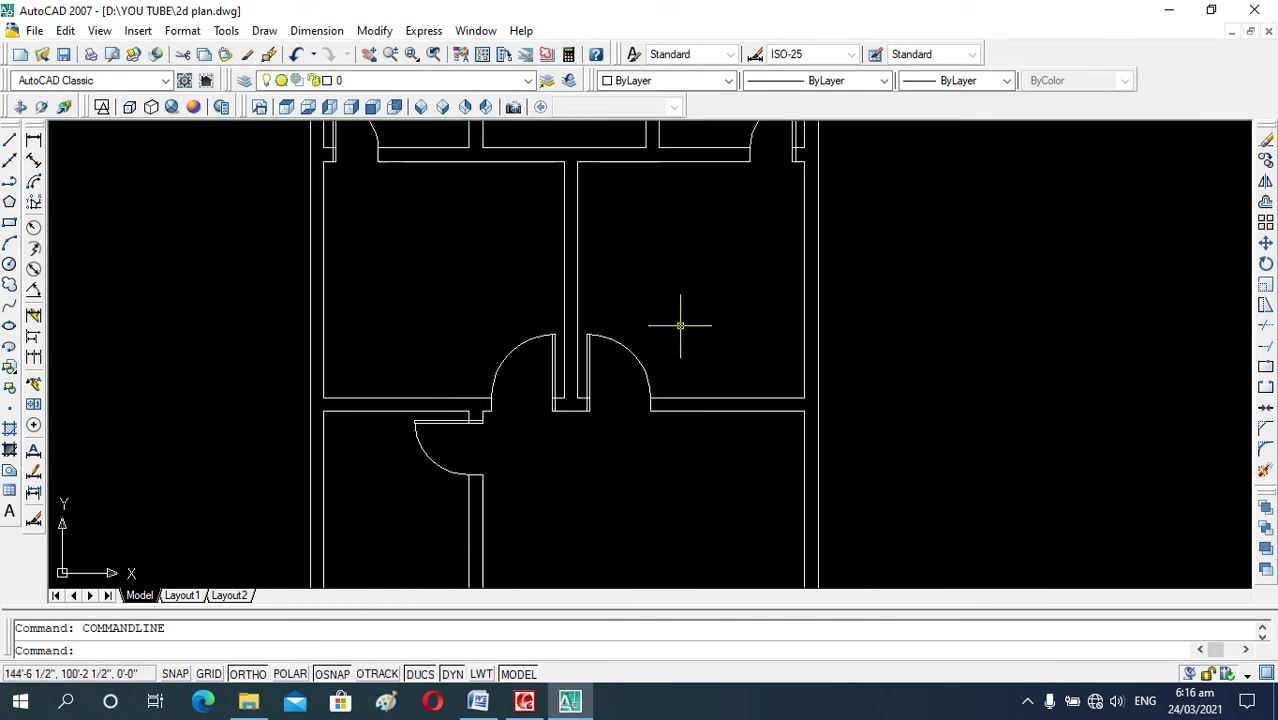
{"action": "scroll", "coordinate": [680, 325], "scroll_direction": "down", "scroll_amount": 2}
{"action": "scroll", "coordinate": [665, 328], "scroll_direction": "up", "scroll_amount": 3}
{"action": "scroll", "coordinate": [613, 400], "scroll_direction": "down", "scroll_amount": 2}
{"action": "scroll", "coordinate": [665, 414], "scroll_direction": "down", "scroll_amount": 2}
{"action": "scroll", "coordinate": [577, 263], "scroll_direction": "up", "scroll_amount": 1}
{"action": "scroll", "coordinate": [620, 285], "scroll_direction": "up", "scroll_amount": 2}
{"action": "scroll", "coordinate": [615, 382], "scroll_direction": "down", "scroll_amount": 2}
{"action": "scroll", "coordinate": [590, 346], "scroll_direction": "up", "scroll_amount": 3}
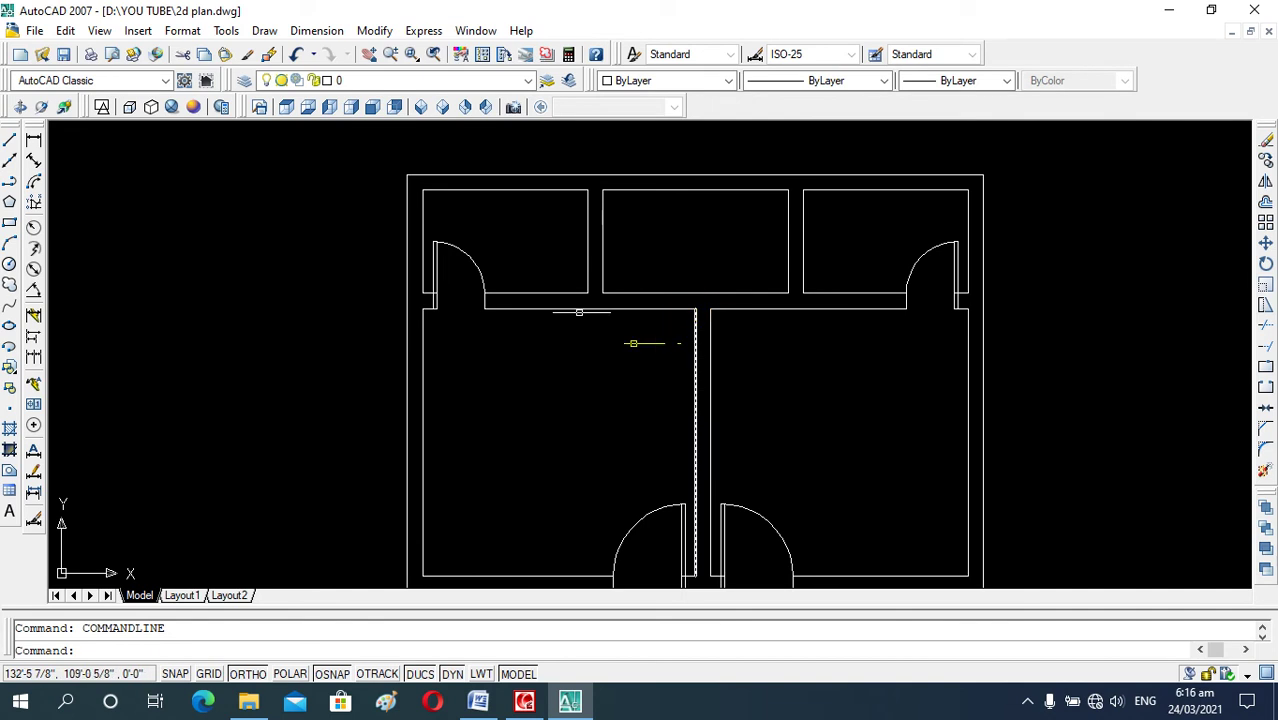
{"action": "scroll", "coordinate": [615, 335], "scroll_direction": "down", "scroll_amount": 3}
{"action": "scroll", "coordinate": [613, 335], "scroll_direction": "up", "scroll_amount": 1}
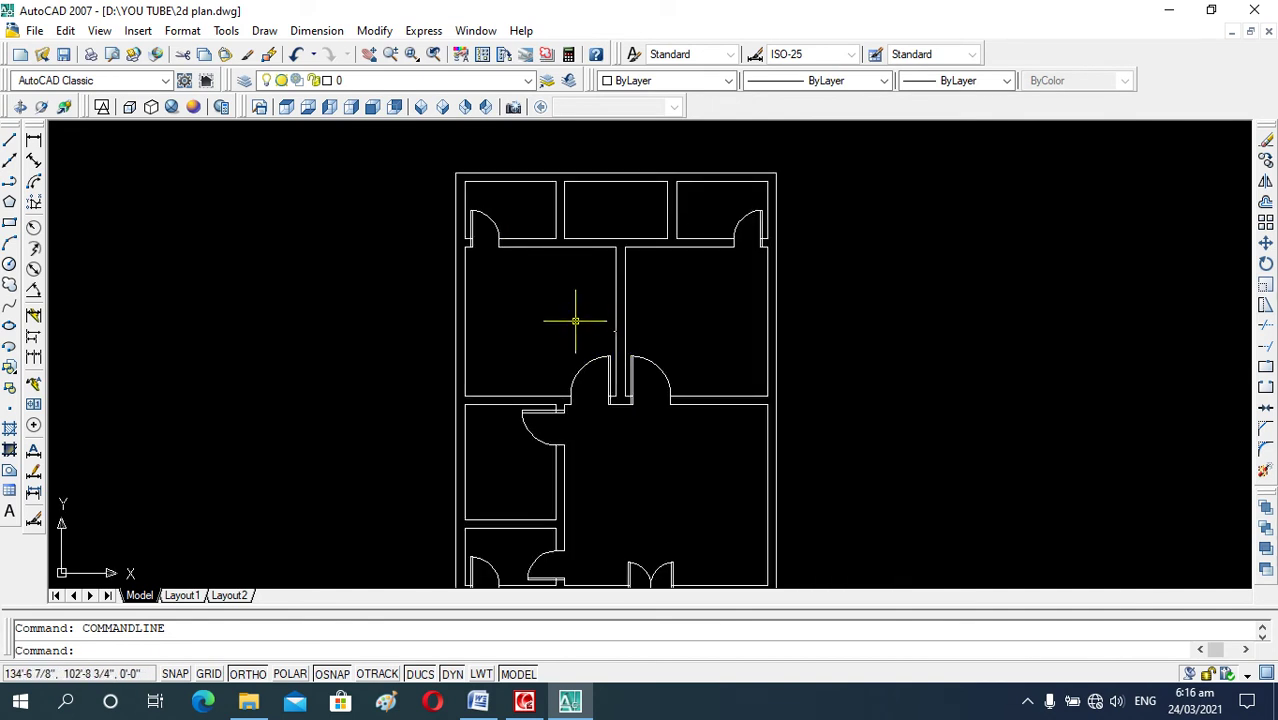
{"action": "scroll", "coordinate": [578, 320], "scroll_direction": "down", "scroll_amount": 4}
{"action": "scroll", "coordinate": [600, 360], "scroll_direction": "up", "scroll_amount": 3}
{"action": "scroll", "coordinate": [574, 373], "scroll_direction": "down", "scroll_amount": 4}
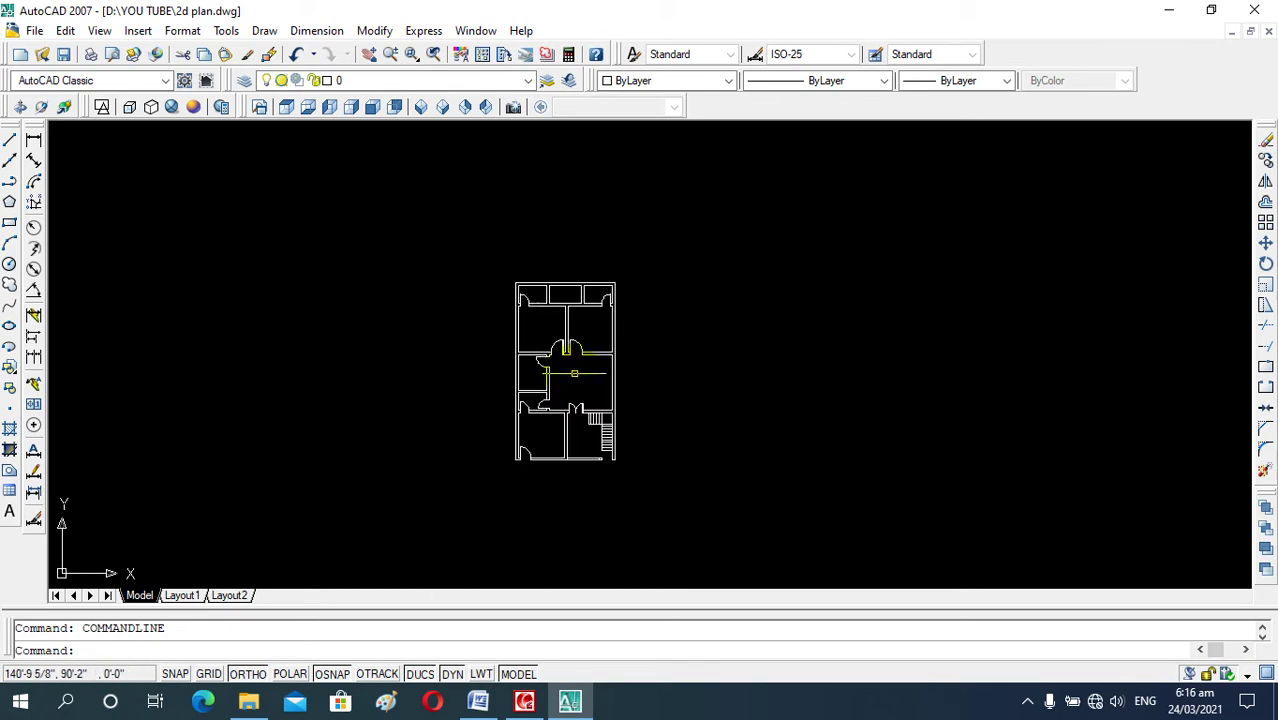
{"action": "scroll", "coordinate": [566, 293], "scroll_direction": "up", "scroll_amount": 5}
{"action": "scroll", "coordinate": [590, 310], "scroll_direction": "down", "scroll_amount": 3}
{"action": "scroll", "coordinate": [575, 405], "scroll_direction": "up", "scroll_amount": 2}
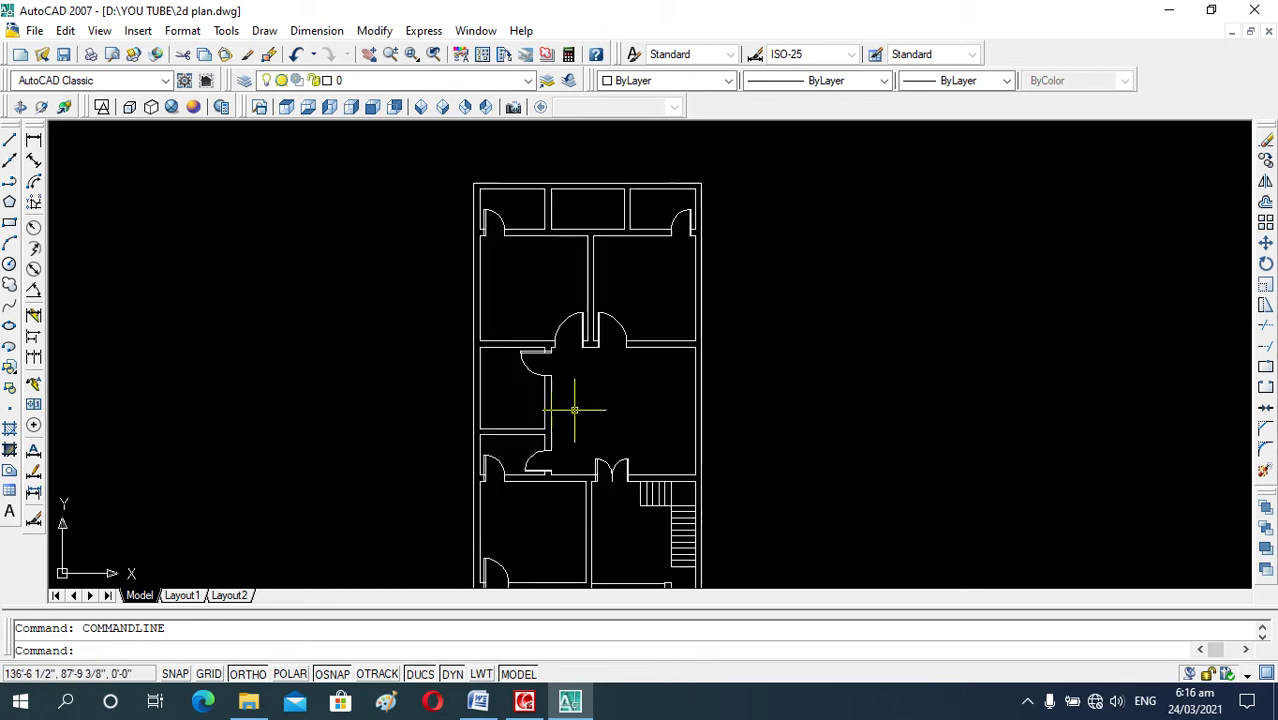
{"action": "scroll", "coordinate": [583, 268], "scroll_direction": "up", "scroll_amount": 2}
{"action": "scroll", "coordinate": [580, 275], "scroll_direction": "up", "scroll_amount": 3}
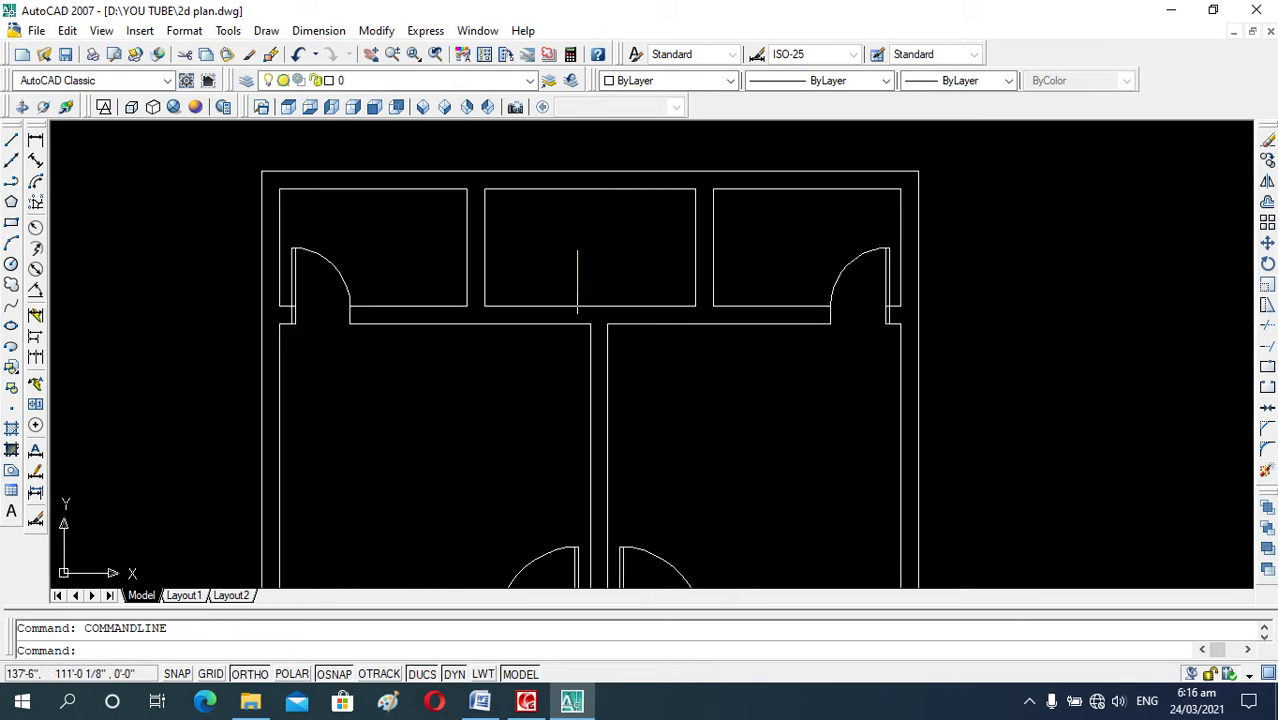
Make Red the current drawing colour.
{"action": "key", "text": "Escape"}
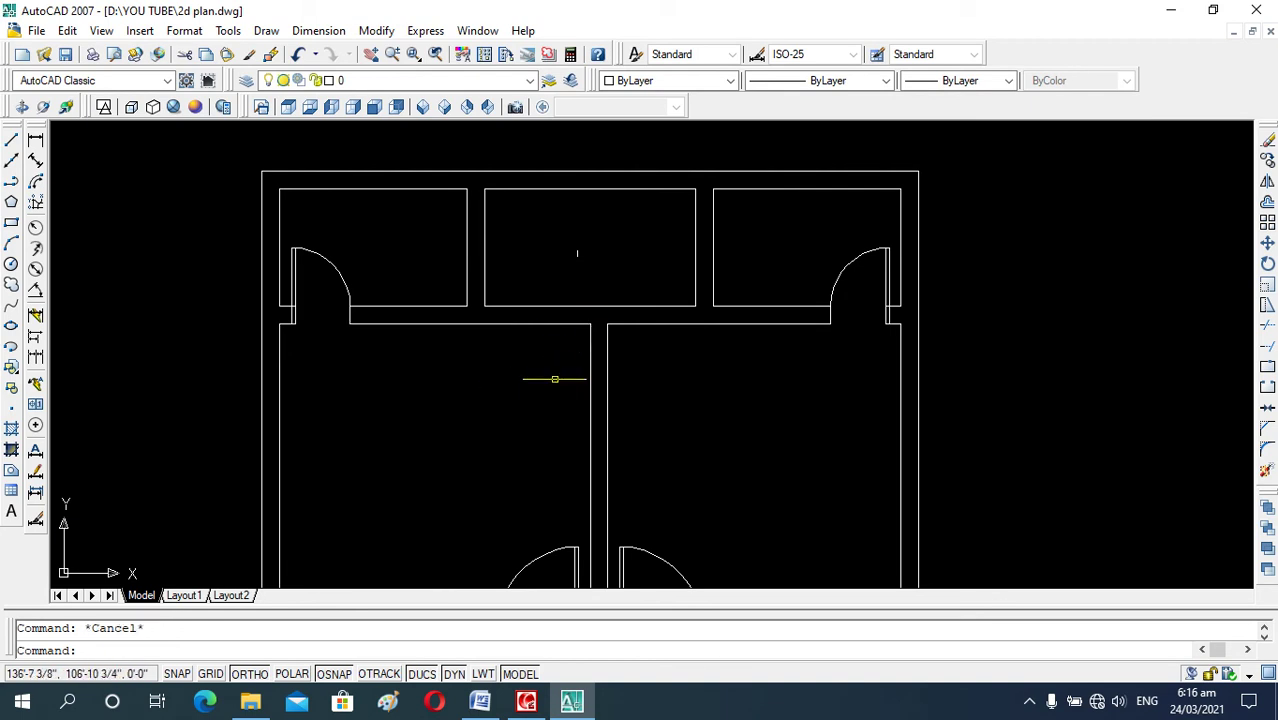
{"action": "type", "text": "l"}
{"action": "key", "text": "Return"}
{"action": "key", "text": "Escape"}
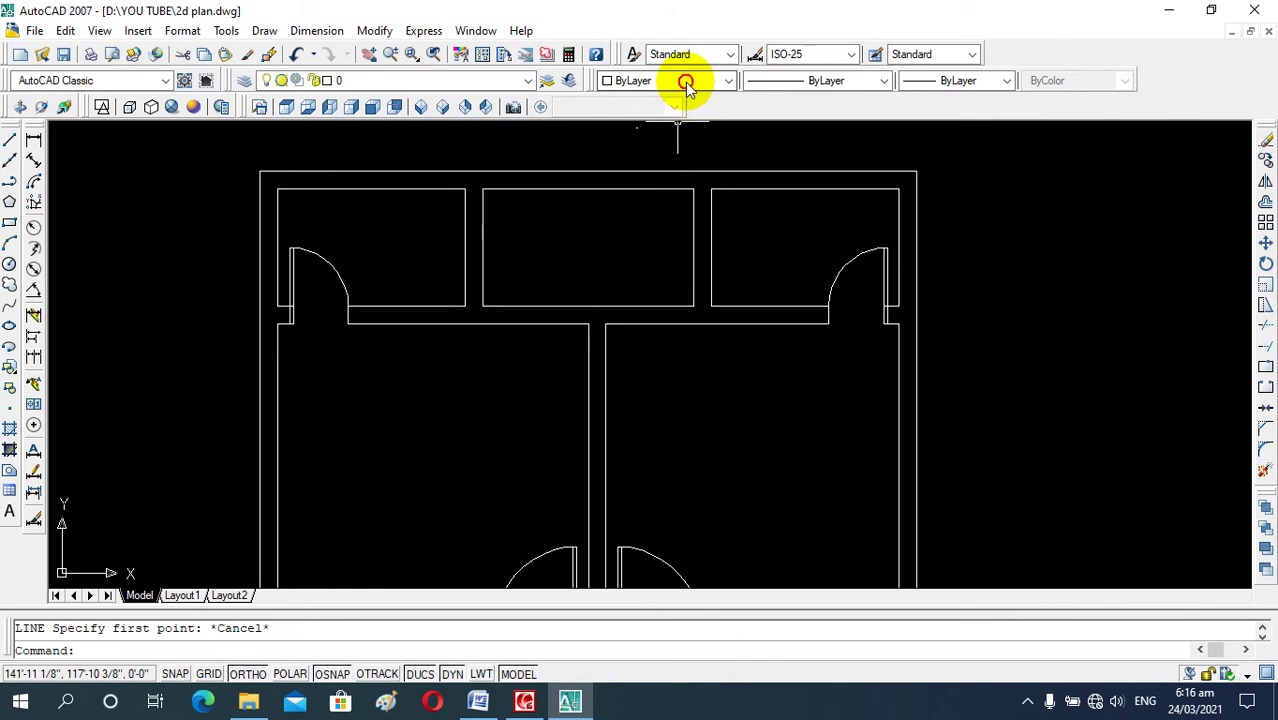
{"action": "left_click", "coordinate": [687, 84]}
{"action": "left_click", "coordinate": [668, 129]}
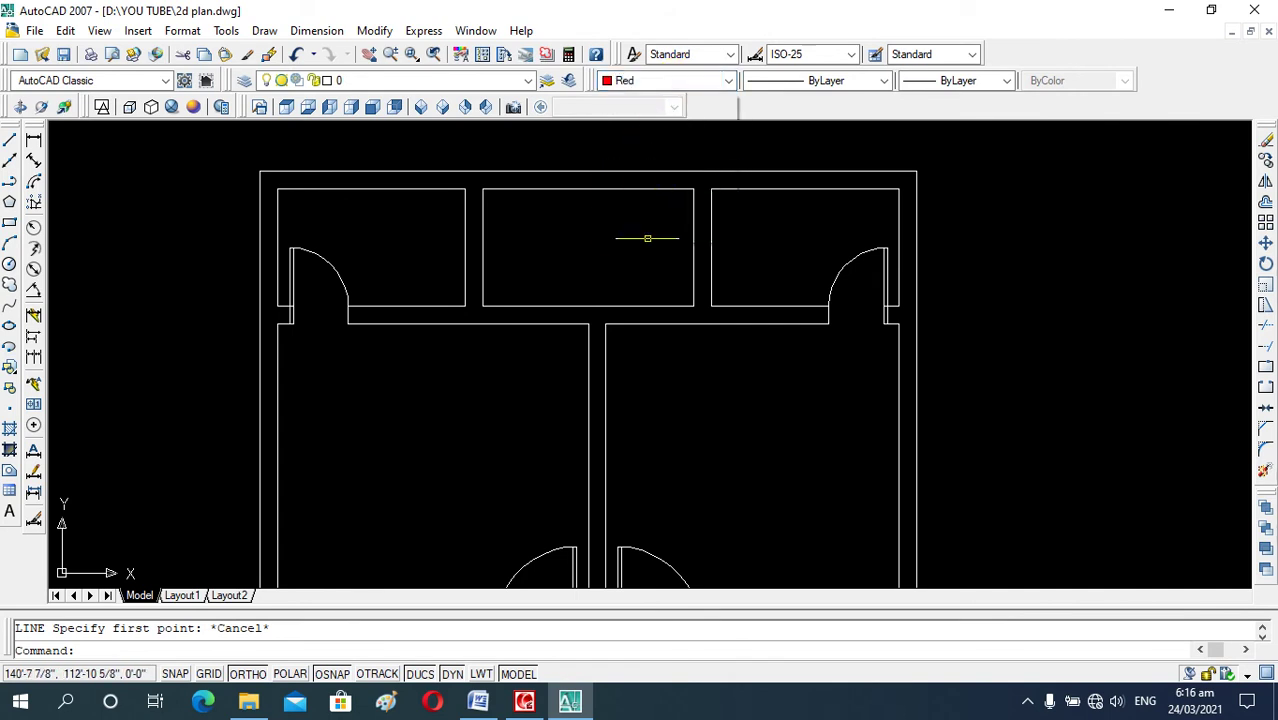
Draw both corner-to-corner diagonals of the small top-middle room to form a red X.
{"action": "type", "text": "l"}
{"action": "key", "text": "Return"}
{"action": "left_click", "coordinate": [693, 188]}
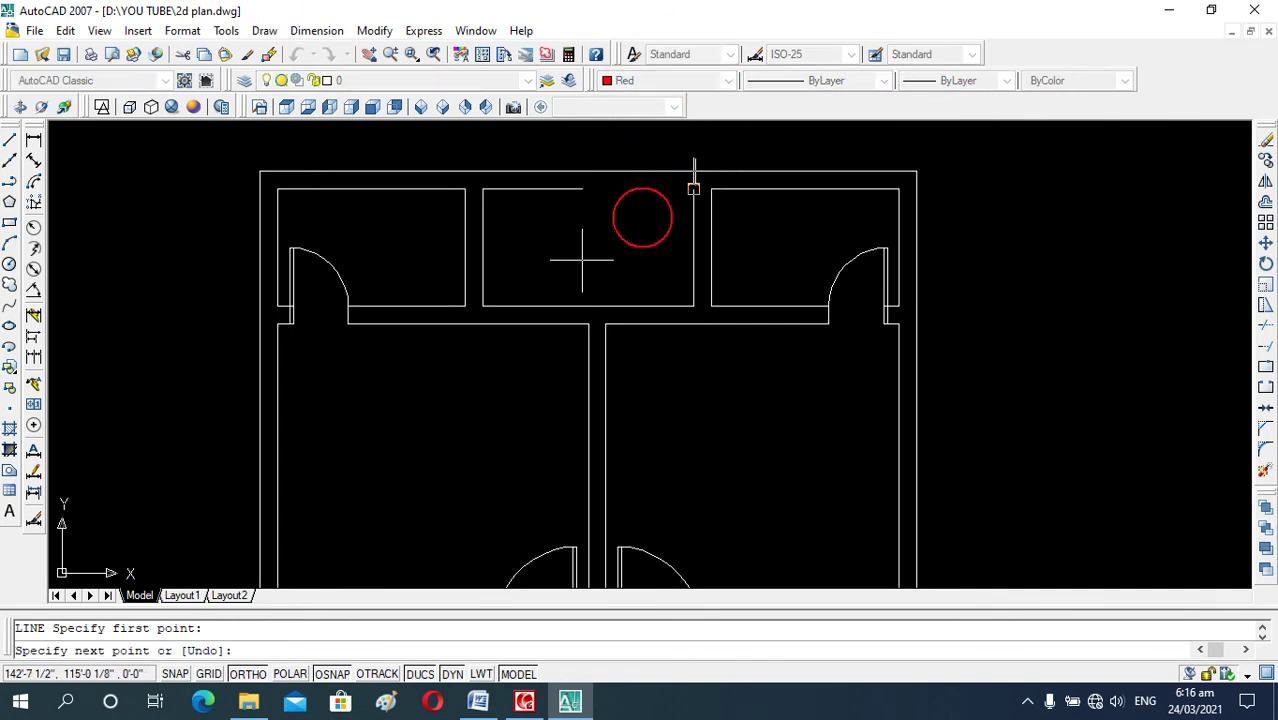
{"action": "left_click", "coordinate": [482, 305]}
{"action": "key", "text": "Escape"}
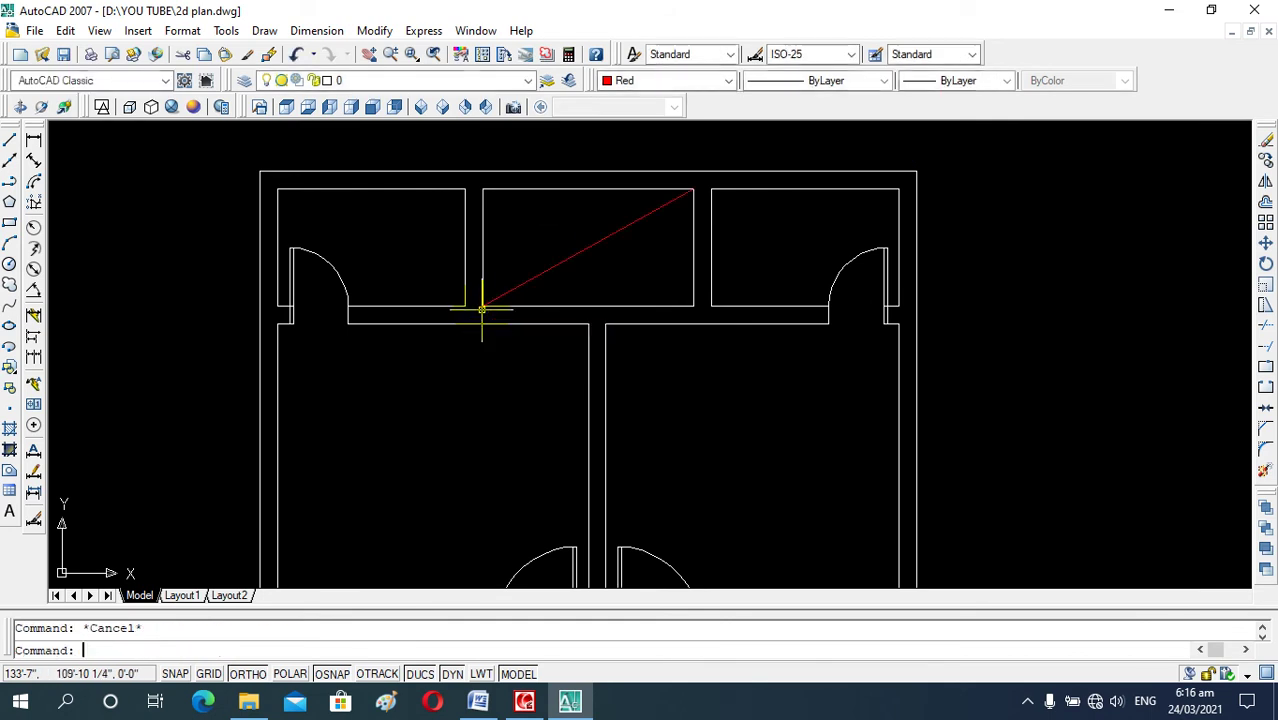
{"action": "type", "text": "l"}
{"action": "key", "text": "Return"}
{"action": "left_click", "coordinate": [483, 188]}
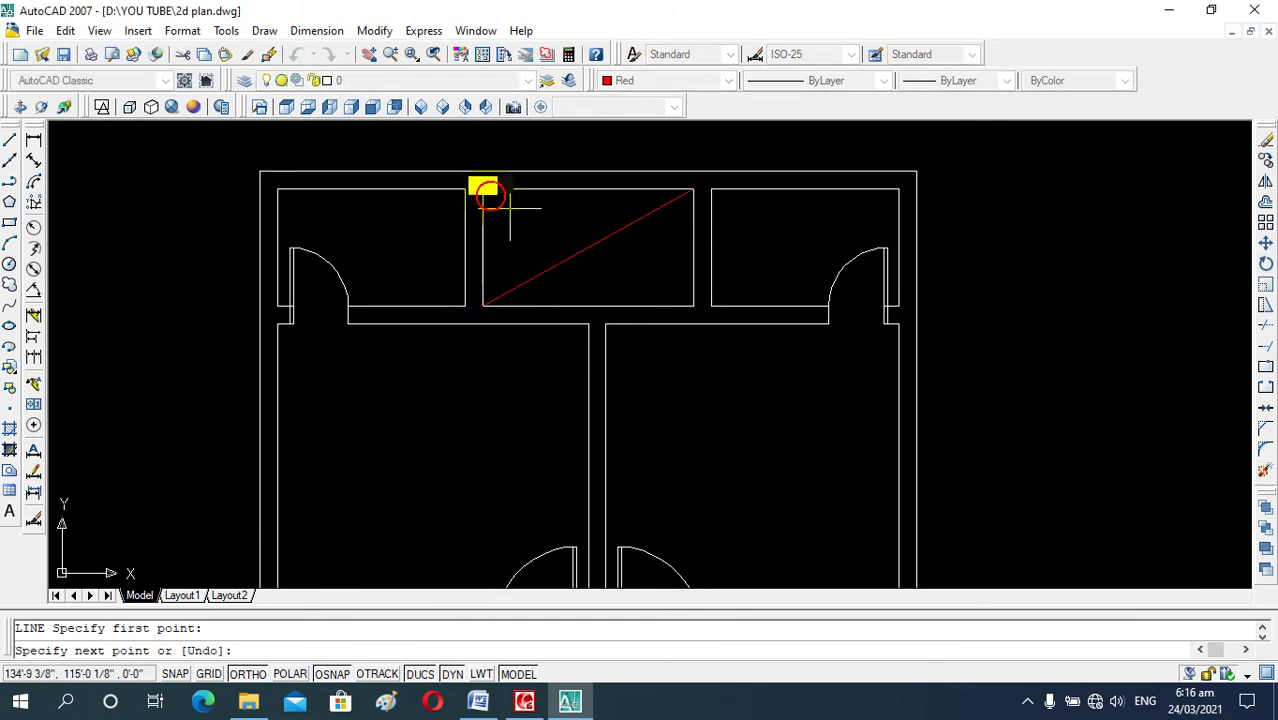
{"action": "left_click", "coordinate": [693, 305]}
{"action": "key", "text": "Escape"}
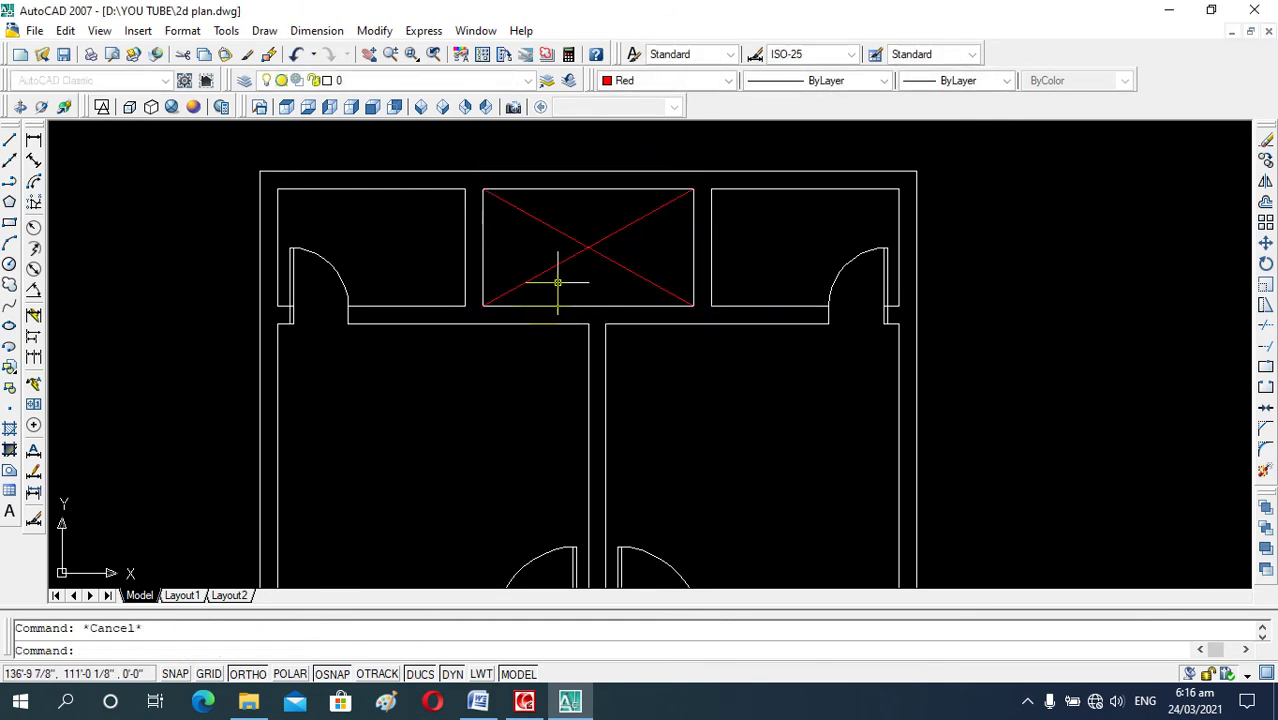
Draw a short vertical line from the wall junction up to close the wall gap.
{"action": "scroll", "coordinate": [586, 242], "scroll_direction": "up", "scroll_amount": 4}
{"action": "scroll", "coordinate": [628, 345], "scroll_direction": "down", "scroll_amount": 2}
{"action": "scroll", "coordinate": [660, 260], "scroll_direction": "down", "scroll_amount": 3}
{"action": "scroll", "coordinate": [587, 331], "scroll_direction": "up", "scroll_amount": 1}
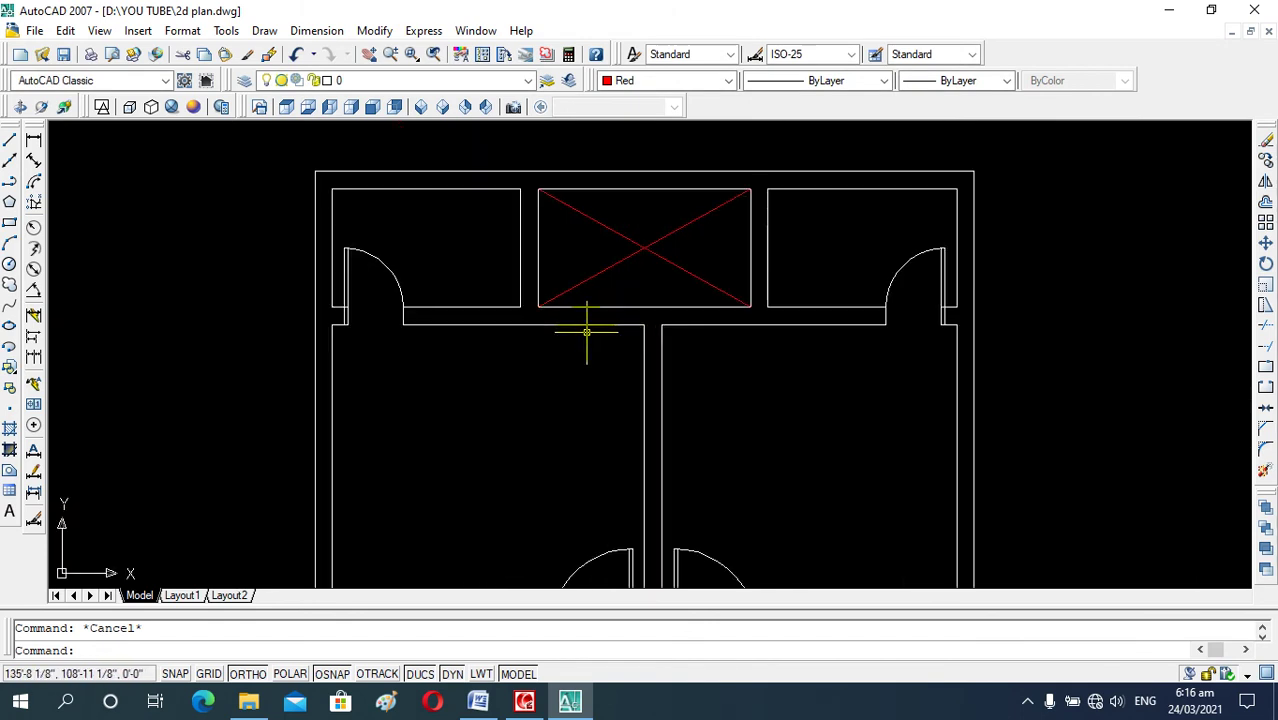
{"action": "scroll", "coordinate": [587, 340], "scroll_direction": "up", "scroll_amount": 1}
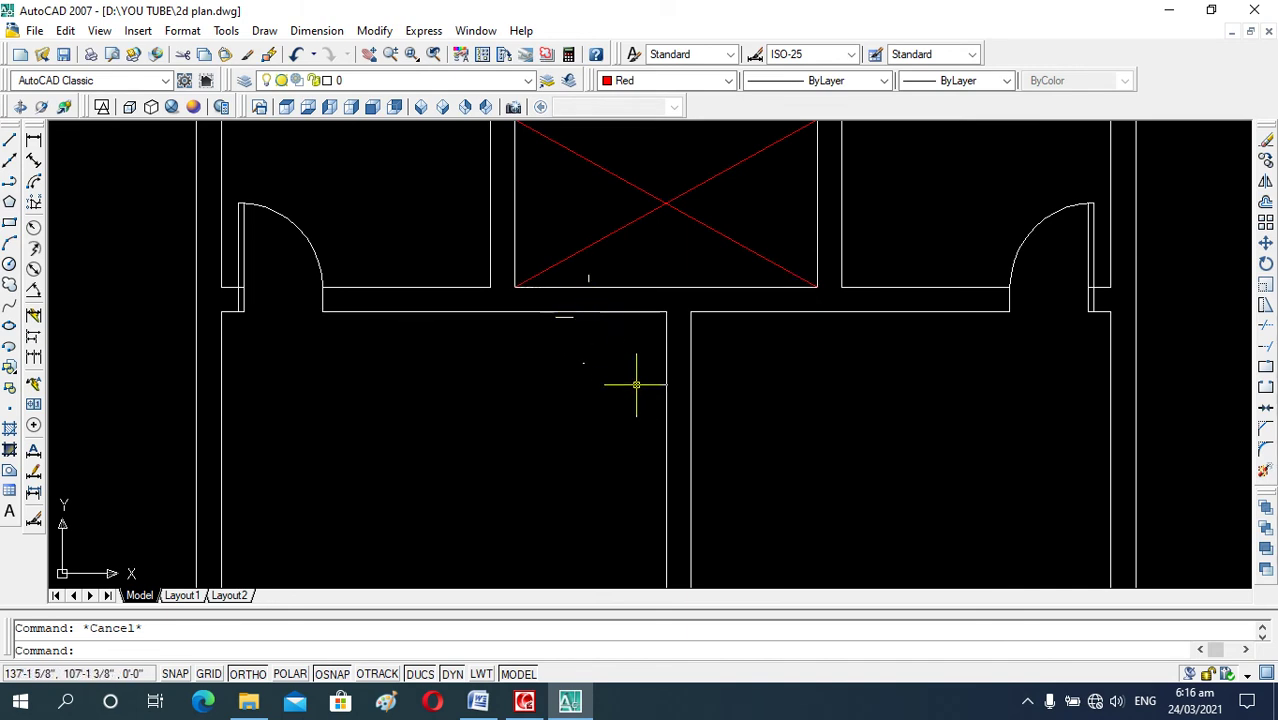
{"action": "type", "text": "l"}
{"action": "key", "text": "Return"}
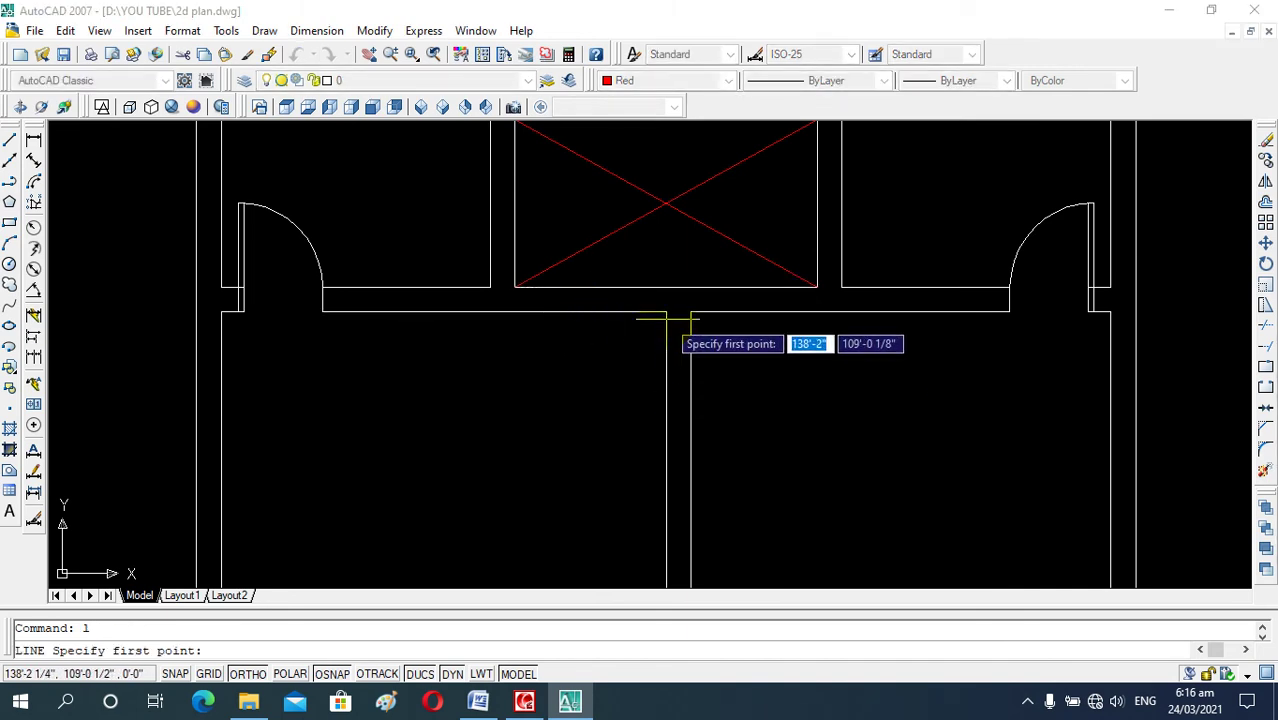
{"action": "scroll", "coordinate": [655, 310], "scroll_direction": "up", "scroll_amount": 3}
{"action": "left_click", "coordinate": [655, 310]}
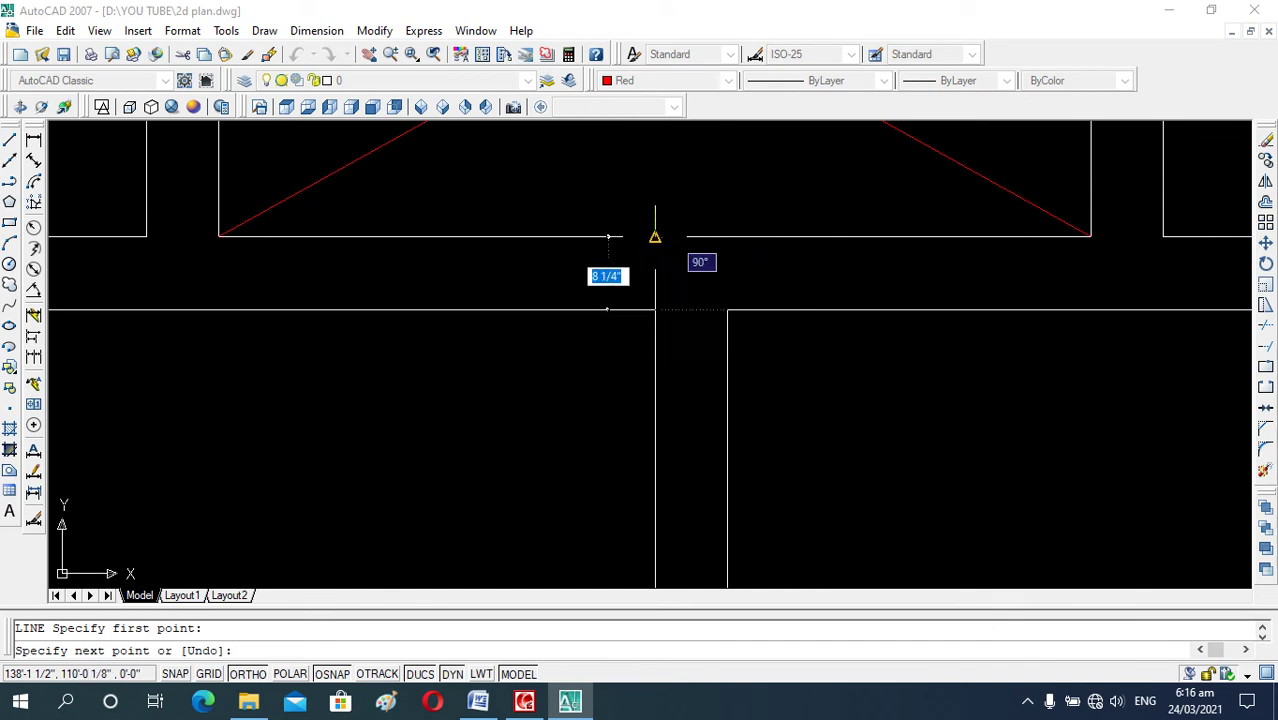
{"action": "left_click", "coordinate": [655, 236]}
{"action": "key", "text": "Escape"}
Set the current colour back to ByLayer and change the closing line's colour to ByLayer.
{"action": "scroll", "coordinate": [662, 381], "scroll_direction": "down", "scroll_amount": 2}
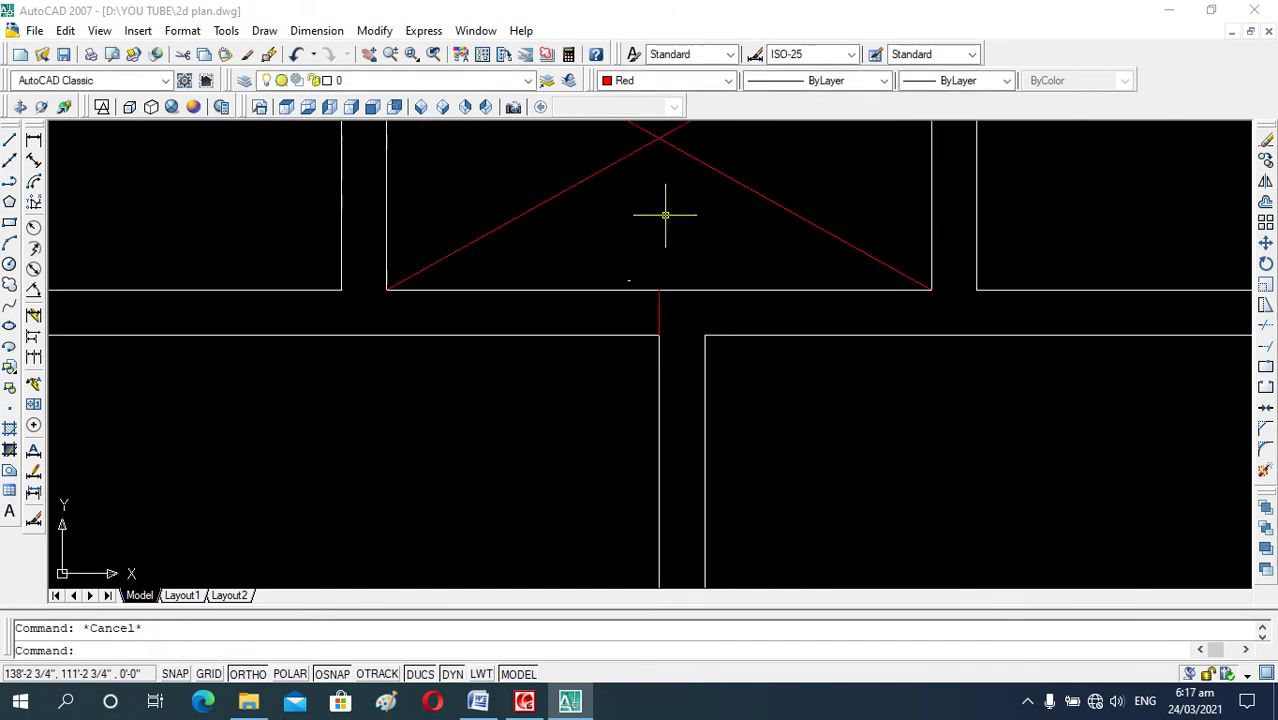
{"action": "left_click", "coordinate": [656, 80]}
{"action": "left_click", "coordinate": [633, 95]}
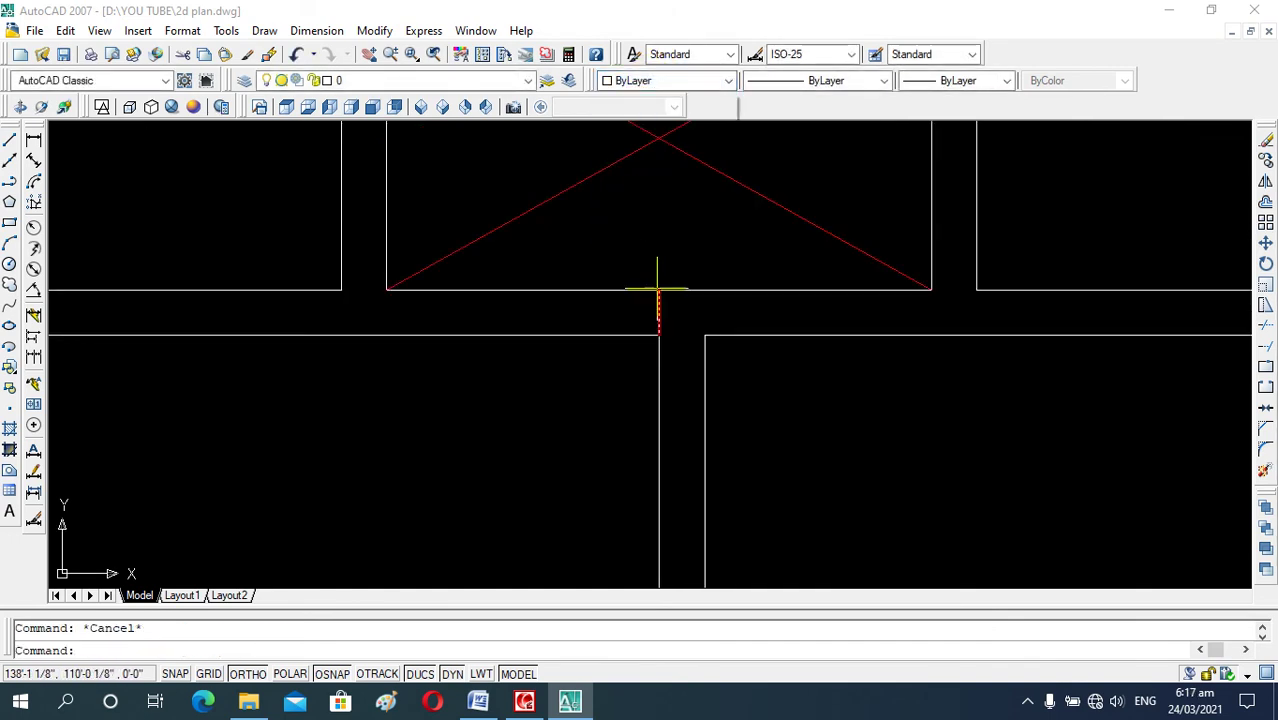
{"action": "left_click", "coordinate": [660, 305]}
{"action": "left_click", "coordinate": [662, 296]}
{"action": "key", "text": "Escape"}
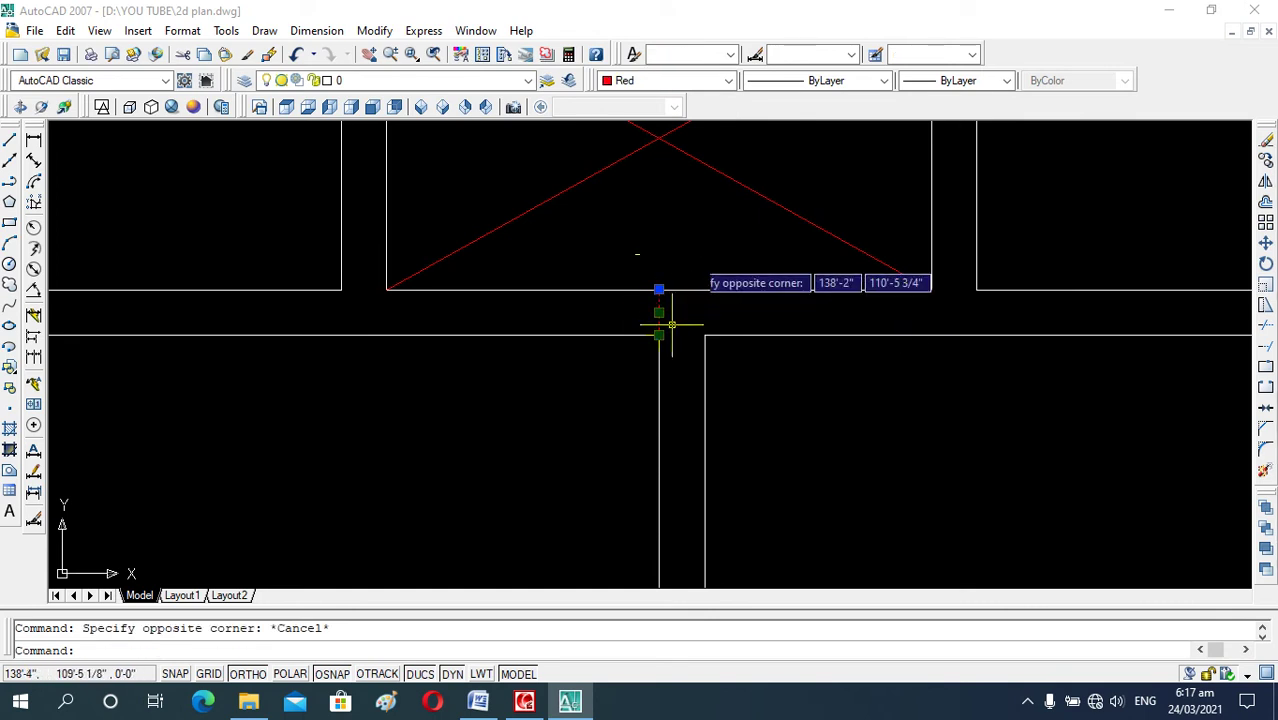
{"action": "left_click", "coordinate": [665, 80]}
{"action": "left_click", "coordinate": [640, 96]}
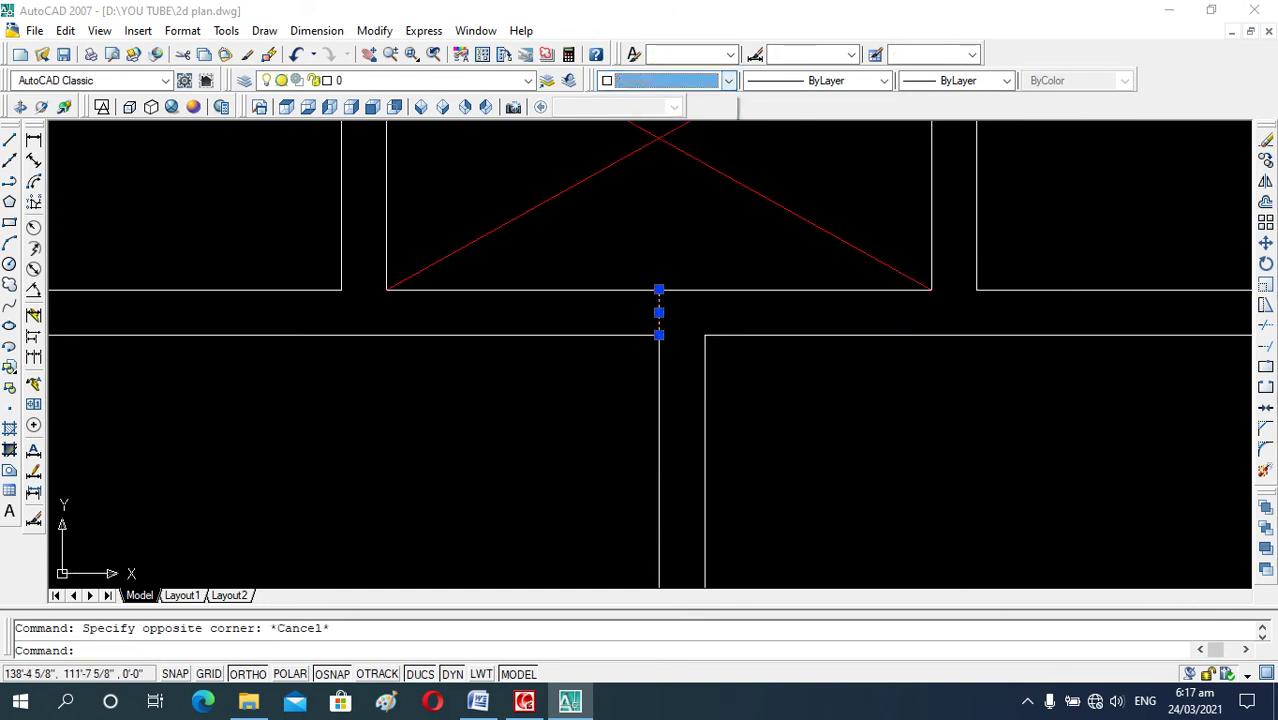
{"action": "key", "text": "Escape"}
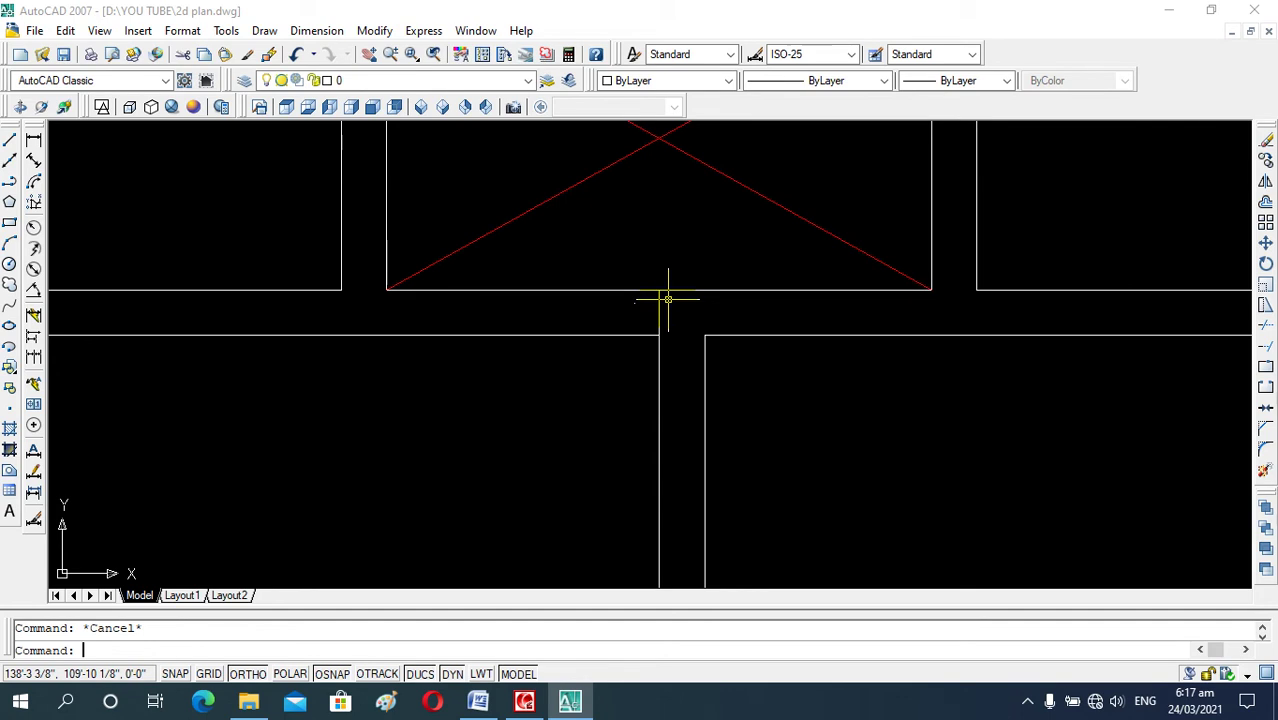
Measure the 4'-6" span between the two wall corners with DIST.
{"action": "left_click", "coordinate": [728, 80]}
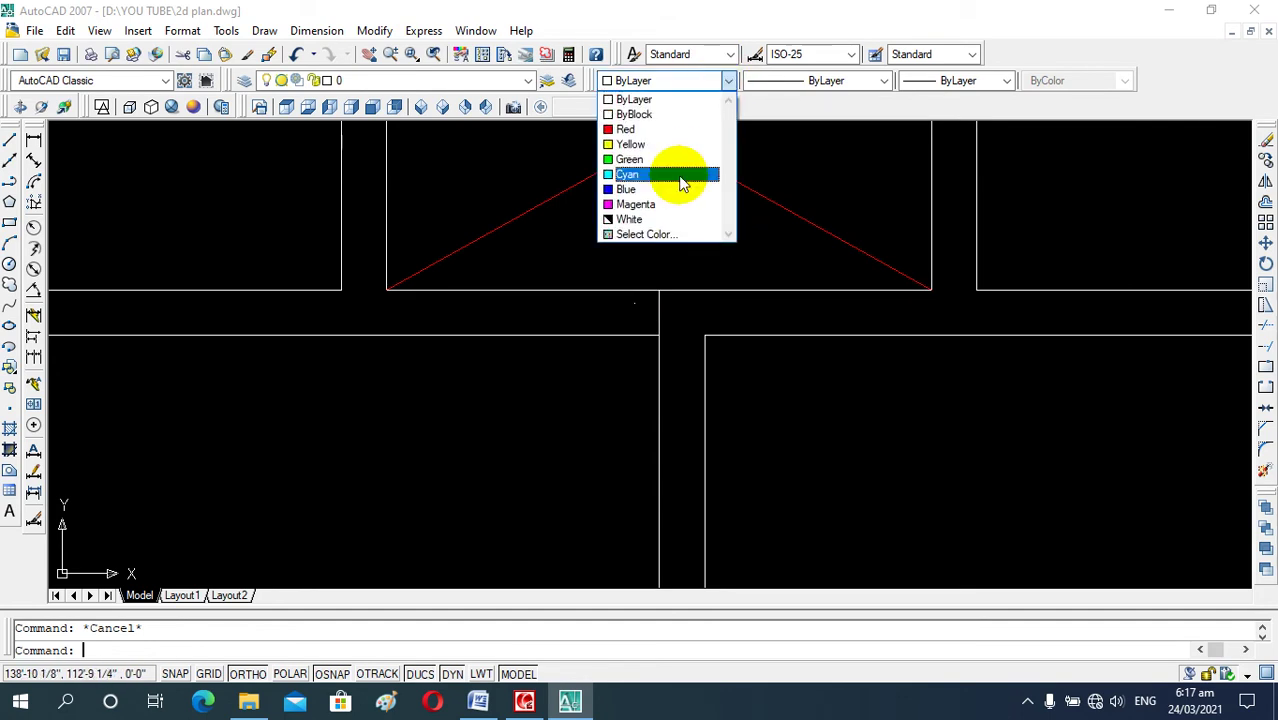
{"action": "left_click", "coordinate": [690, 99]}
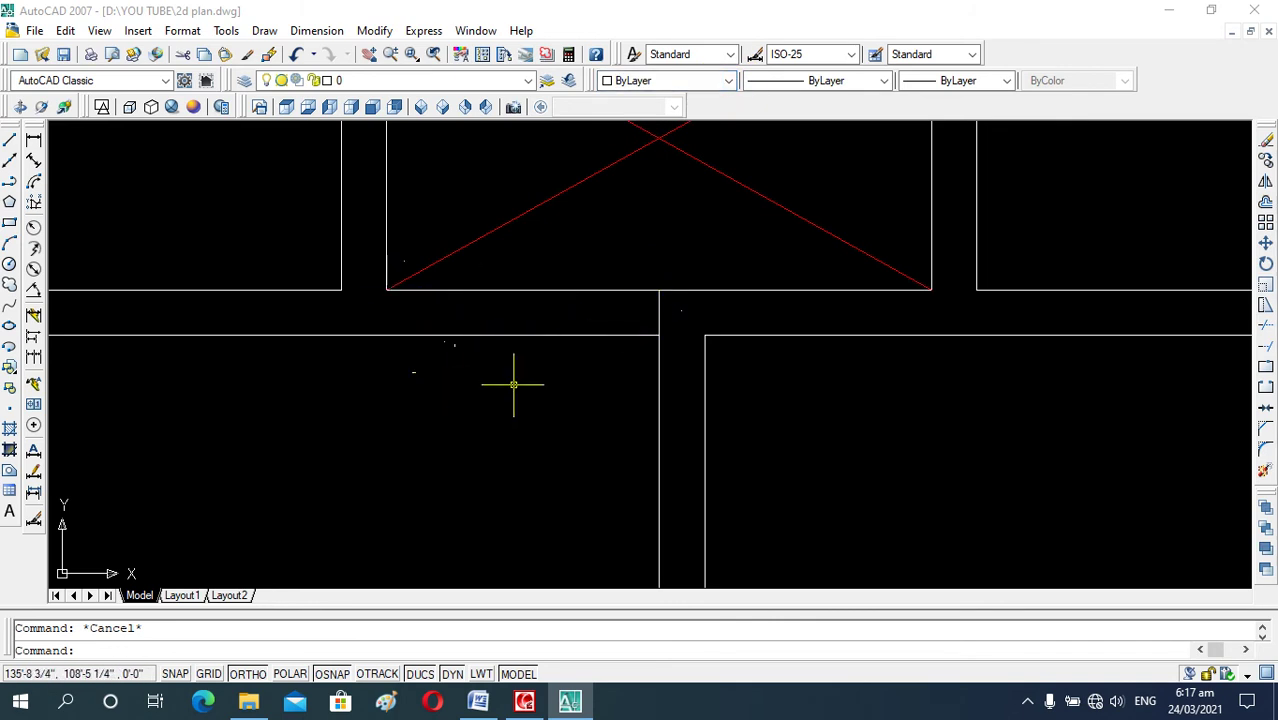
{"action": "type", "text": "di"}
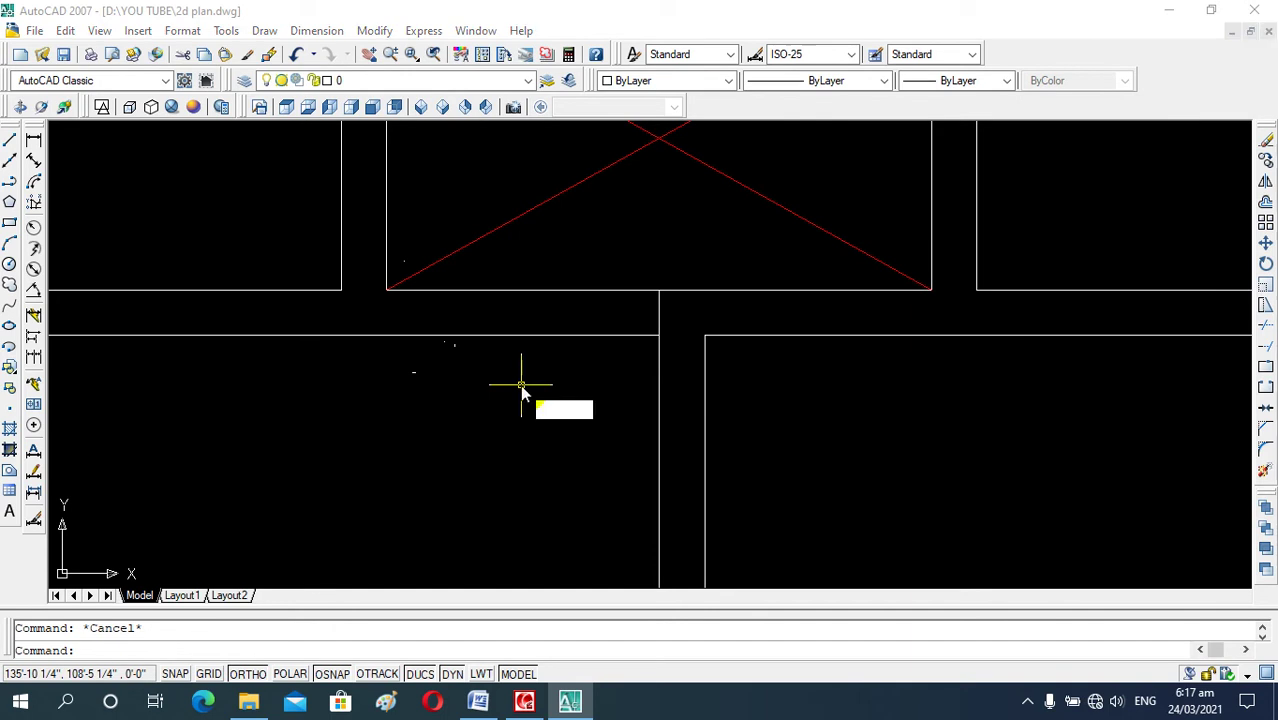
{"action": "key", "text": "Return"}
{"action": "left_click", "coordinate": [659, 289]}
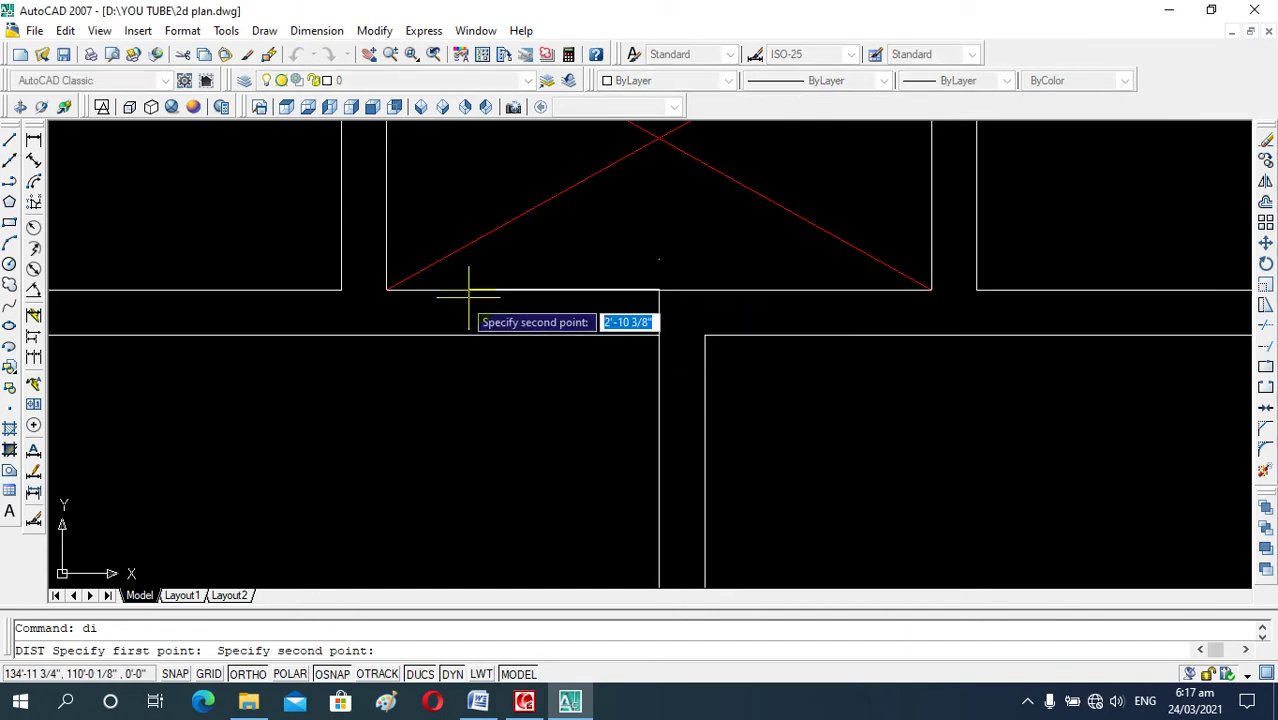
{"action": "left_click", "coordinate": [387, 289]}
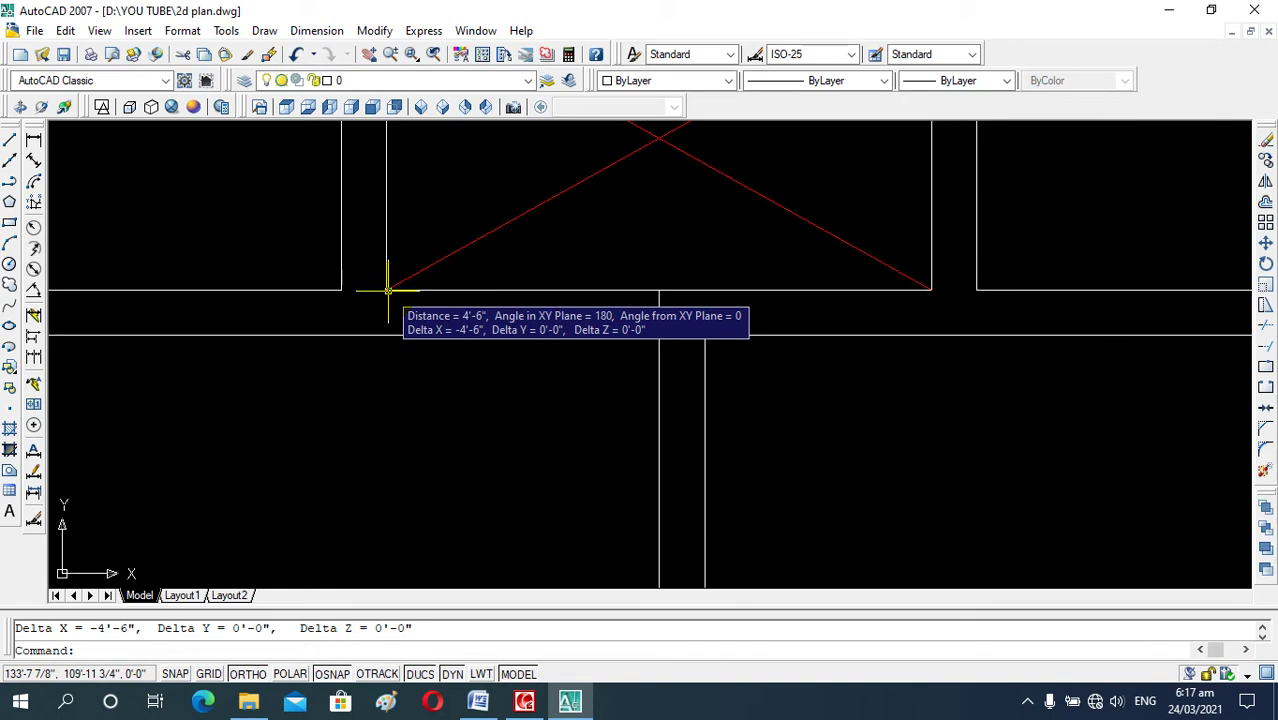
{"action": "key", "text": "Escape"}
Draw a short vertical line from the left wall corner down to the lower wall line.
{"action": "type", "text": "l"}
{"action": "key", "text": "Return"}
{"action": "left_click", "coordinate": [387, 289]}
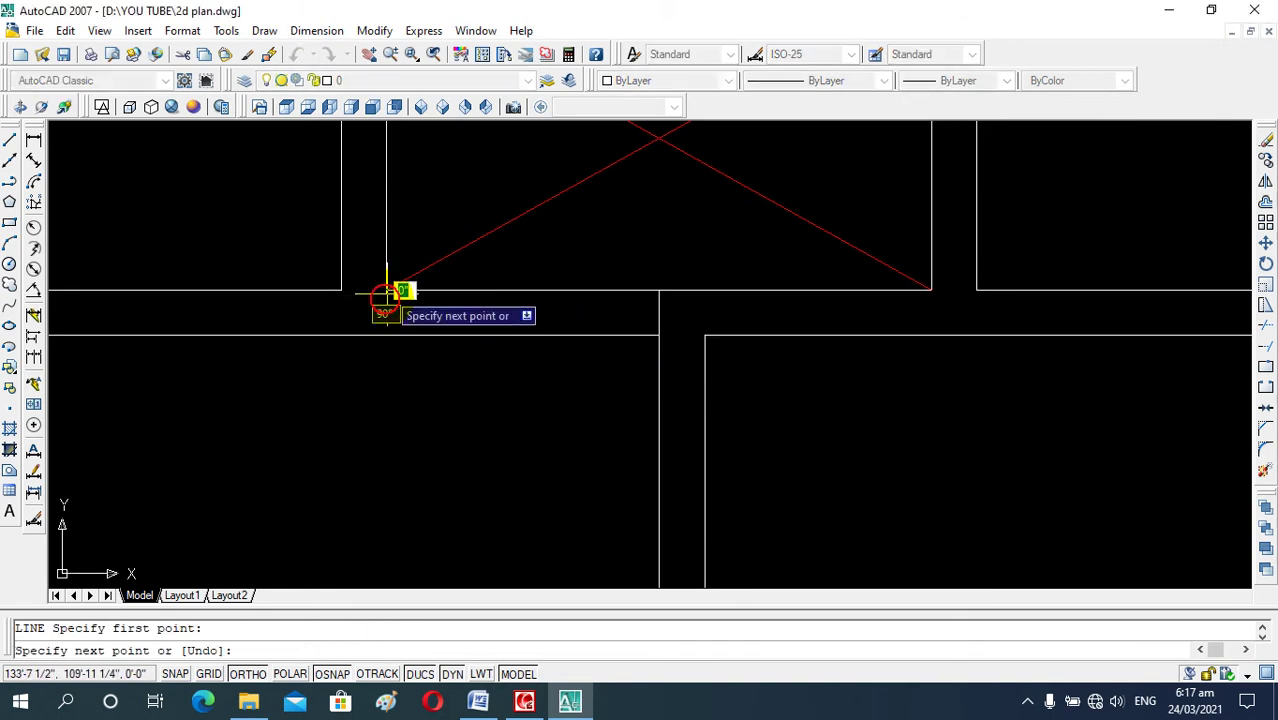
{"action": "left_click", "coordinate": [387, 335]}
{"action": "key", "text": "Escape"}
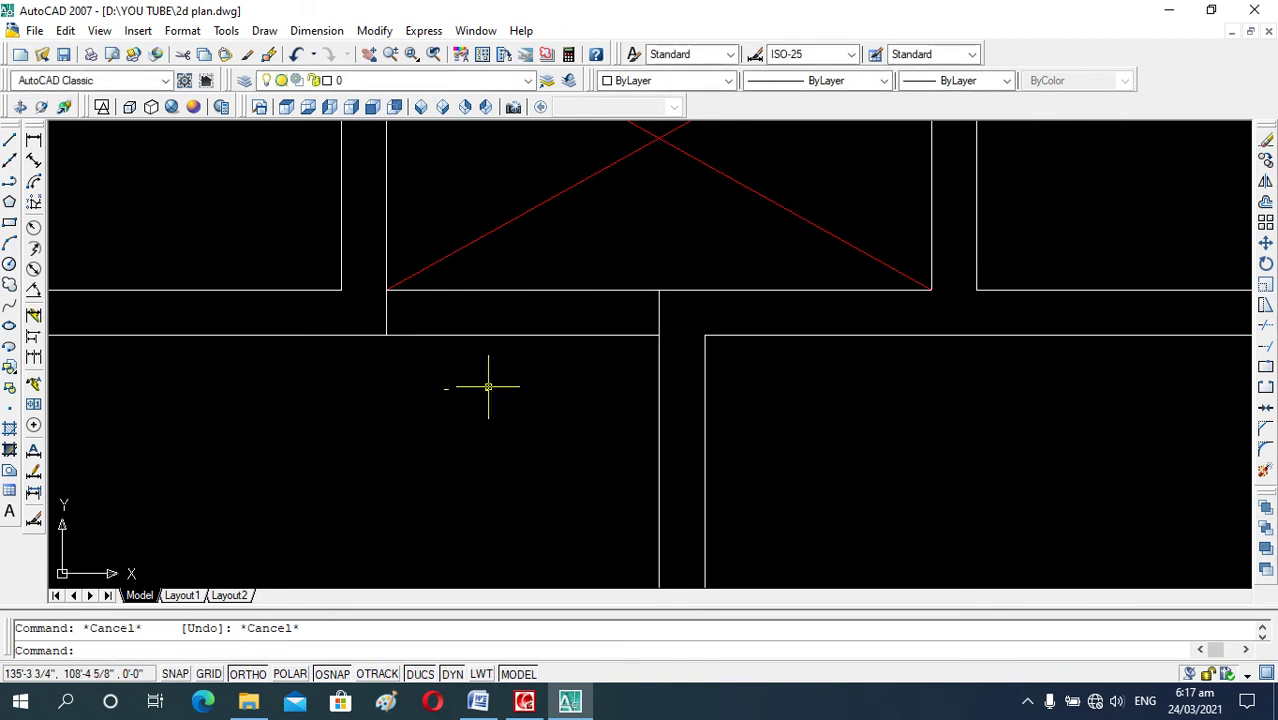
Offset the wall line under the red X downward twice at a distance of 3.
{"action": "scroll", "coordinate": [575, 340], "scroll_direction": "down", "scroll_amount": 1}
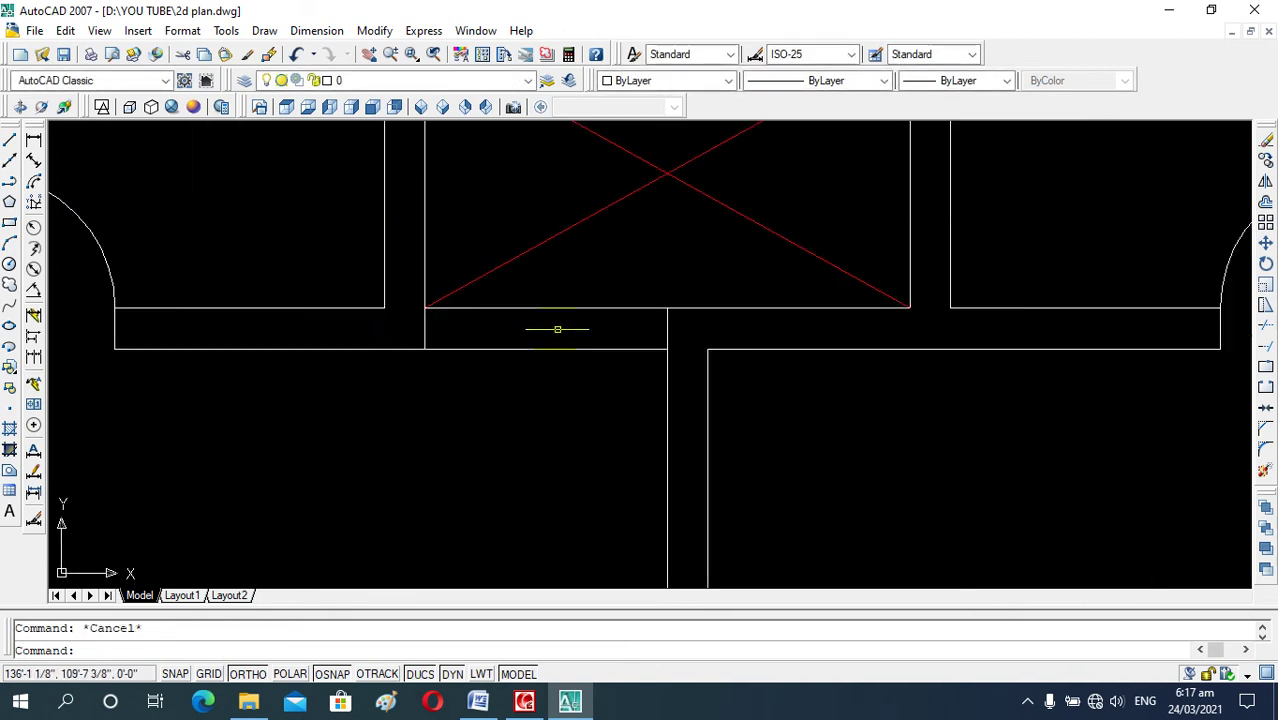
{"action": "type", "text": "o"}
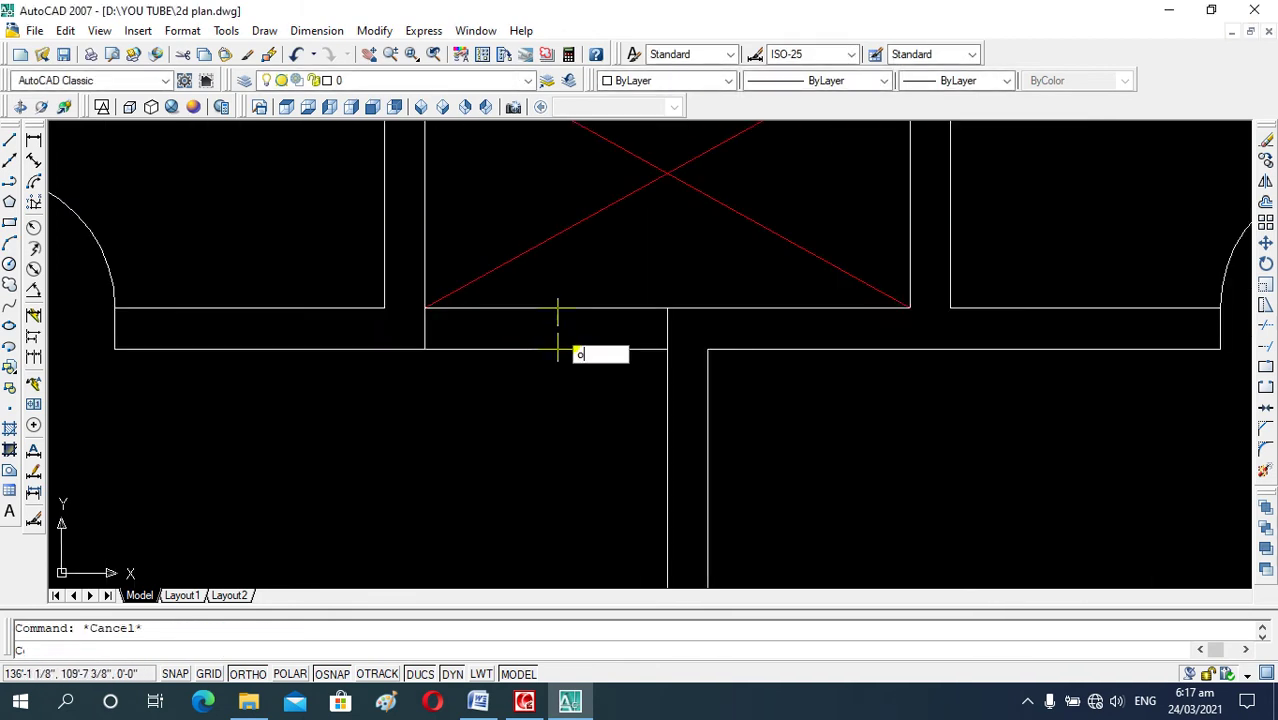
{"action": "key", "text": "Return"}
{"action": "type", "text": "3"}
{"action": "key", "text": "Return"}
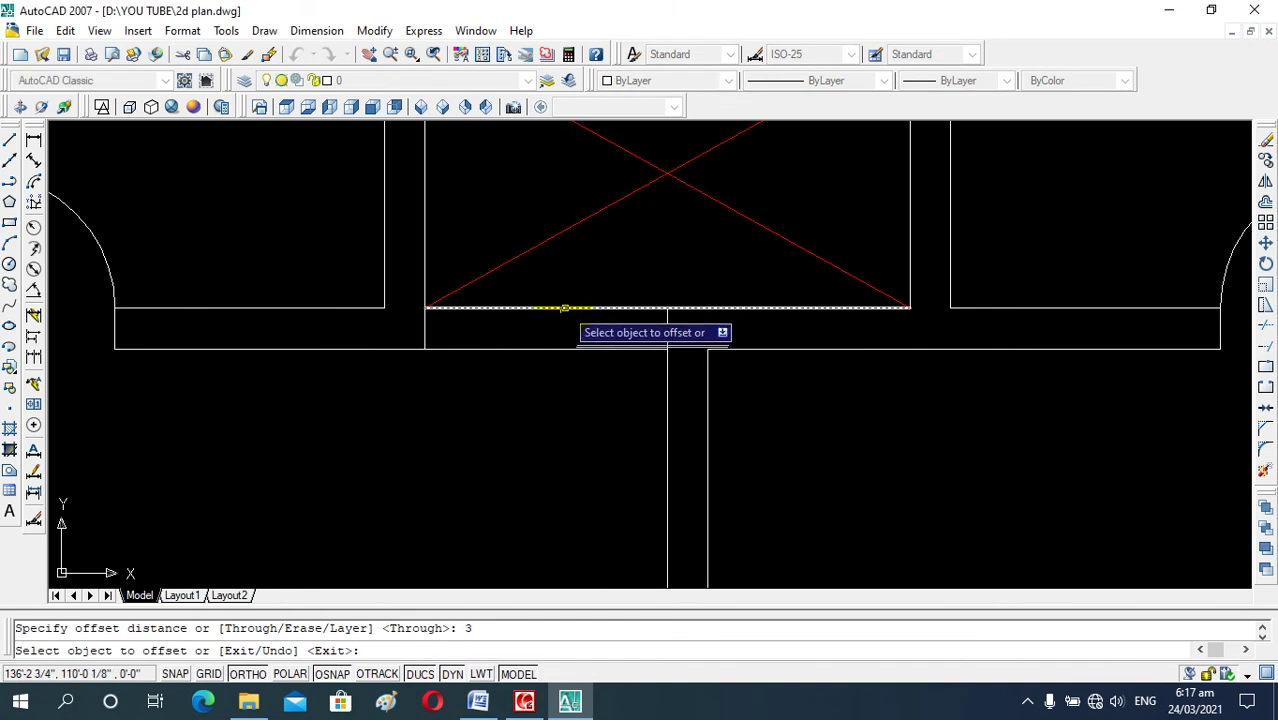
{"action": "left_click", "coordinate": [562, 307]}
{"action": "left_click", "coordinate": [566, 322]}
{"action": "left_click", "coordinate": [553, 360]}
{"action": "key", "text": "Escape"}
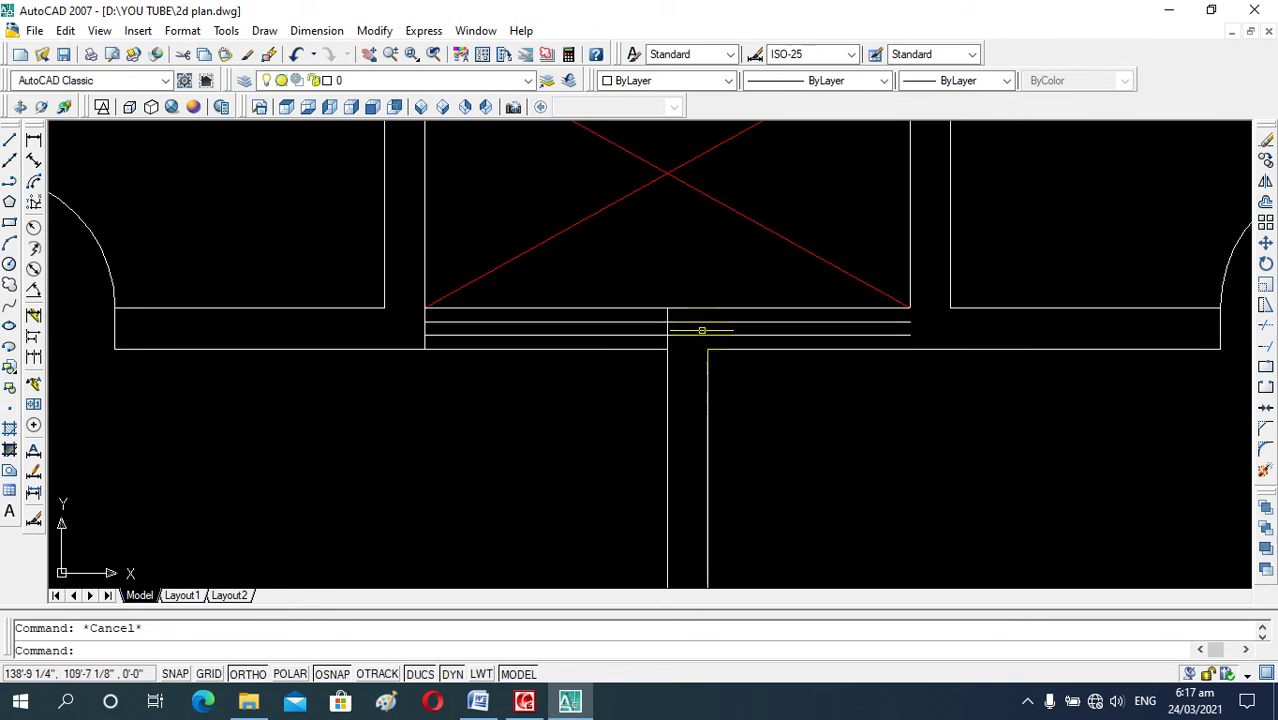
Trim both offset lines where they extend right of the vertical corridor wall.
{"action": "type", "text": "tr"}
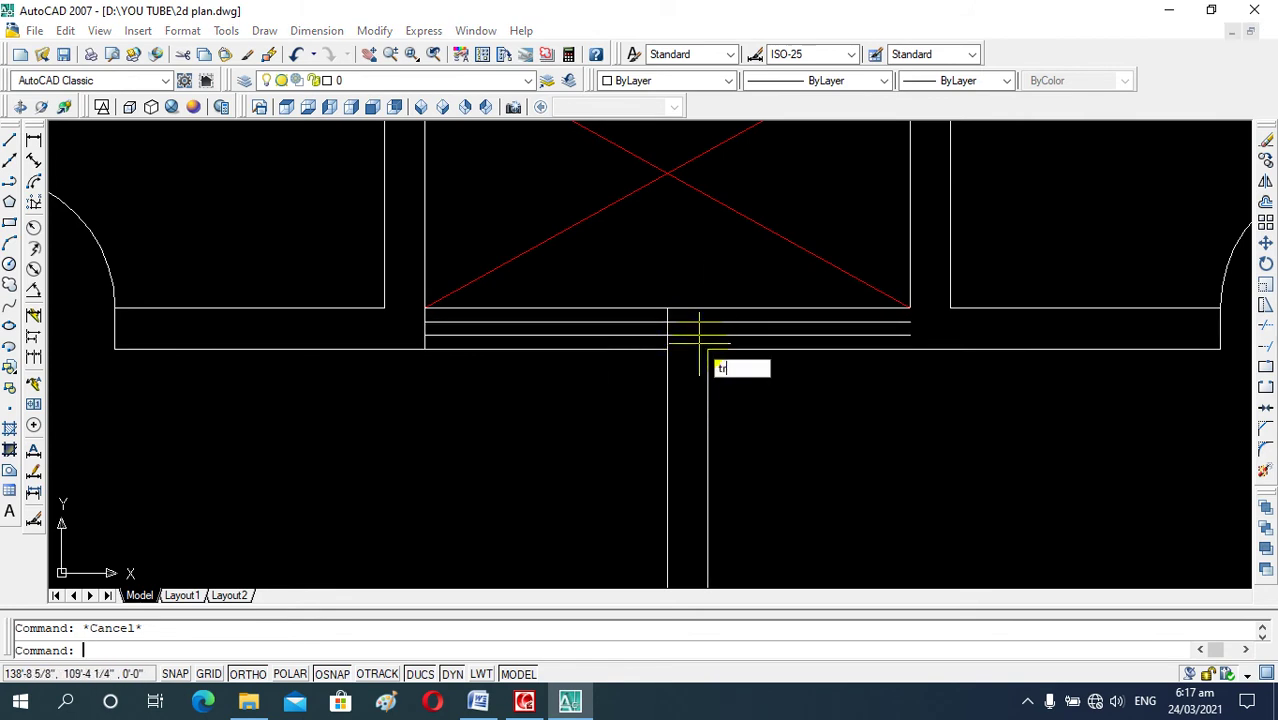
{"action": "key", "text": "Return"}
{"action": "key", "text": "Return"}
{"action": "left_click", "coordinate": [713, 337]}
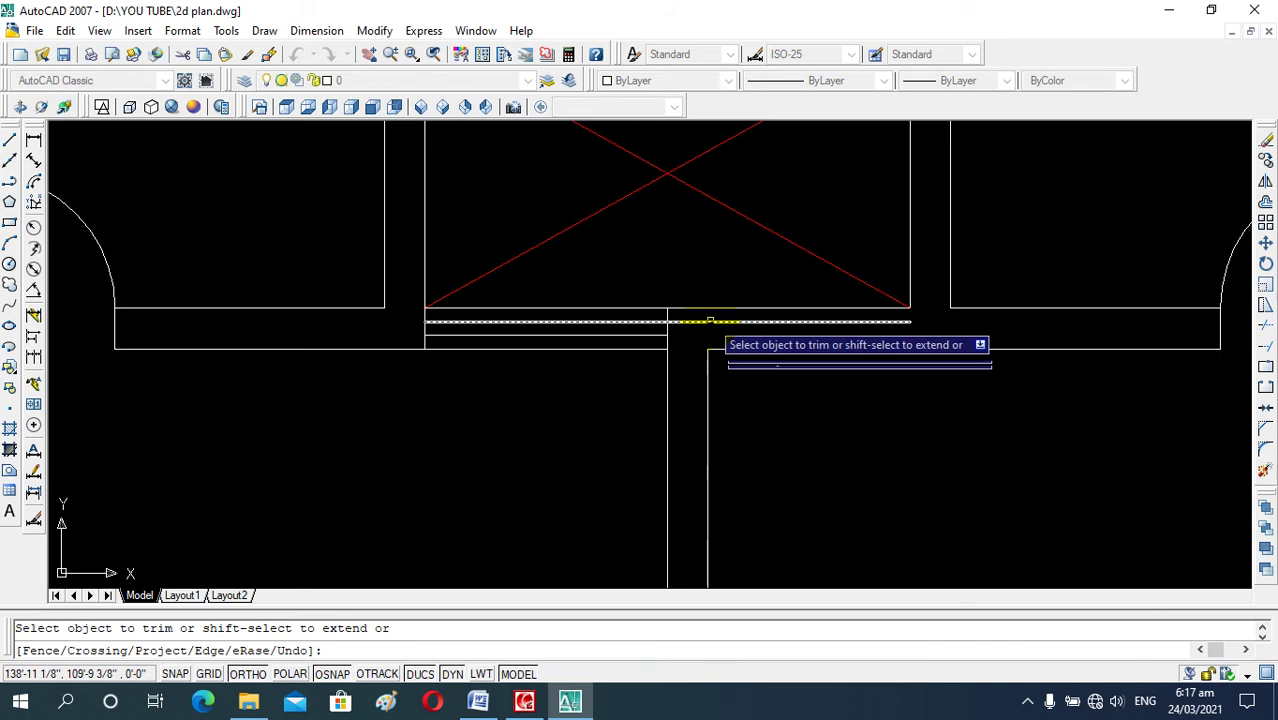
{"action": "left_click", "coordinate": [709, 321]}
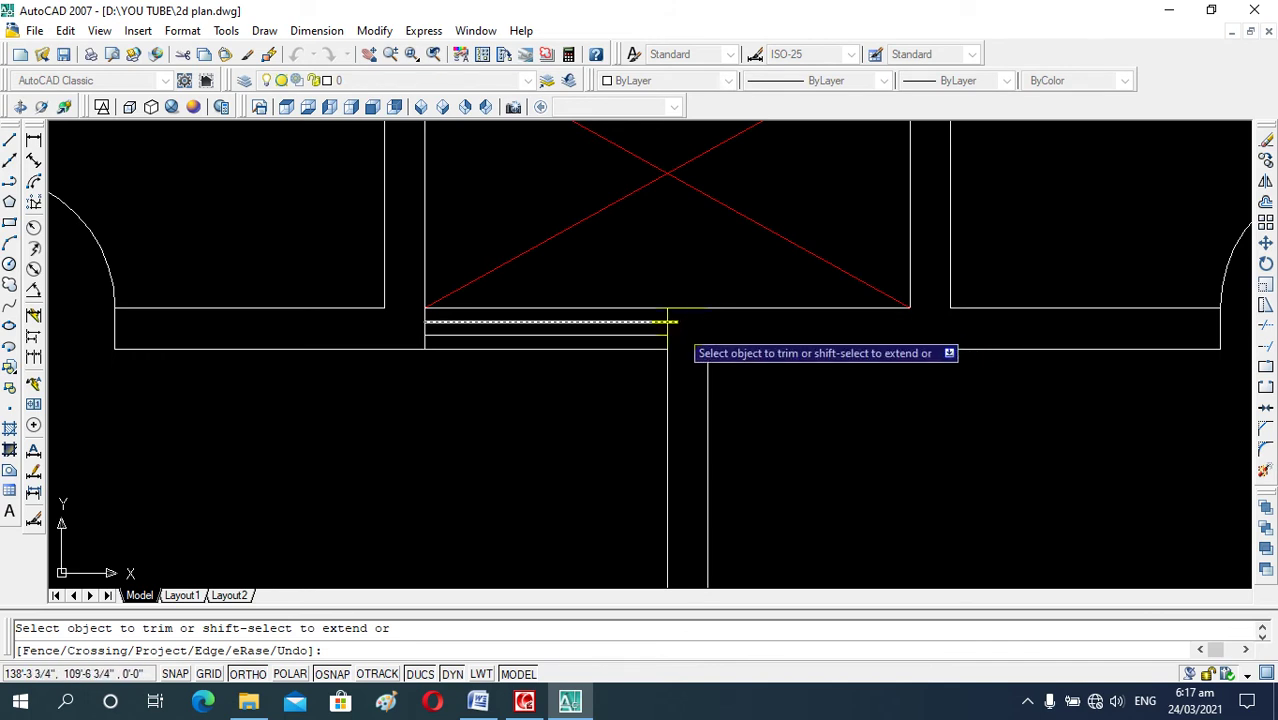
{"action": "scroll", "coordinate": [640, 350], "scroll_direction": "up", "scroll_amount": 4}
{"action": "scroll", "coordinate": [716, 330], "scroll_direction": "down", "scroll_amount": 4}
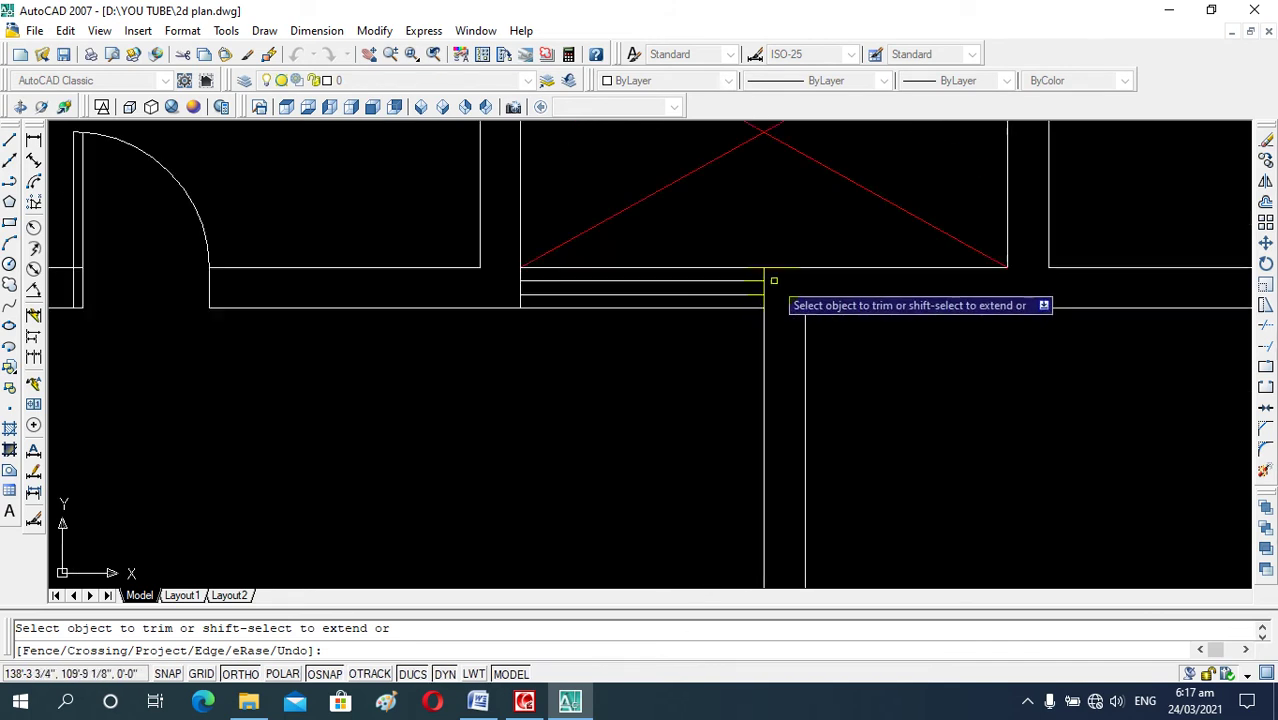
{"action": "key", "text": "Escape"}
{"action": "scroll", "coordinate": [712, 310], "scroll_direction": "up", "scroll_amount": 2}
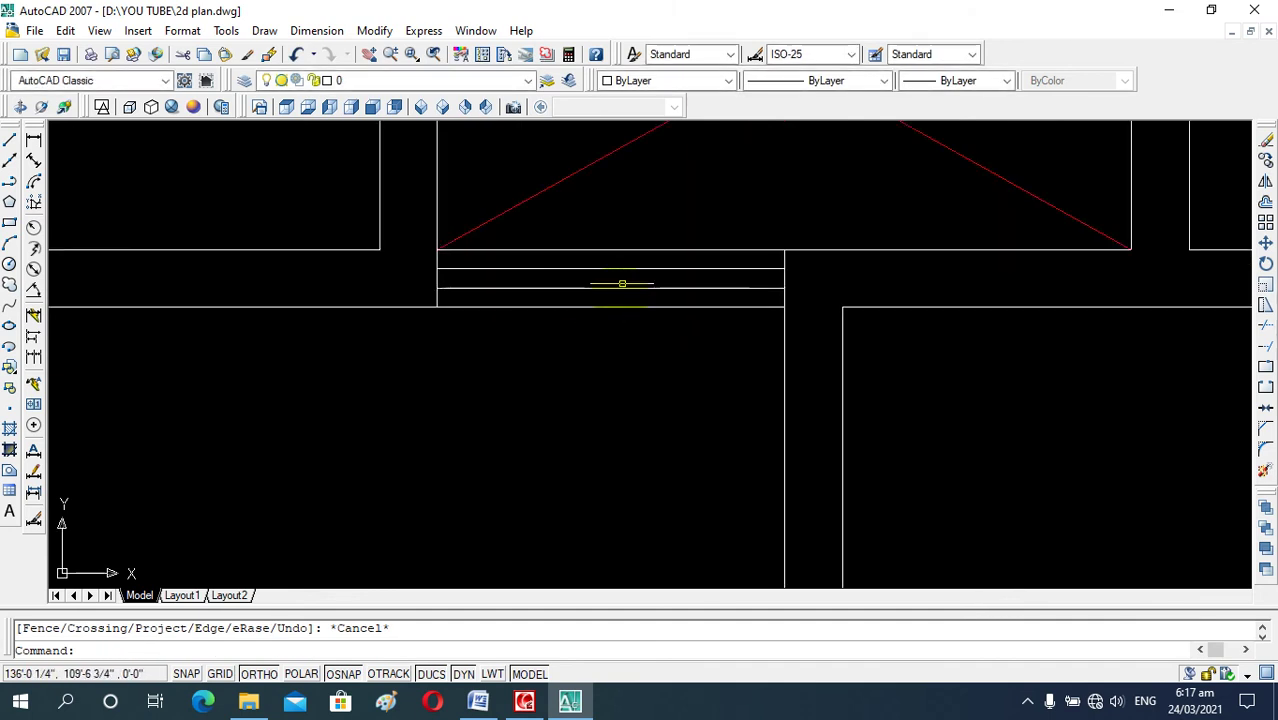
{"action": "scroll", "coordinate": [585, 281], "scroll_direction": "down", "scroll_amount": 2}
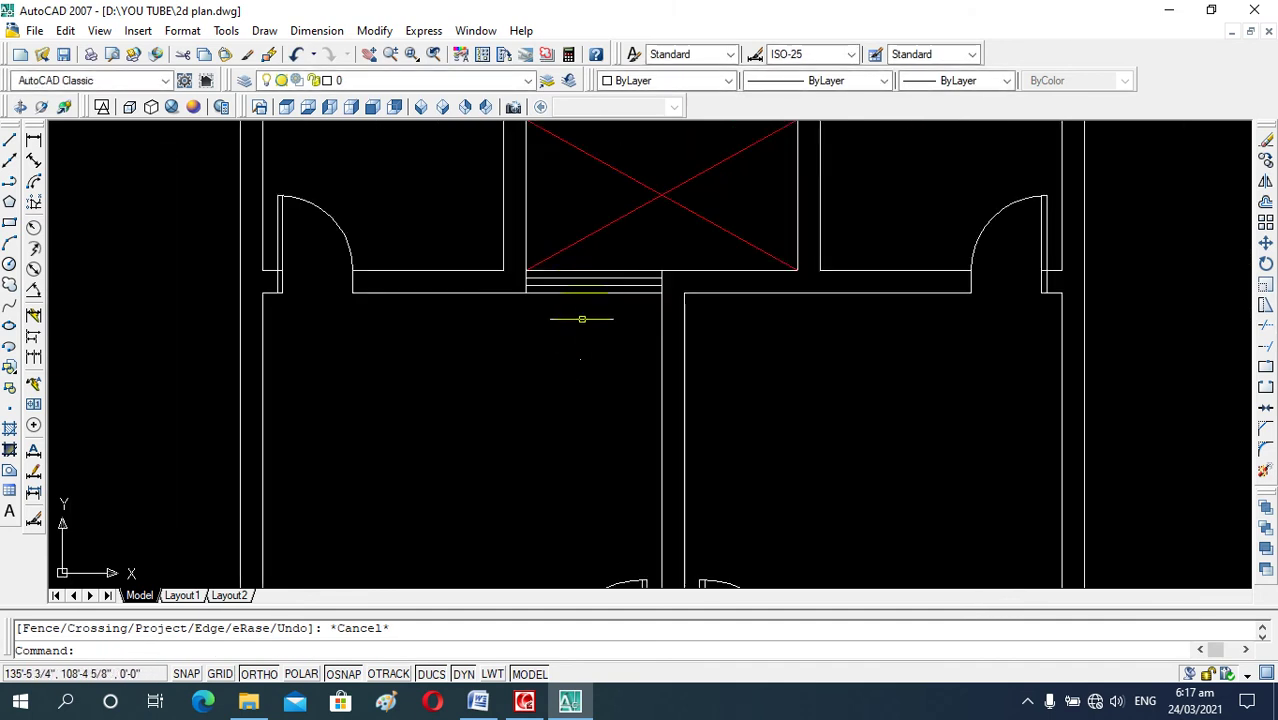
{"action": "scroll", "coordinate": [608, 281], "scroll_direction": "down", "scroll_amount": 2}
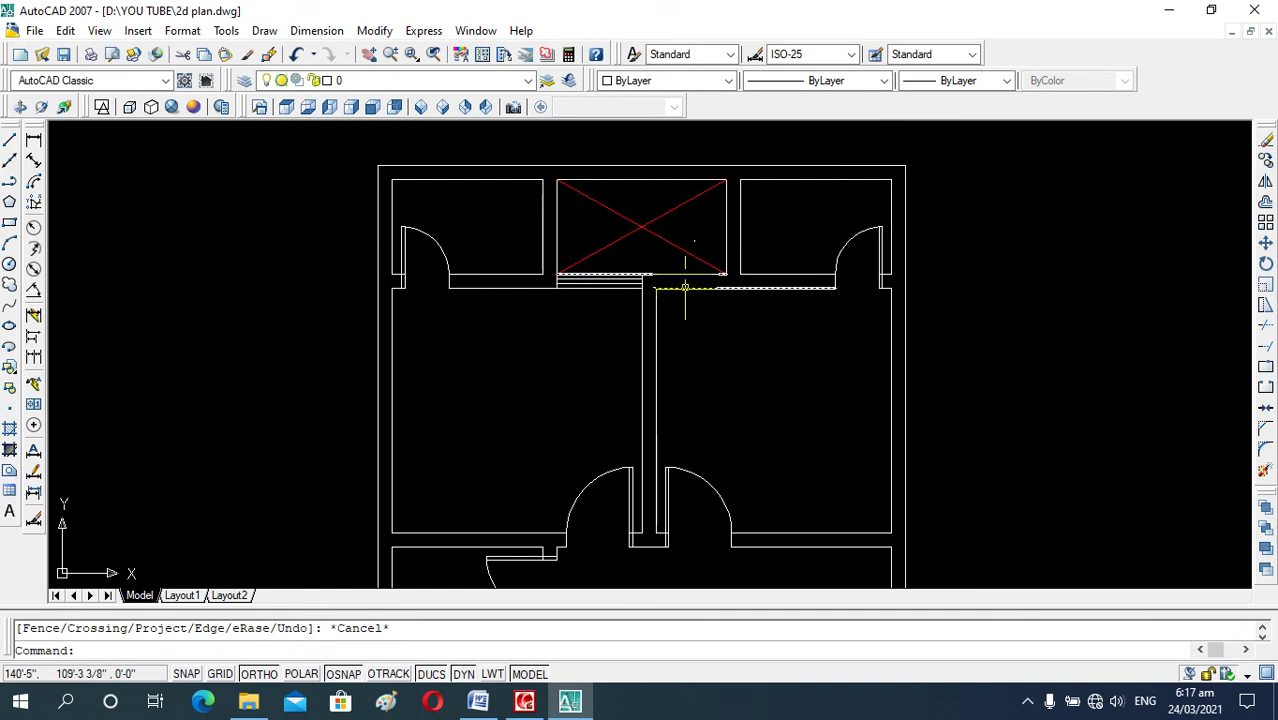
{"action": "scroll", "coordinate": [684, 285], "scroll_direction": "up", "scroll_amount": 3}
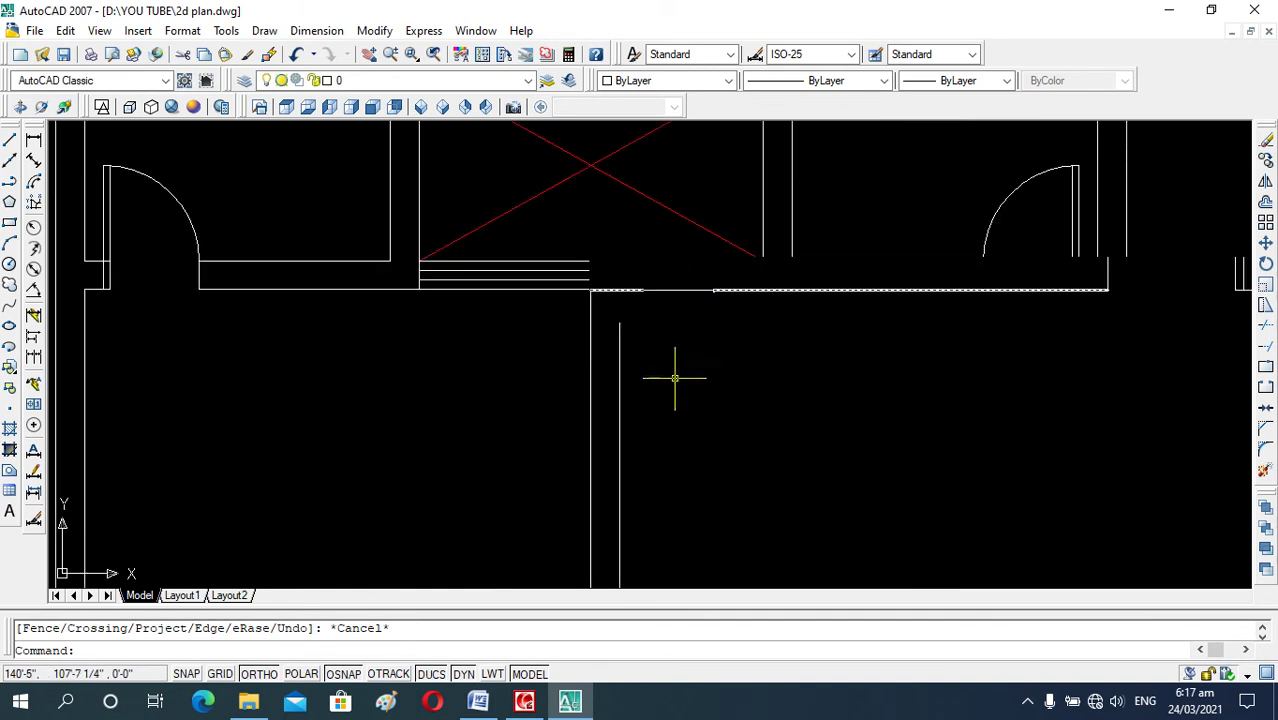
{"action": "scroll", "coordinate": [681, 397], "scroll_direction": "down", "scroll_amount": 1}
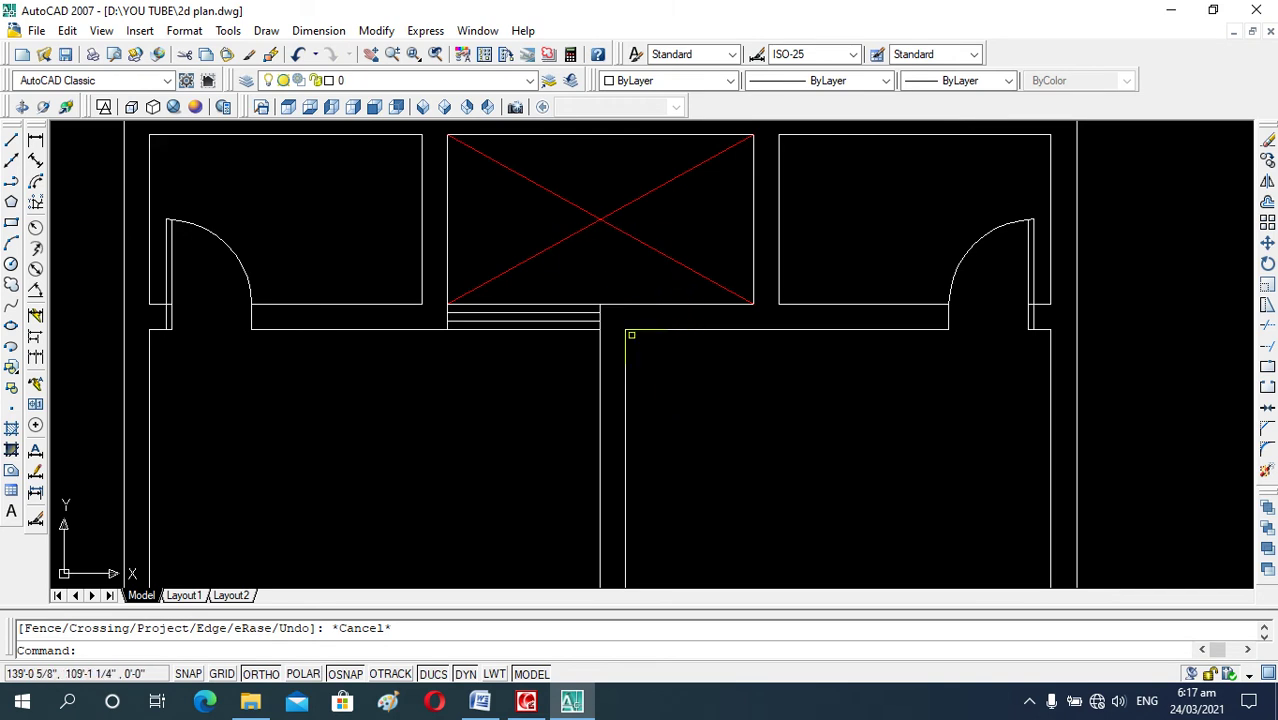
{"action": "scroll", "coordinate": [685, 313], "scroll_direction": "down", "scroll_amount": 5}
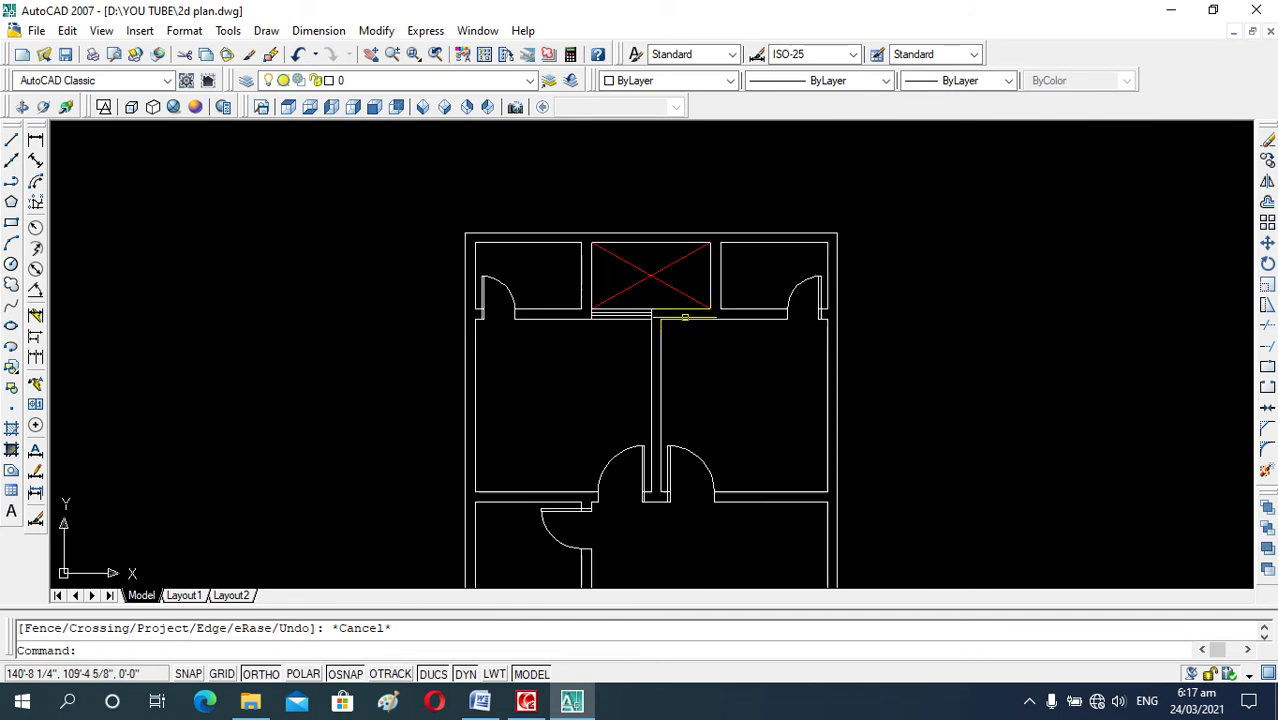
{"action": "scroll", "coordinate": [688, 336], "scroll_direction": "up", "scroll_amount": 5}
Offset the vertical wall line 6 units to the right.
{"action": "key", "text": "Escape"}
{"action": "type", "text": "o"}
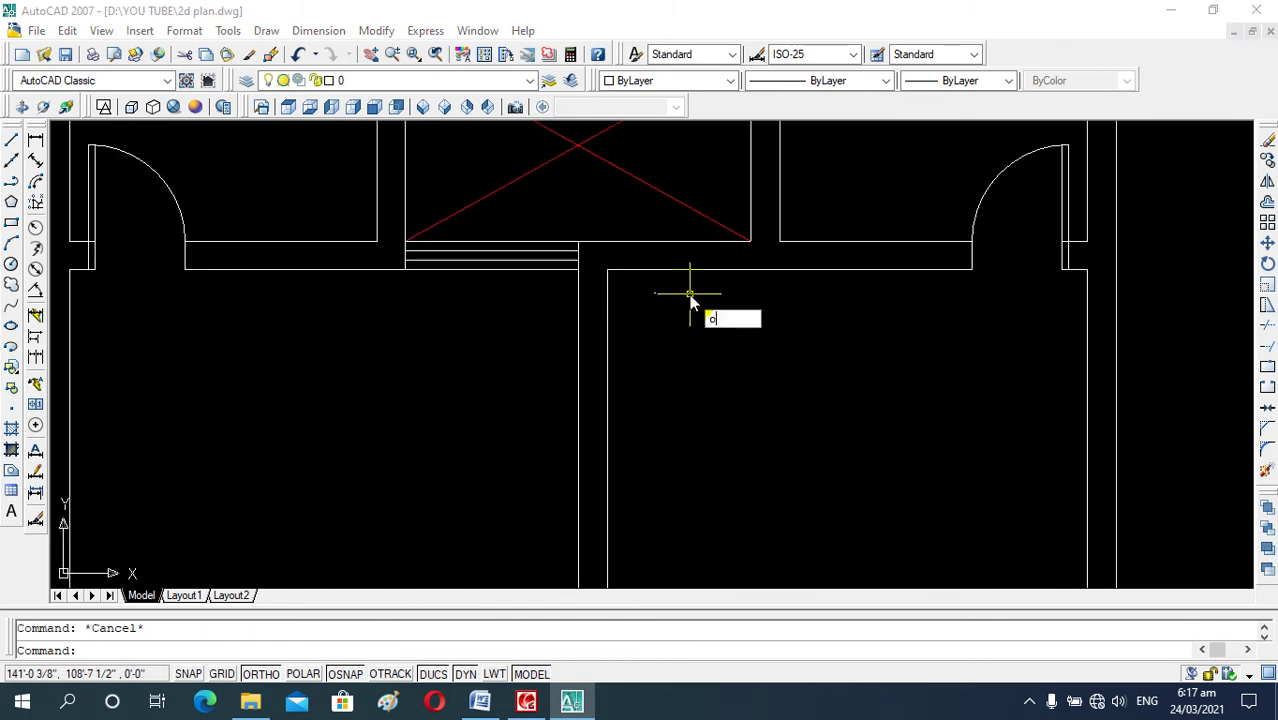
{"action": "key", "text": "Return"}
{"action": "type", "text": "6"}
{"action": "key", "text": "Return"}
{"action": "left_click", "coordinate": [607, 323]}
{"action": "left_click", "coordinate": [688, 324]}
{"action": "key", "text": "Escape"}
Extend the new vertical line up to the wall.
{"action": "type", "text": "ex"}
{"action": "key", "text": "Return"}
{"action": "key", "text": "Return"}
{"action": "left_click", "coordinate": [626, 297]}
{"action": "key", "text": "Escape"}
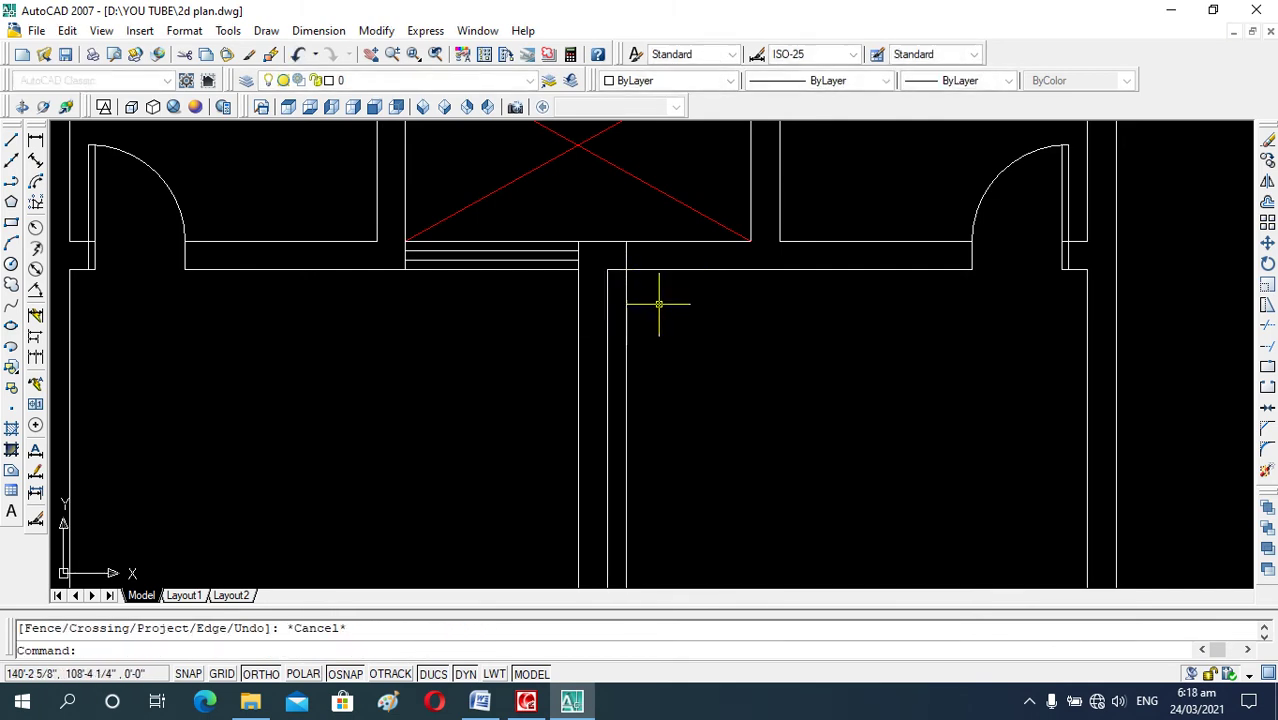
{"action": "scroll", "coordinate": [663, 295], "scroll_direction": "down", "scroll_amount": 3}
{"action": "type", "text": "r"}
{"action": "key", "text": "Return"}
{"action": "key", "text": "Return"}
{"action": "scroll", "coordinate": [656, 297], "scroll_direction": "up", "scroll_amount": 5}
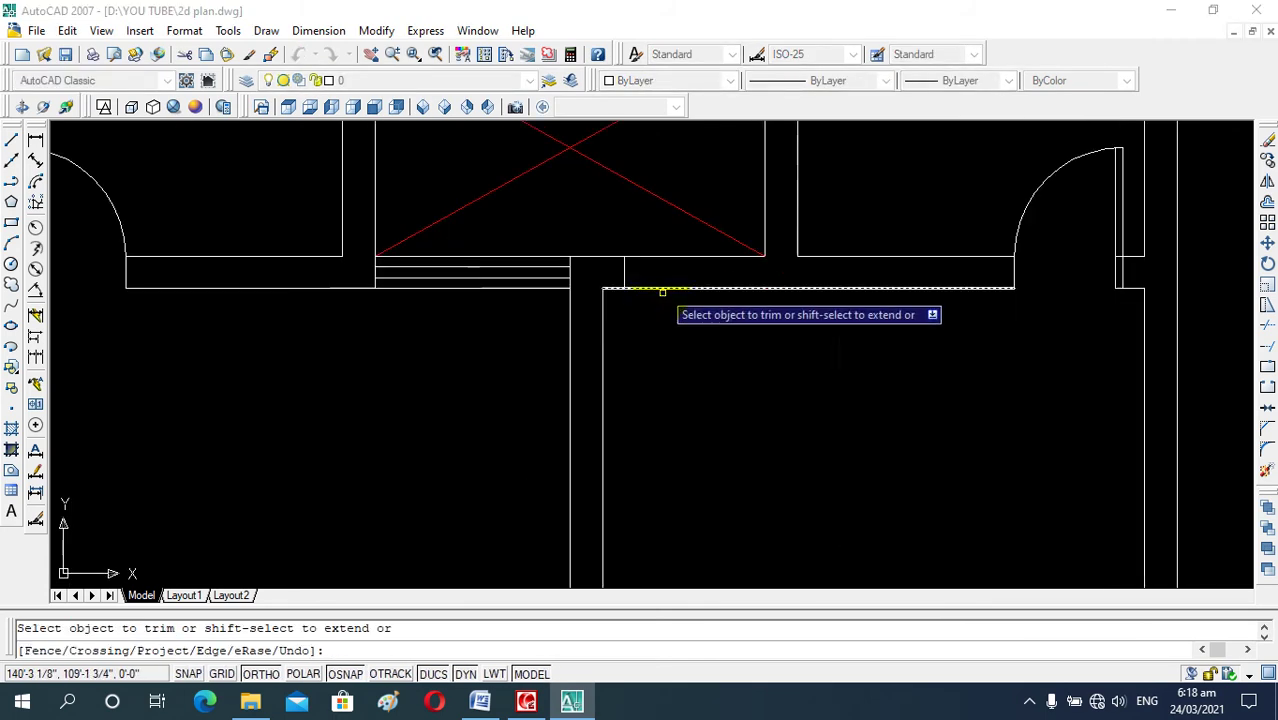
{"action": "key", "text": "Escape"}
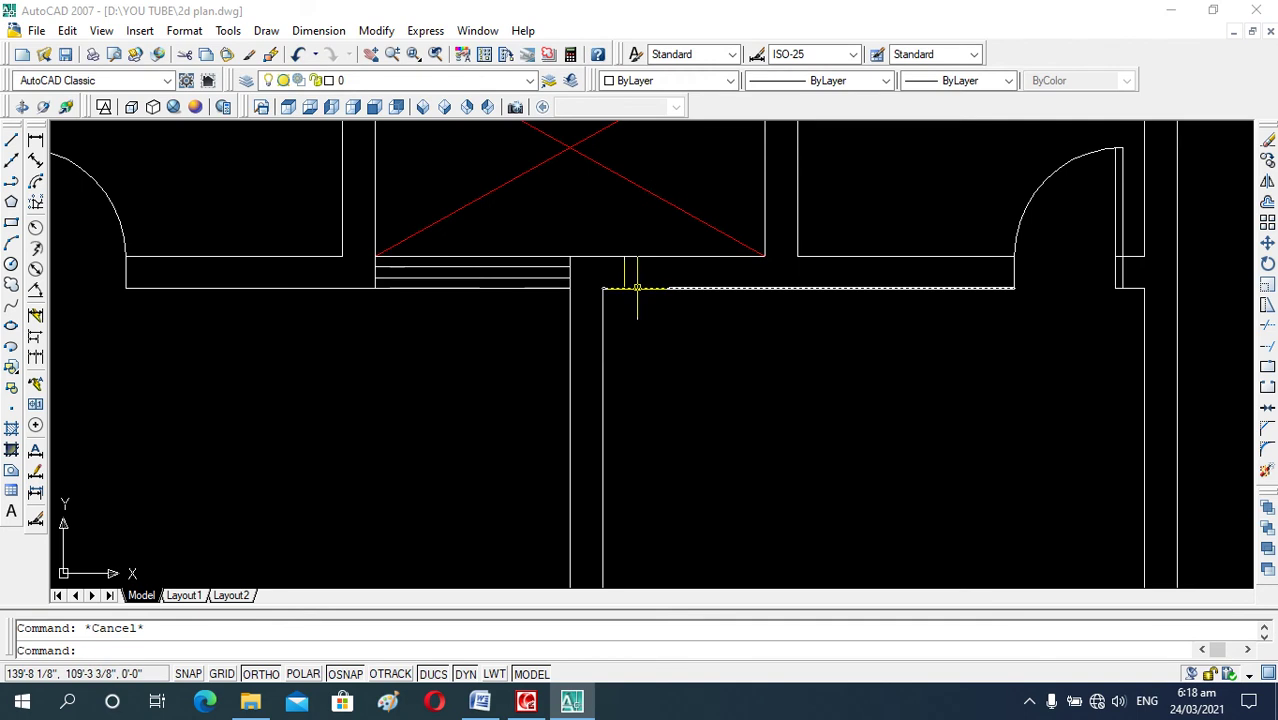
{"action": "type", "text": "o"}
Offset the opening's edge line by 5 to create the second jamb.
{"action": "key", "text": "Return"}
{"action": "type", "text": "5"}
{"action": "key", "text": "Return"}
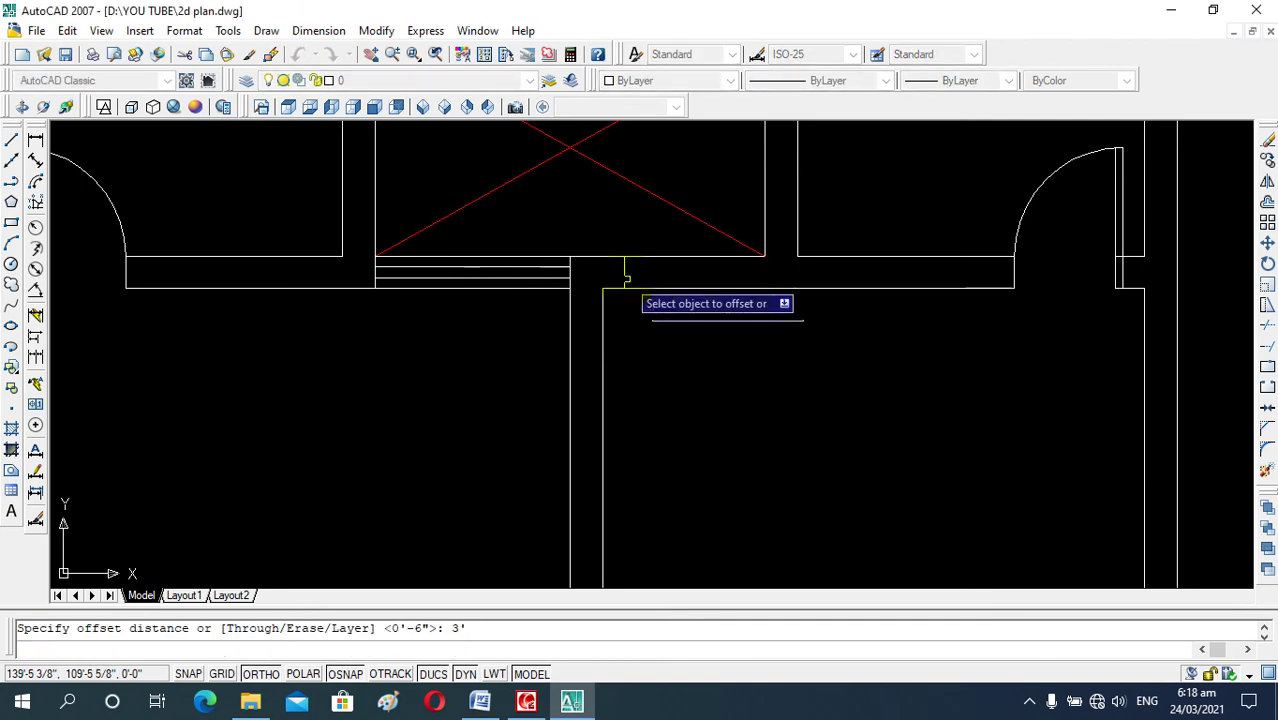
{"action": "left_click", "coordinate": [724, 292]}
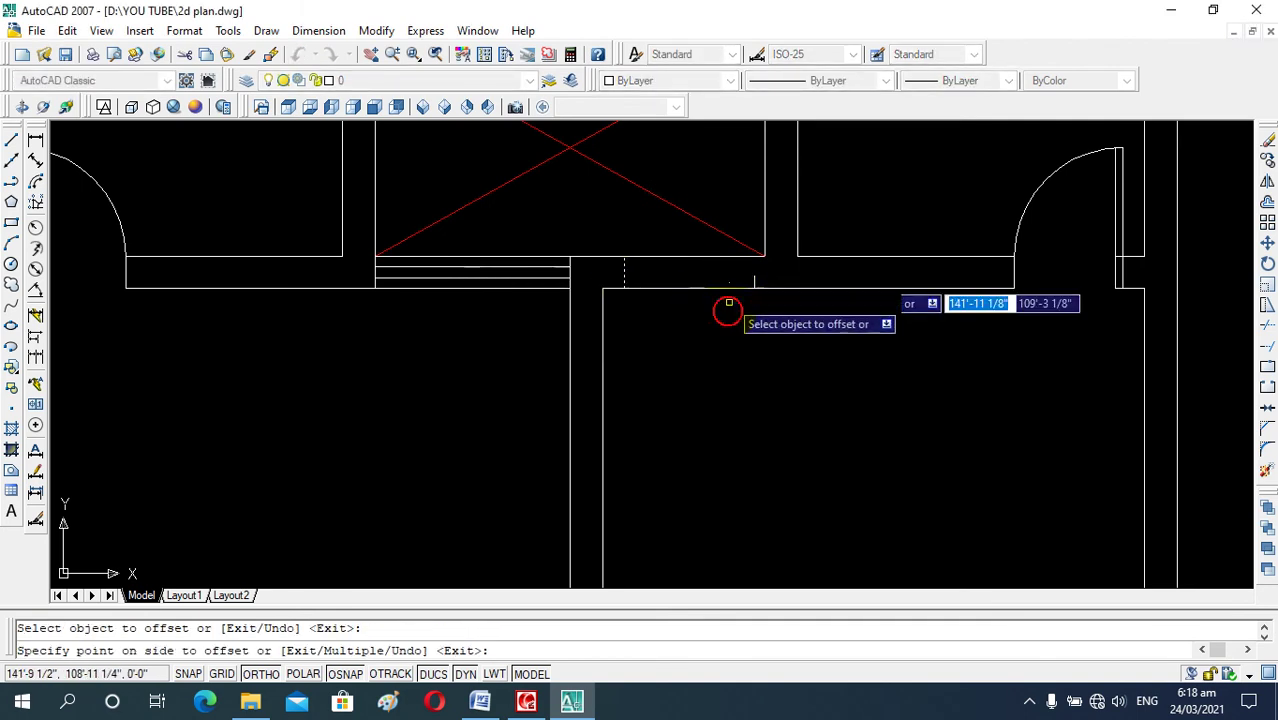
{"action": "key", "text": "Escape"}
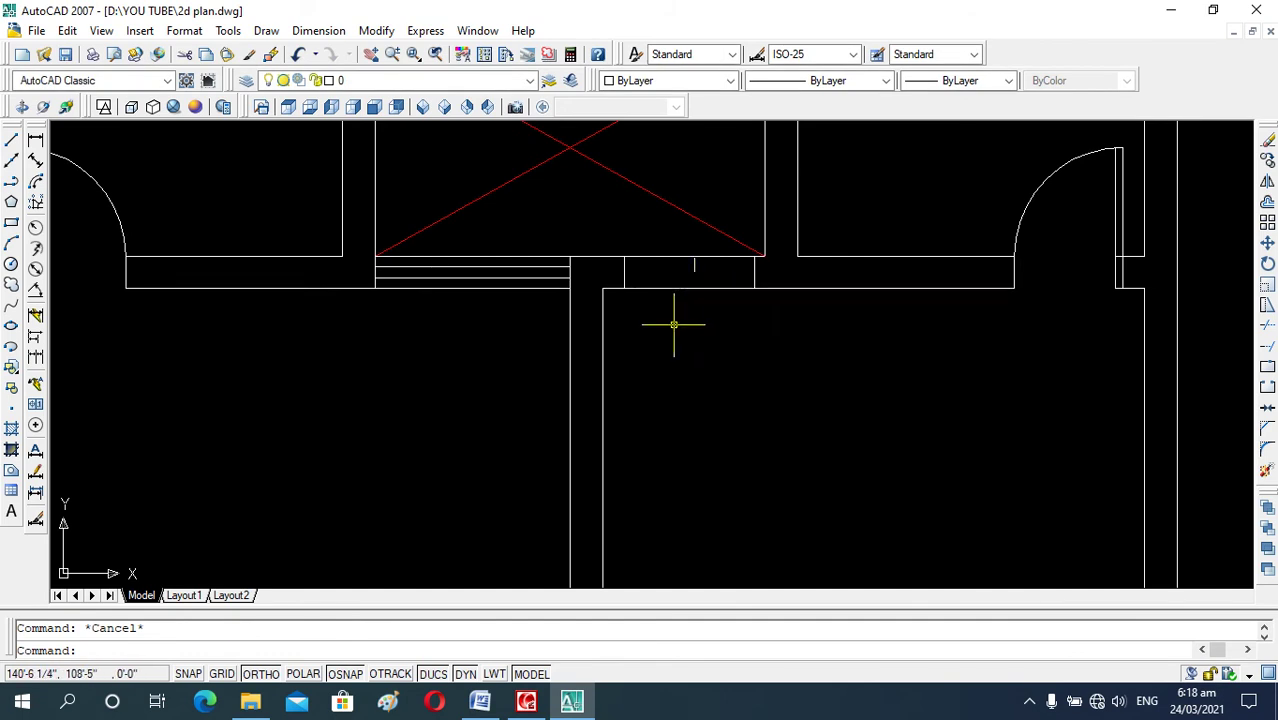
Trim the top and bottom wall lines between the jambs to open the gap.
{"action": "type", "text": "tr"}
{"action": "key", "text": "Return"}
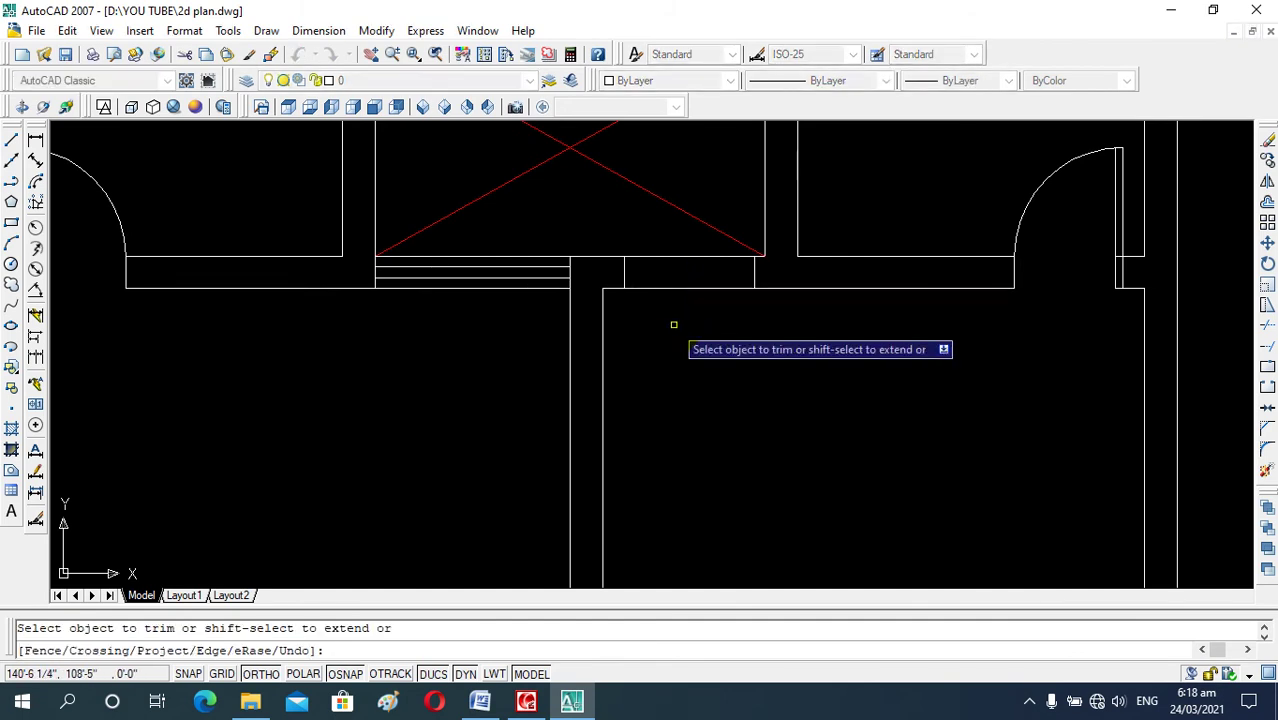
{"action": "key", "text": "Return"}
{"action": "key", "text": "Escape"}
{"action": "type", "text": "tr"}
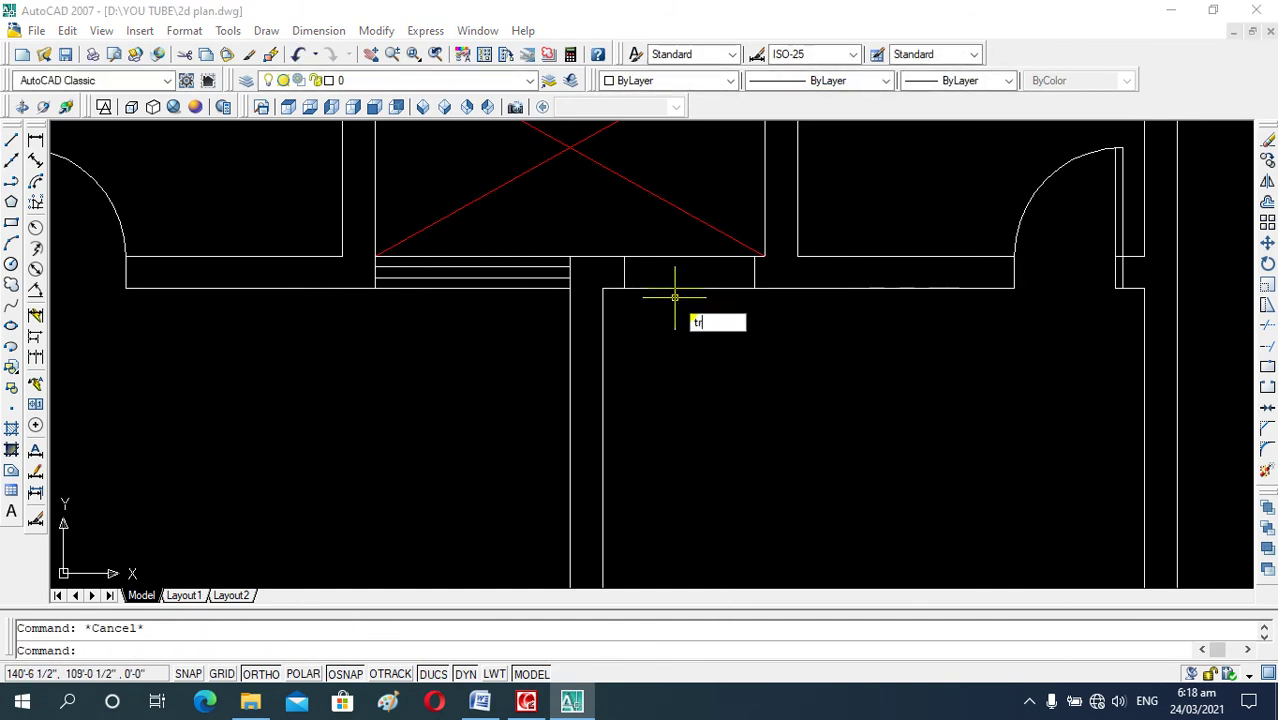
{"action": "key", "text": "Return"}
{"action": "key", "text": "Return"}
{"action": "left_click", "coordinate": [672, 290]}
{"action": "left_click", "coordinate": [690, 257]}
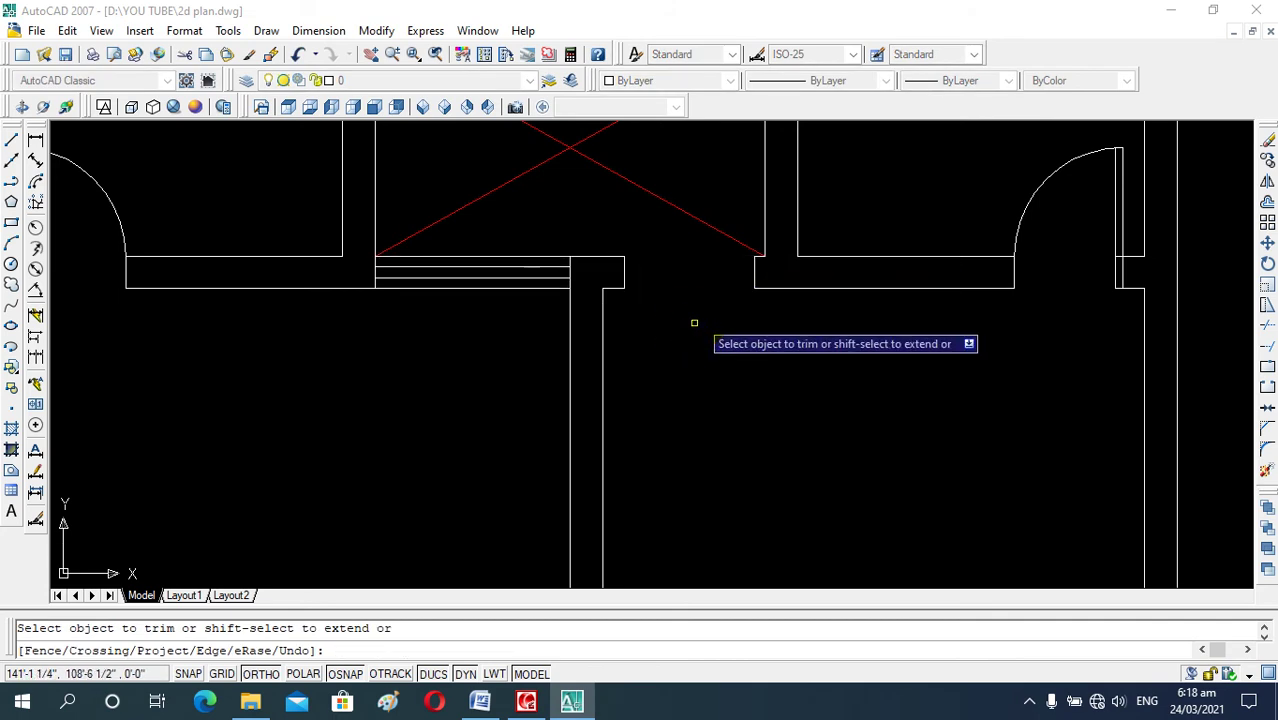
{"action": "key", "text": "Escape"}
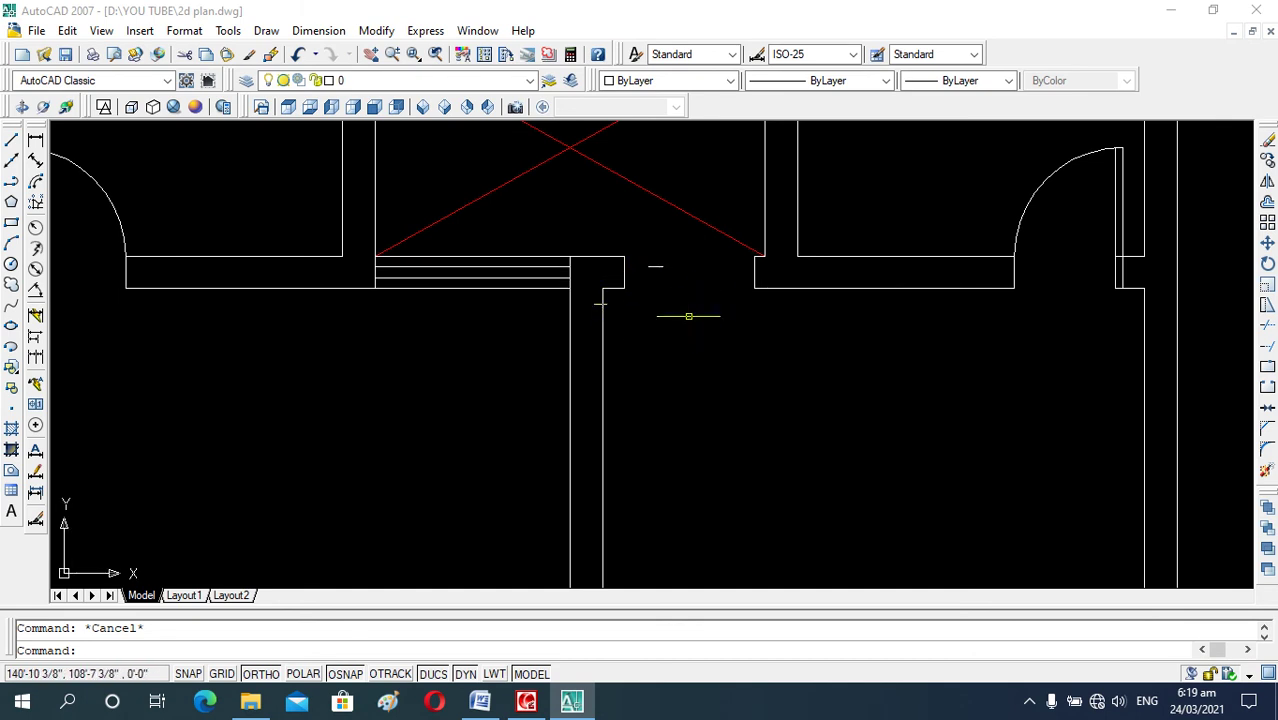
Draw a short line across the right-hand room's wall at its midpoint.
{"action": "scroll", "coordinate": [688, 316], "scroll_direction": "down", "scroll_amount": 2}
{"action": "scroll", "coordinate": [672, 293], "scroll_direction": "up", "scroll_amount": 2}
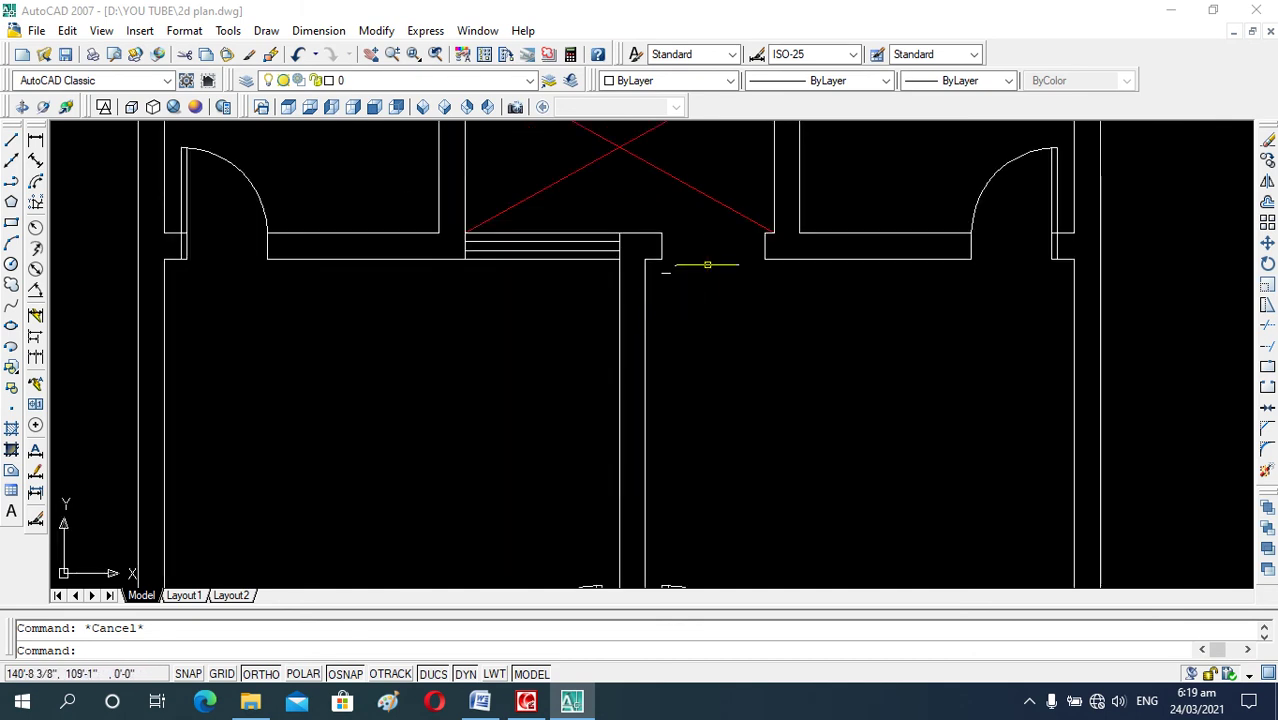
{"action": "scroll", "coordinate": [680, 268], "scroll_direction": "down", "scroll_amount": 2}
{"action": "scroll", "coordinate": [693, 451], "scroll_direction": "up", "scroll_amount": 2}
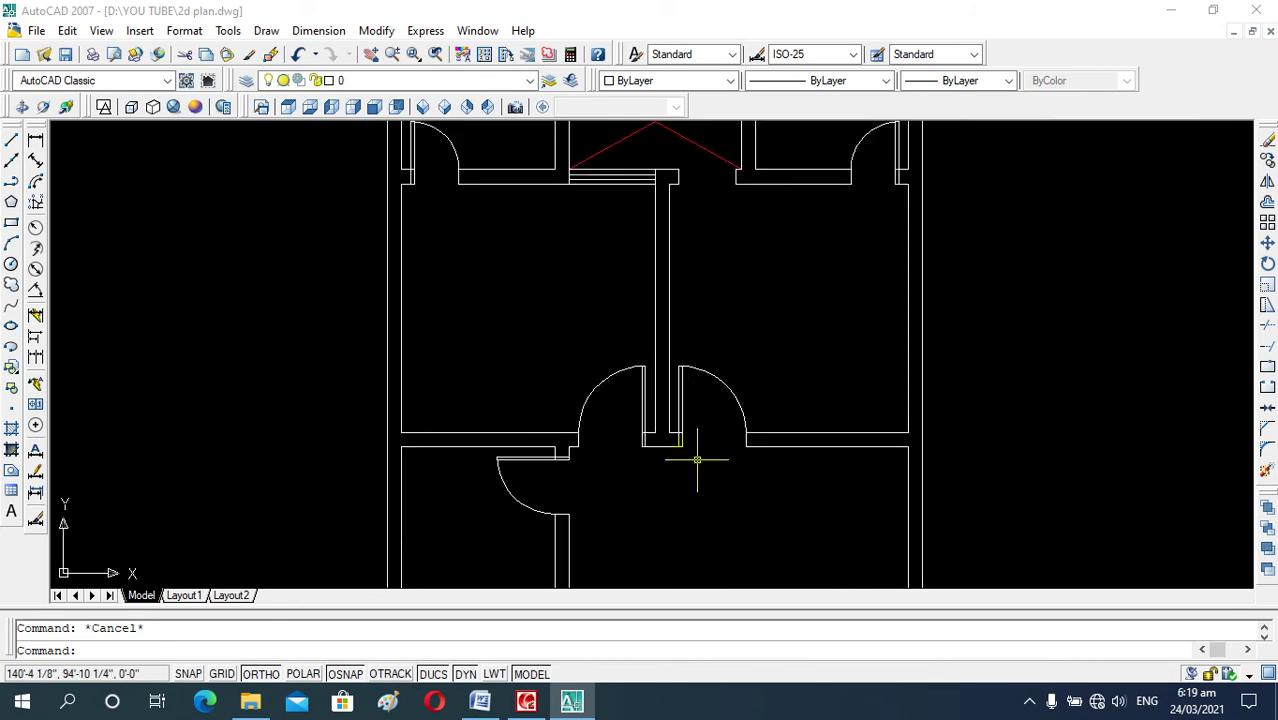
{"action": "scroll", "coordinate": [660, 332], "scroll_direction": "down", "scroll_amount": 3}
{"action": "scroll", "coordinate": [776, 410], "scroll_direction": "up", "scroll_amount": 1}
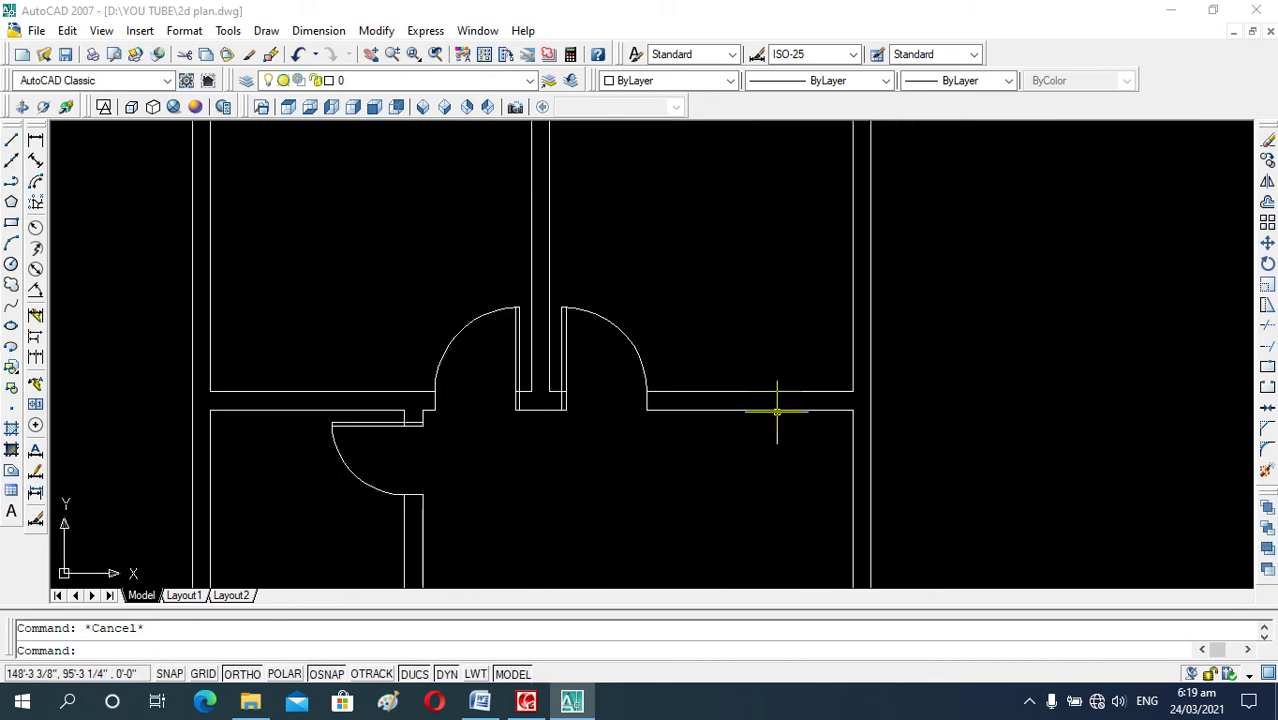
{"action": "scroll", "coordinate": [760, 420], "scroll_direction": "up", "scroll_amount": 1}
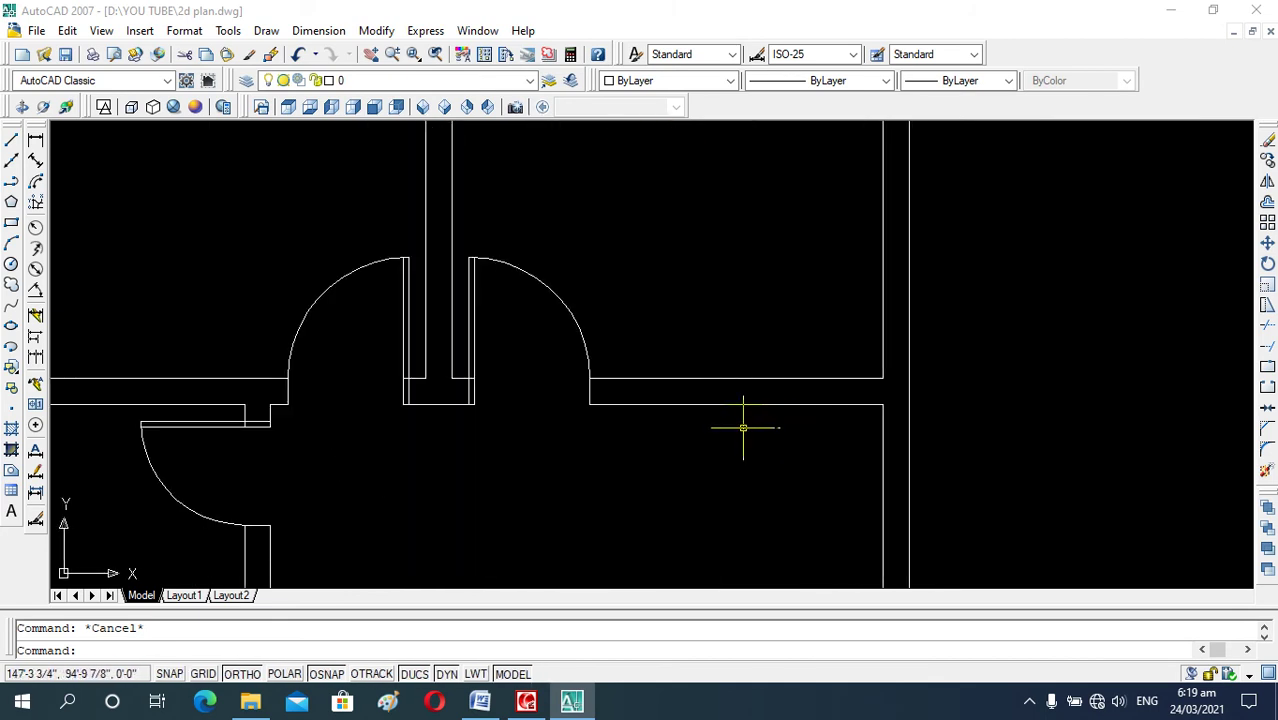
{"action": "type", "text": "l"}
{"action": "key", "text": "Return"}
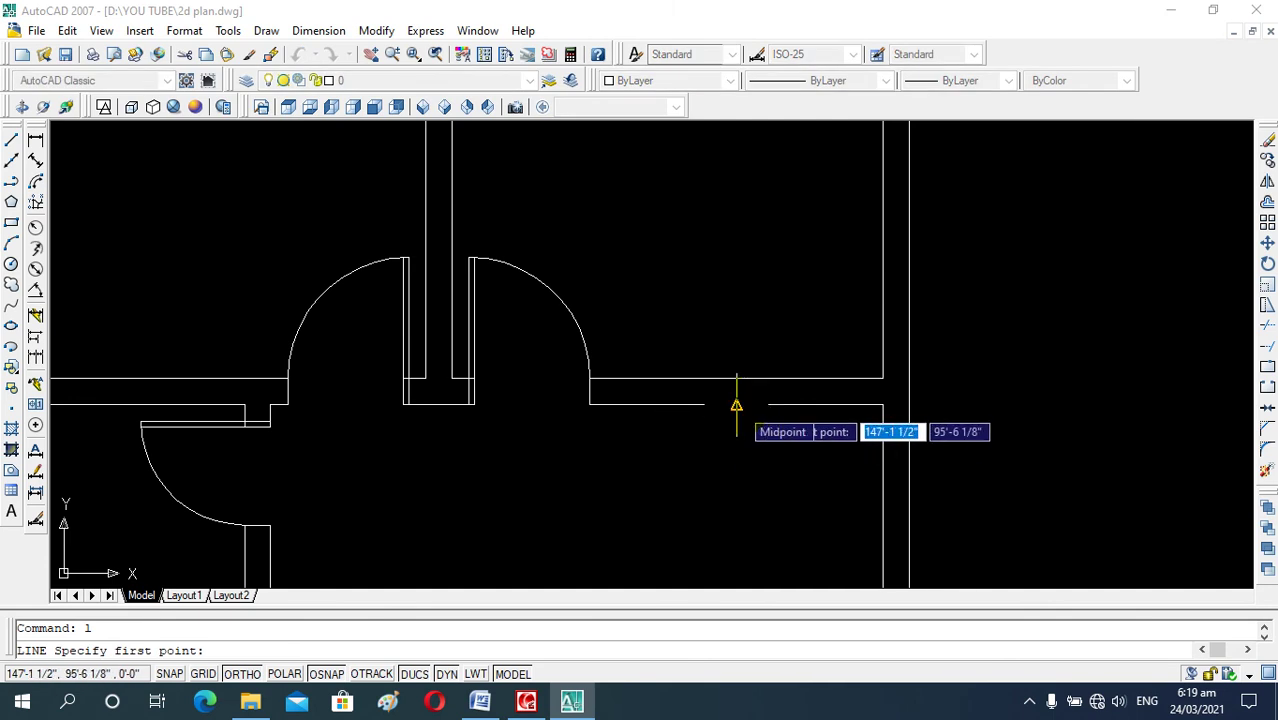
{"action": "left_click", "coordinate": [736, 405]}
{"action": "left_click", "coordinate": [736, 379]}
{"action": "key", "text": "Escape"}
Offset that line 2.5 each way for window jambs and delete the original.
{"action": "type", "text": "o"}
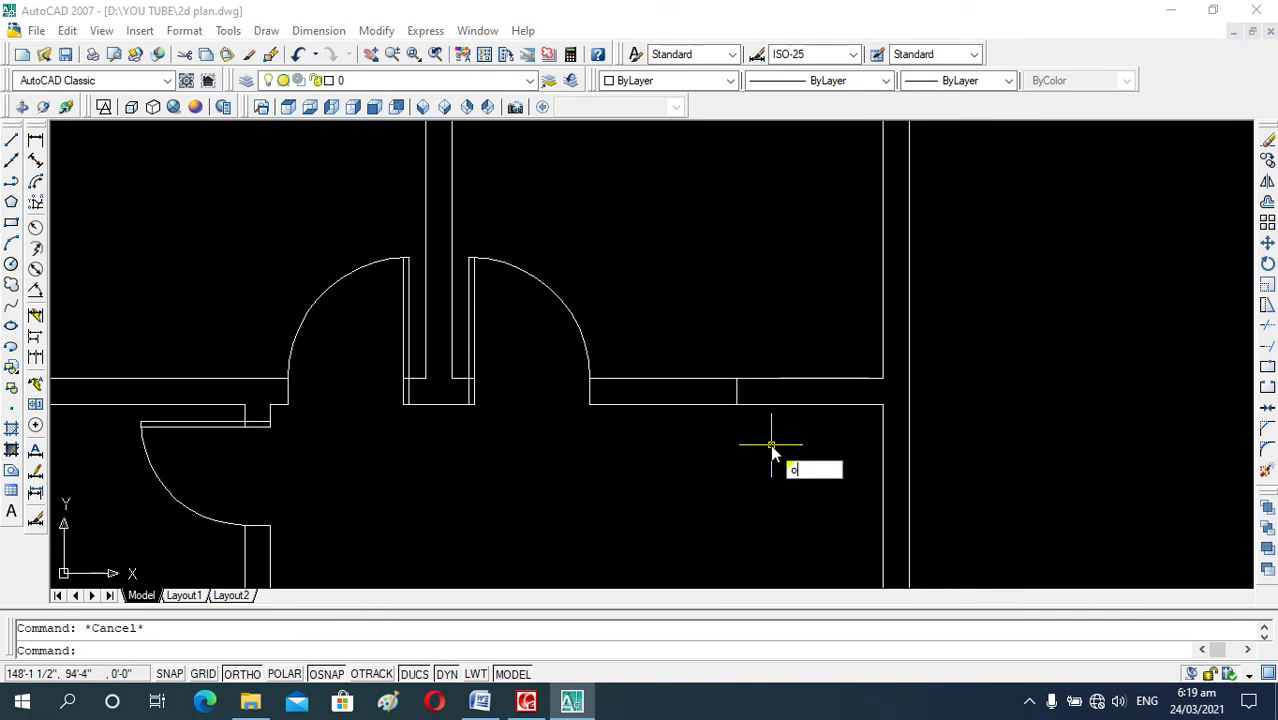
{"action": "key", "text": "Return"}
{"action": "type", "text": "2.5'"}
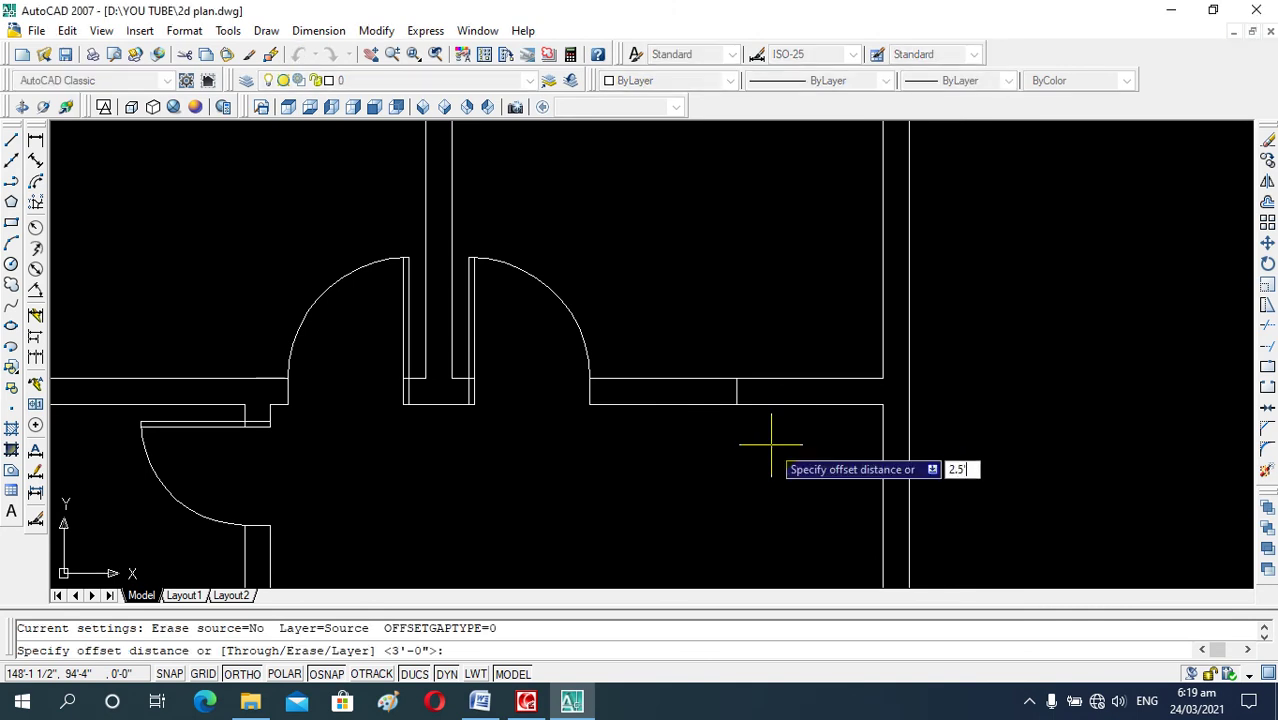
{"action": "key", "text": "Return"}
{"action": "left_click", "coordinate": [736, 390]}
{"action": "left_click", "coordinate": [652, 397]}
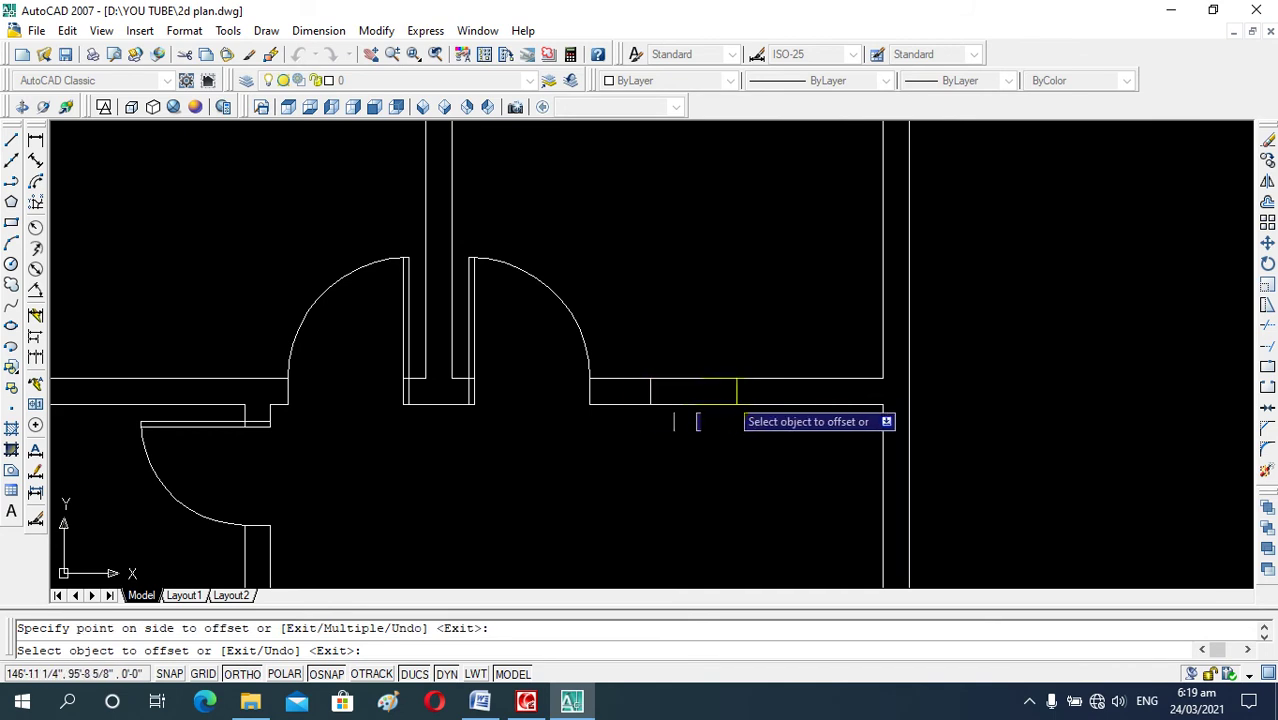
{"action": "left_click", "coordinate": [736, 391]}
{"action": "left_click", "coordinate": [776, 400]}
{"action": "key", "text": "Escape"}
{"action": "left_click", "coordinate": [736, 397]}
{"action": "key", "text": "Delete"}
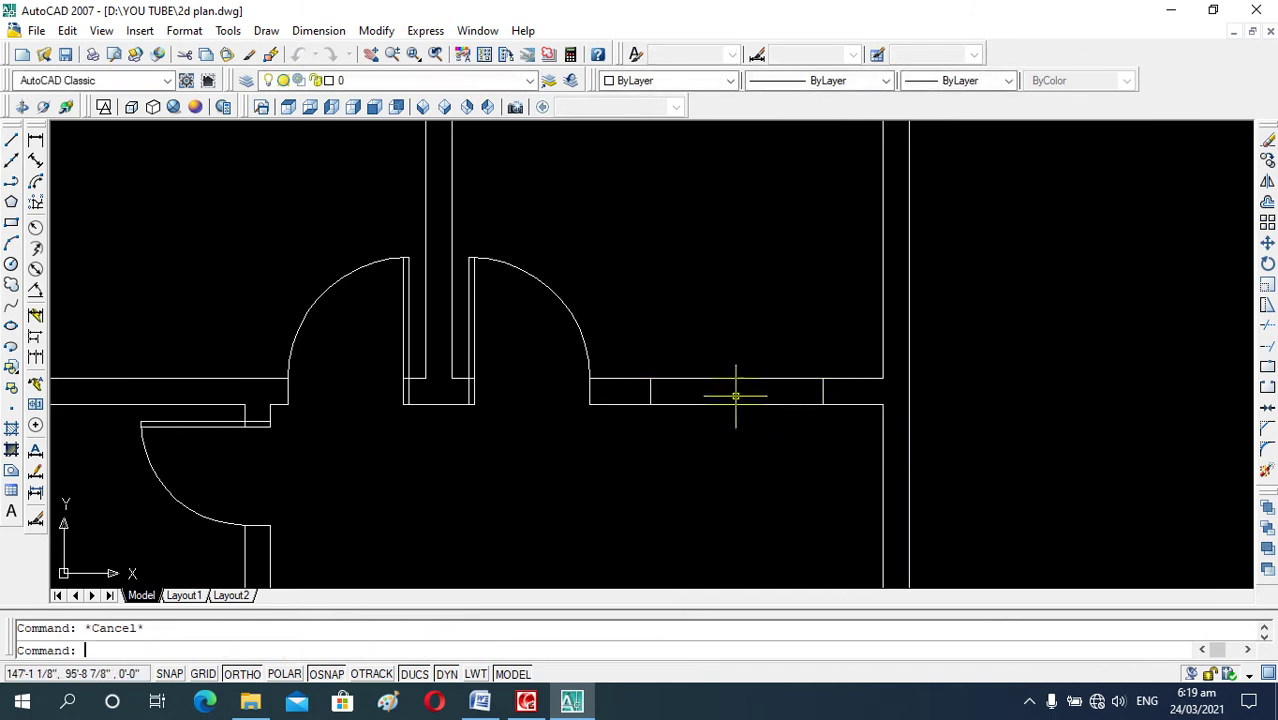
Offset the upper and lower wall lines 2'-6" inward as glazing lines.
{"action": "type", "text": "o"}
{"action": "key", "text": "Return"}
{"action": "key", "text": "Return"}
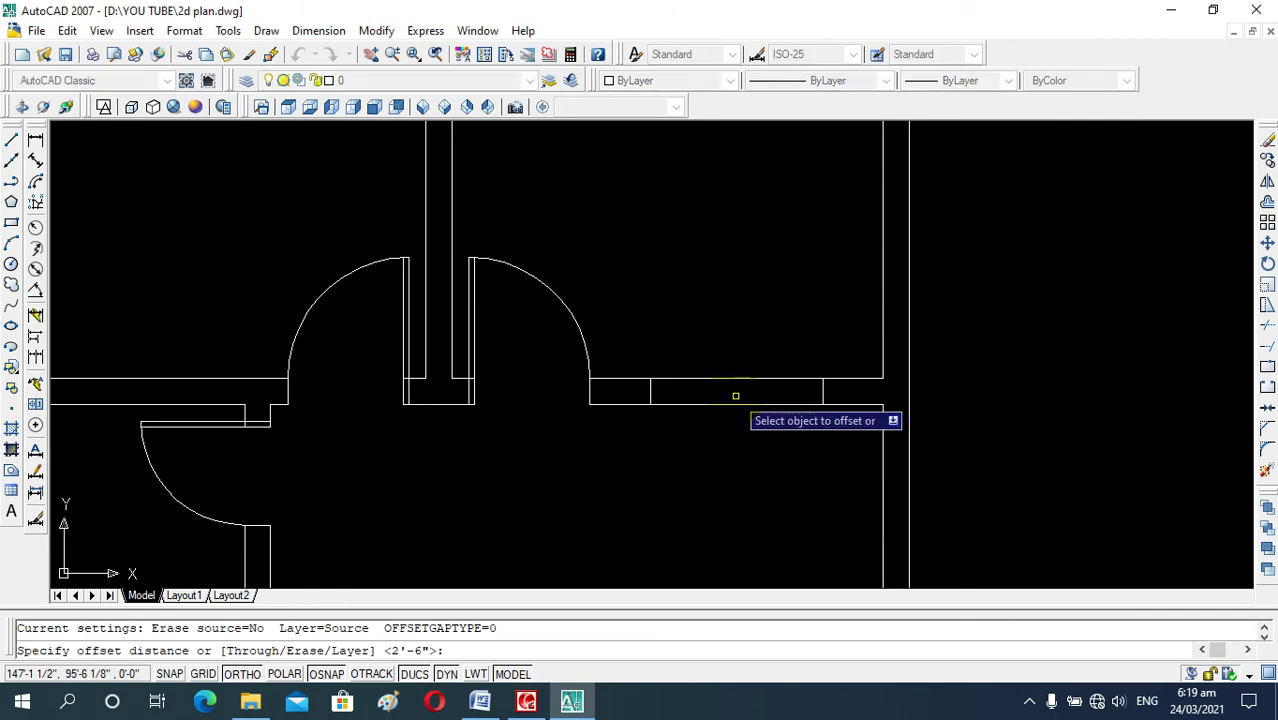
{"action": "left_click", "coordinate": [738, 380]}
{"action": "left_click", "coordinate": [742, 392]}
{"action": "left_click", "coordinate": [742, 384]}
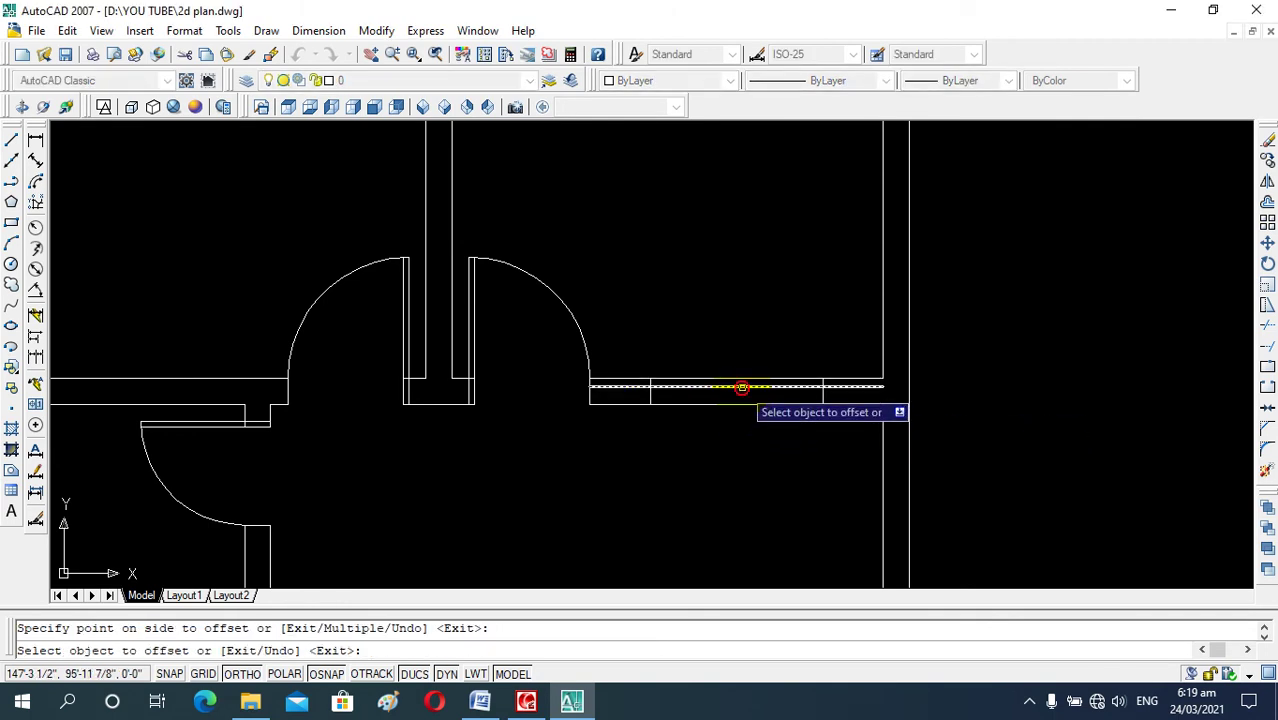
{"action": "left_click", "coordinate": [735, 420]}
{"action": "key", "text": "Escape"}
Trim the glazing line overhangs beyond both jambs.
{"action": "type", "text": "tr"}
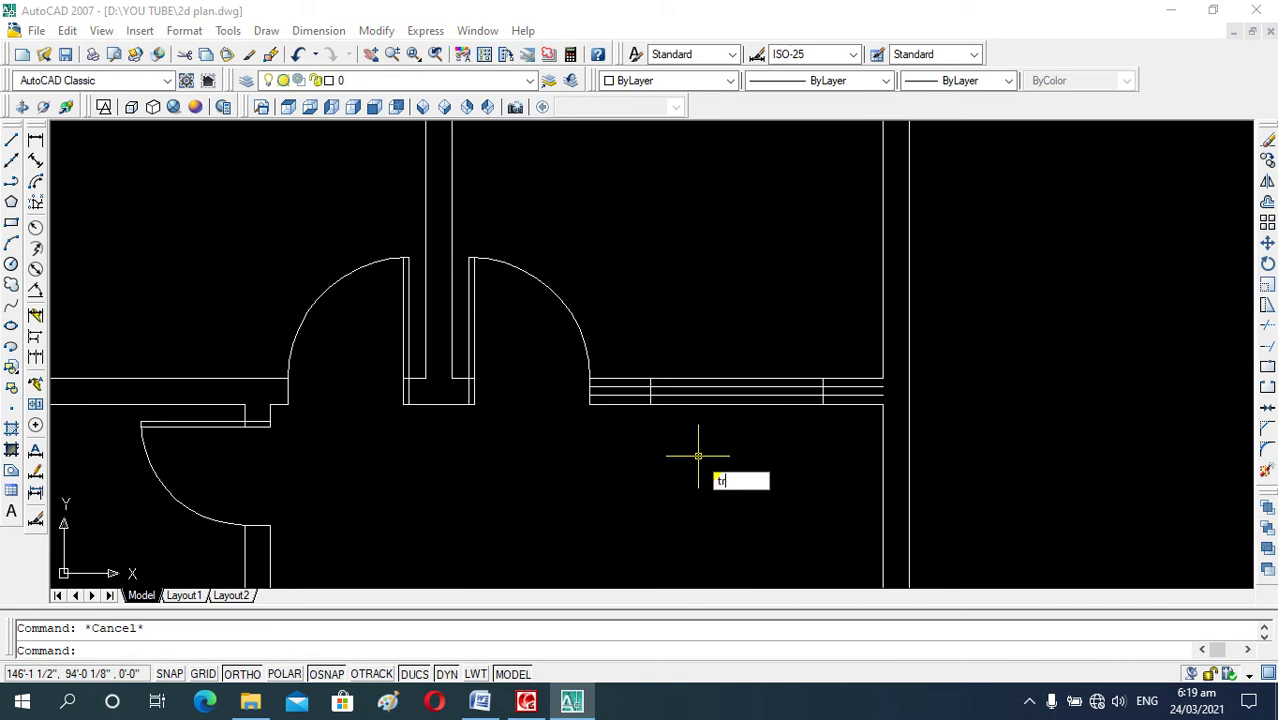
{"action": "key", "text": "Return"}
{"action": "key", "text": "Return"}
{"action": "left_click", "coordinate": [645, 392]}
{"action": "left_click", "coordinate": [643, 385]}
{"action": "left_click", "coordinate": [836, 390]}
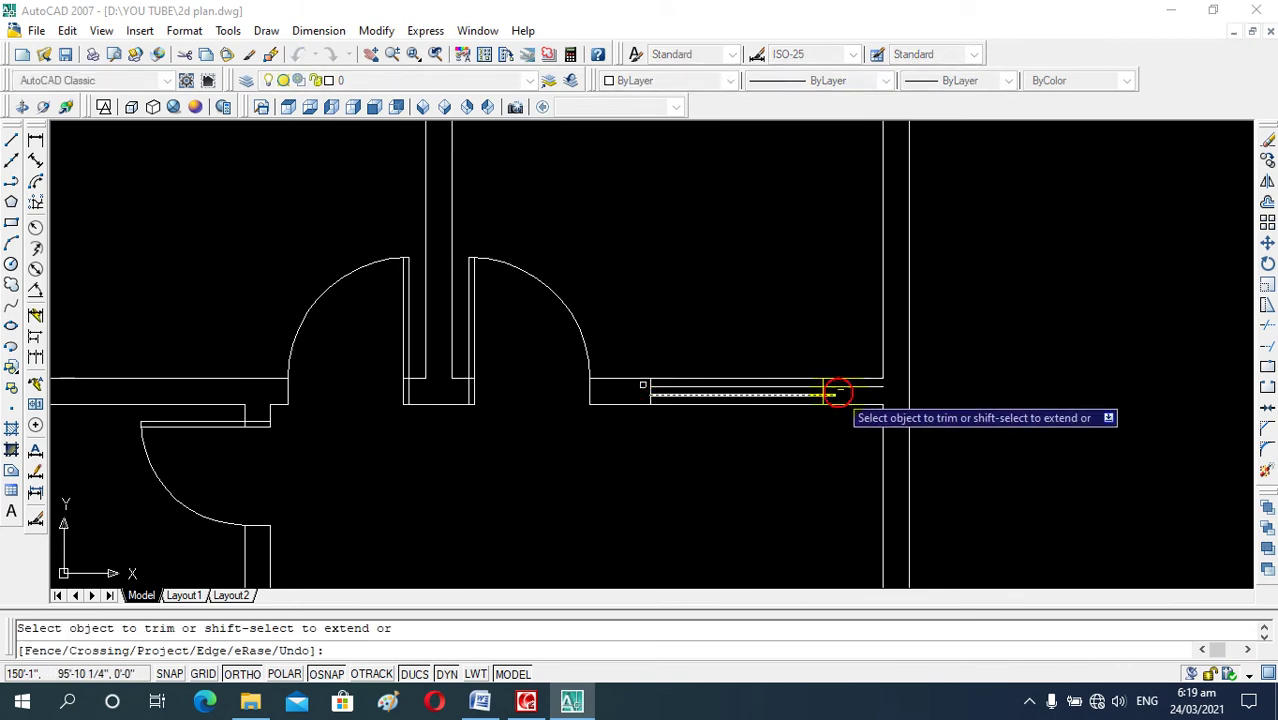
{"action": "key", "text": "Escape"}
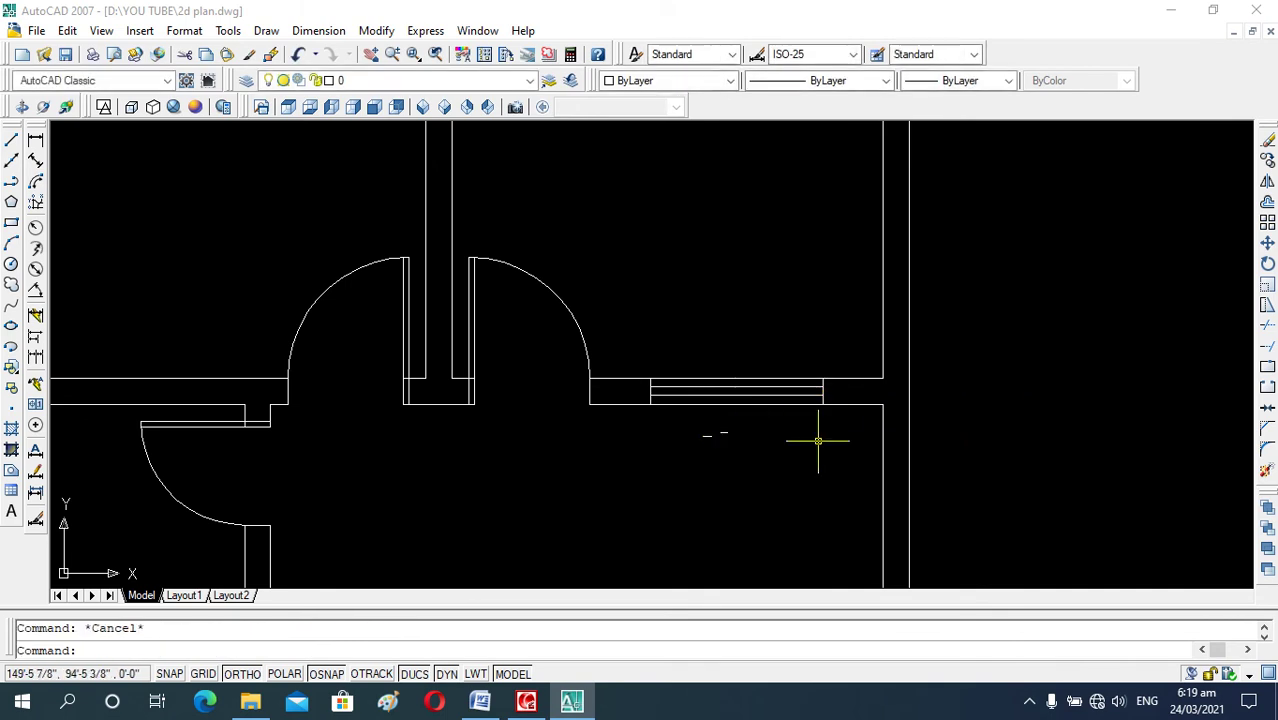
{"action": "scroll", "coordinate": [817, 441], "scroll_direction": "down", "scroll_amount": 2}
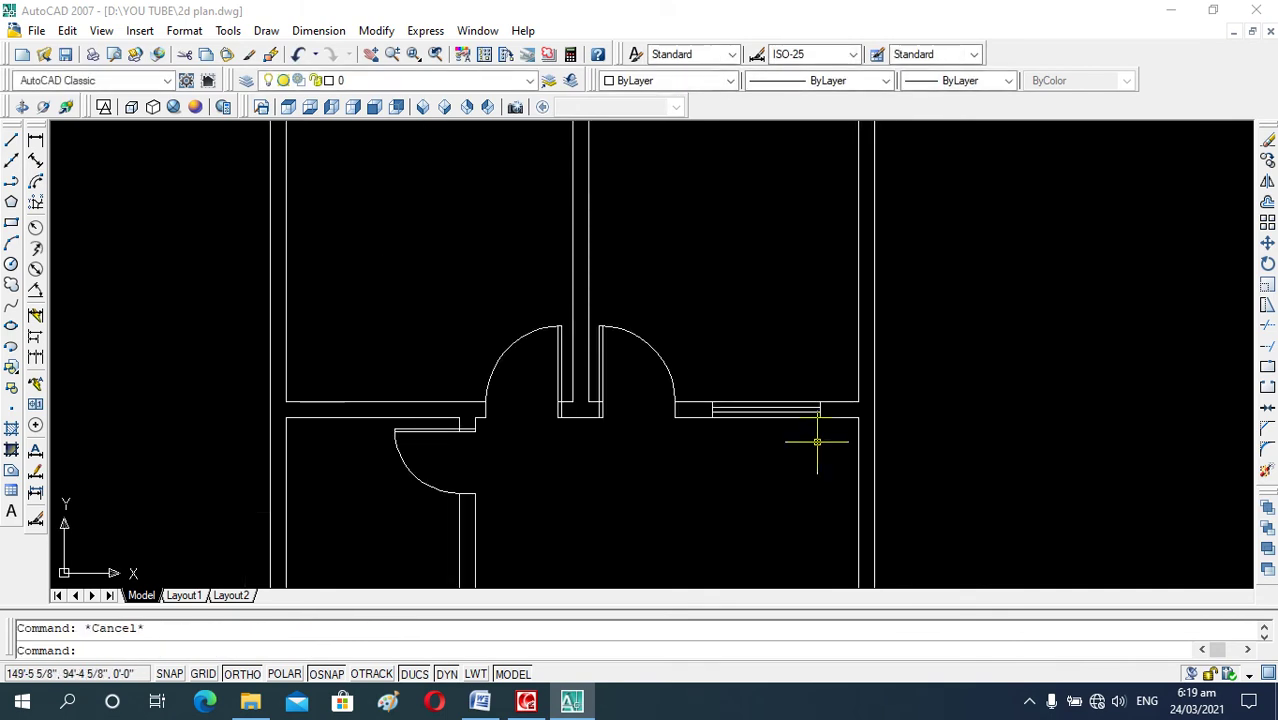
{"action": "scroll", "coordinate": [690, 355], "scroll_direction": "down", "scroll_amount": 2}
{"action": "scroll", "coordinate": [707, 357], "scroll_direction": "down", "scroll_amount": 3}
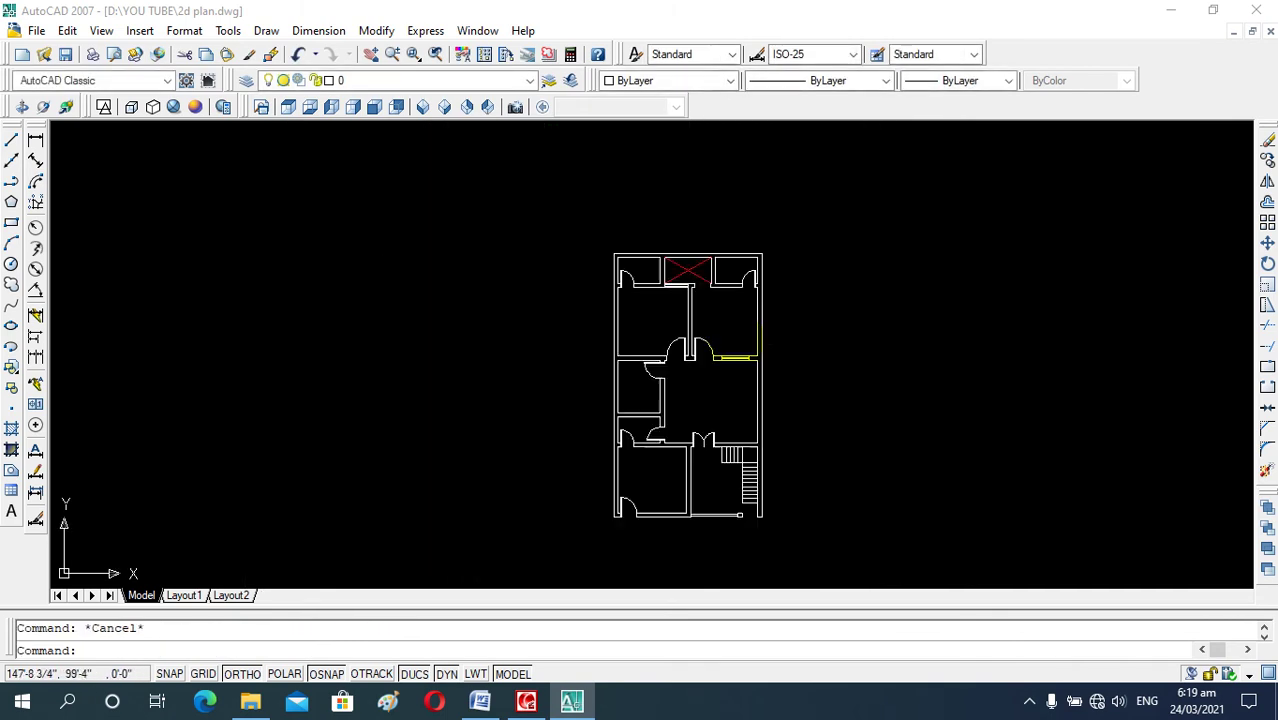
{"action": "scroll", "coordinate": [663, 380], "scroll_direction": "up", "scroll_amount": 4}
{"action": "scroll", "coordinate": [663, 380], "scroll_direction": "up", "scroll_amount": 2}
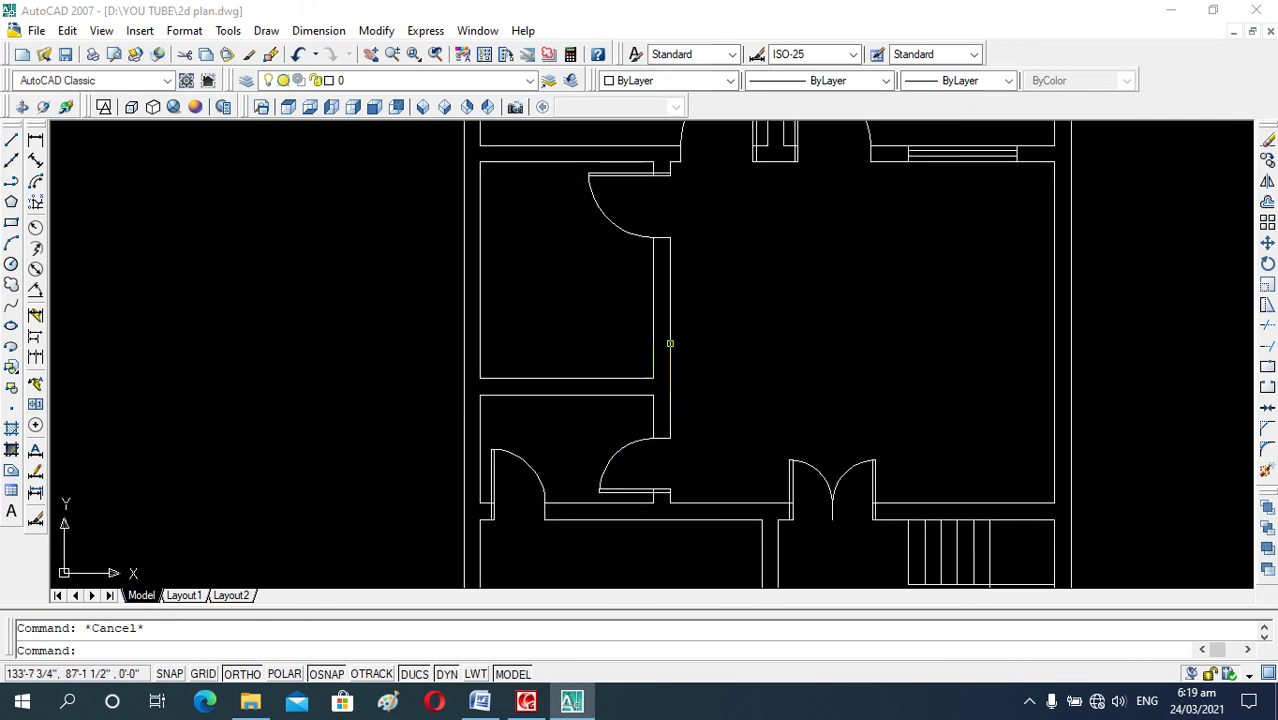
{"action": "scroll", "coordinate": [674, 318], "scroll_direction": "down", "scroll_amount": 3}
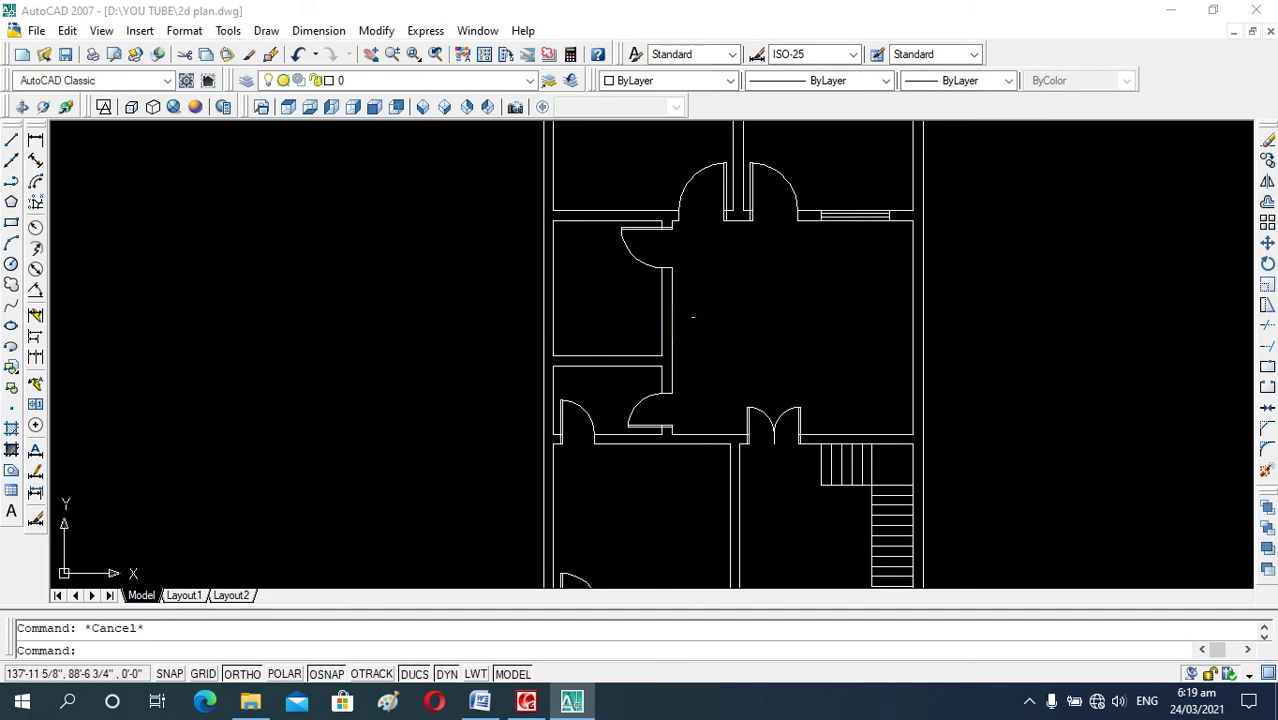
{"action": "scroll", "coordinate": [716, 313], "scroll_direction": "up", "scroll_amount": 2}
{"action": "scroll", "coordinate": [740, 340], "scroll_direction": "up", "scroll_amount": 2}
{"action": "scroll", "coordinate": [700, 350], "scroll_direction": "up", "scroll_amount": 2}
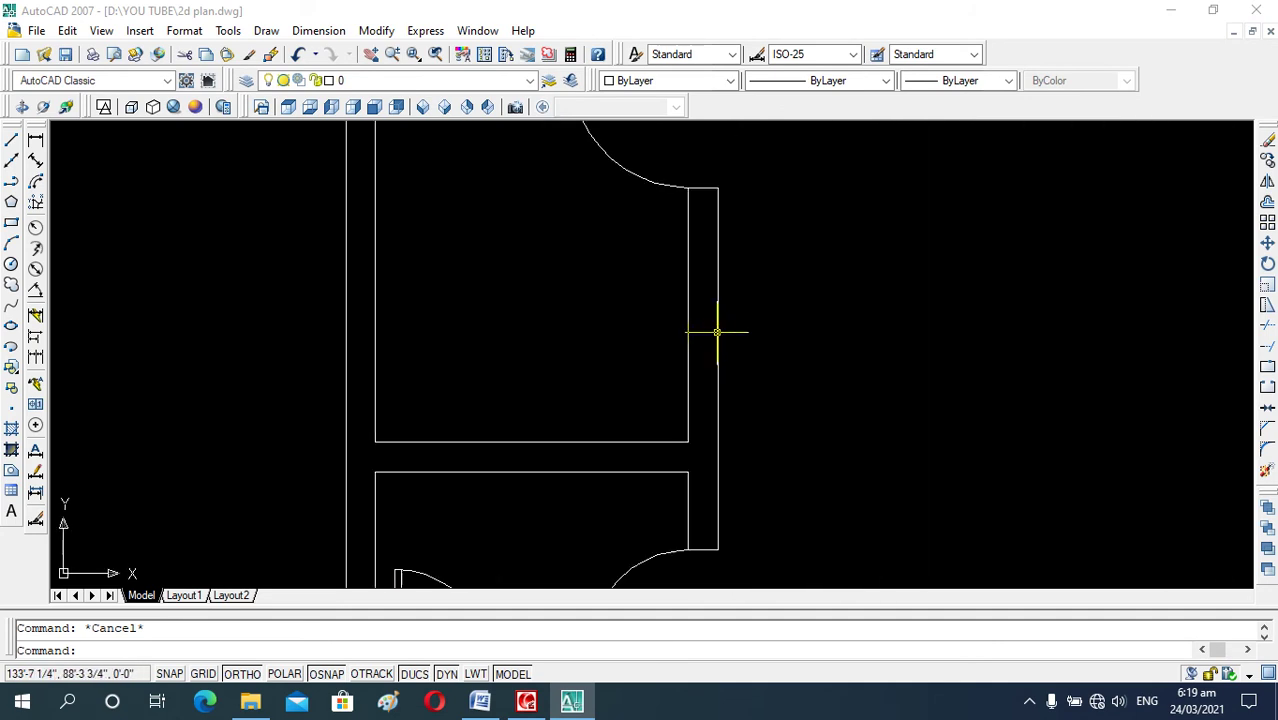
{"action": "scroll", "coordinate": [674, 361], "scroll_direction": "down", "scroll_amount": 4}
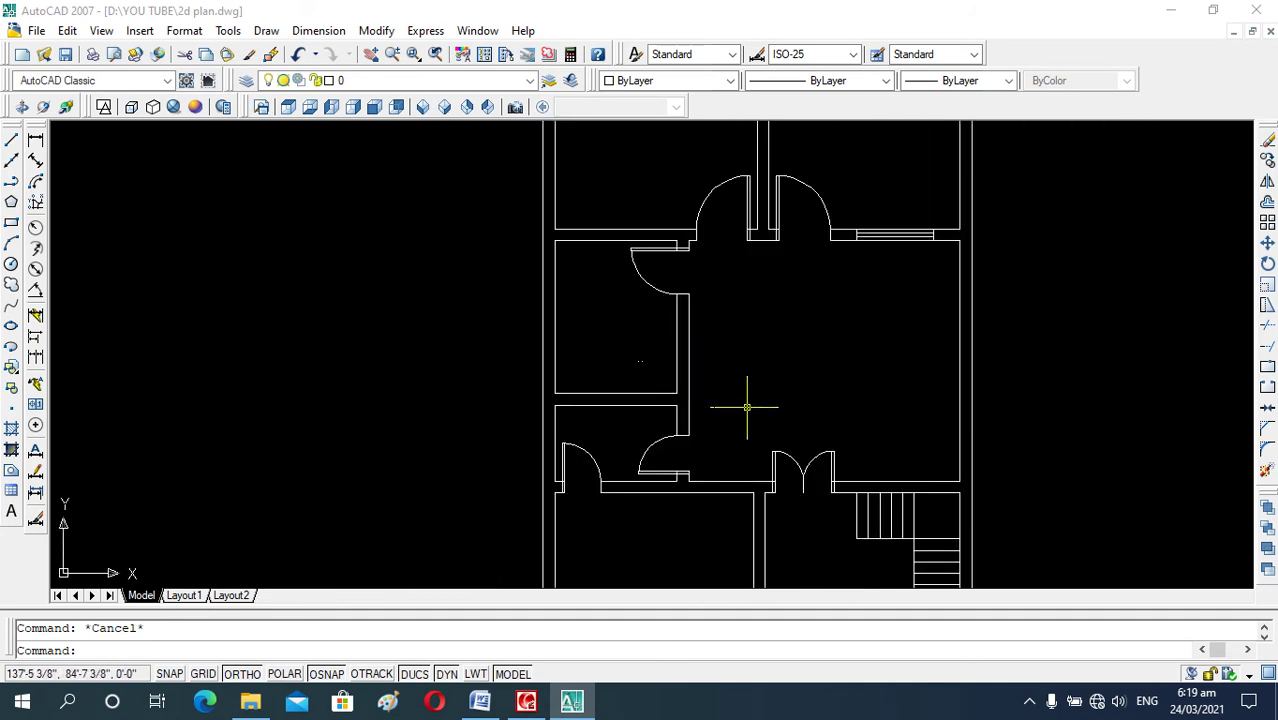
{"action": "scroll", "coordinate": [684, 352], "scroll_direction": "down", "scroll_amount": 4}
{"action": "scroll", "coordinate": [740, 400], "scroll_direction": "up", "scroll_amount": 3}
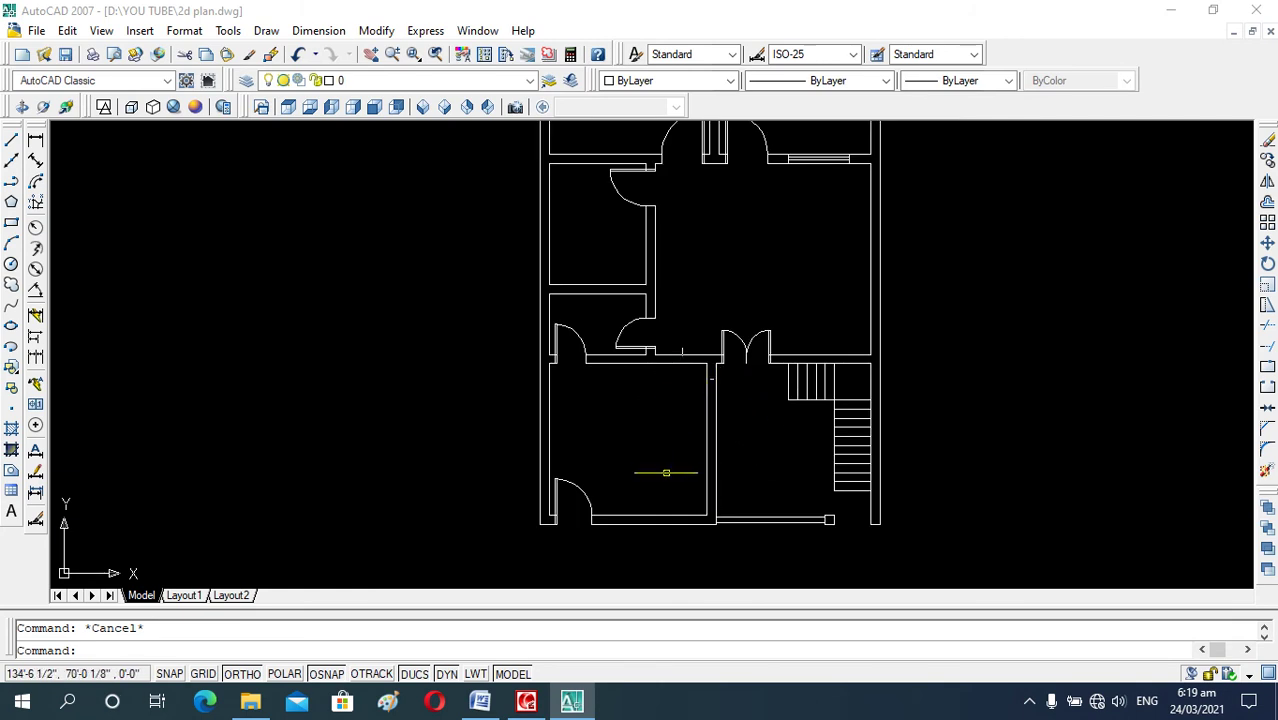
{"action": "scroll", "coordinate": [660, 250], "scroll_direction": "up", "scroll_amount": 2}
{"action": "scroll", "coordinate": [650, 206], "scroll_direction": "up", "scroll_amount": 2}
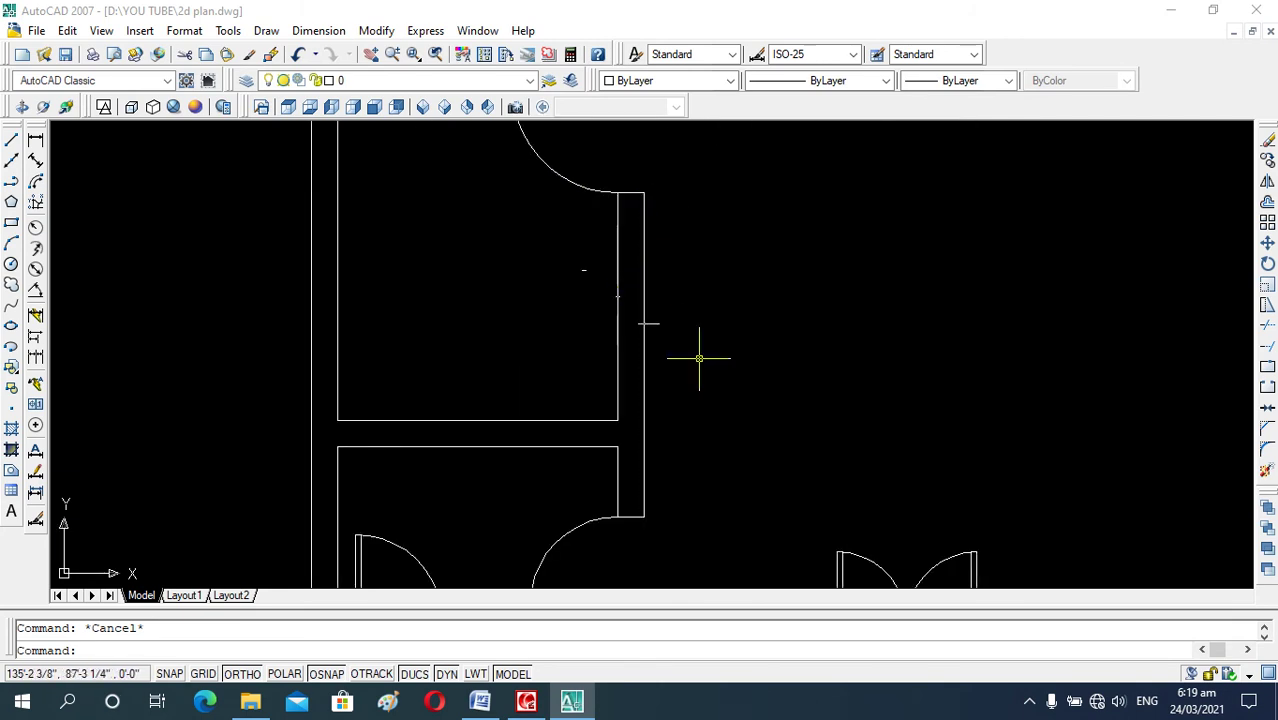
Draw a short line across the vertical corridor wall.
{"action": "key", "text": "Return"}
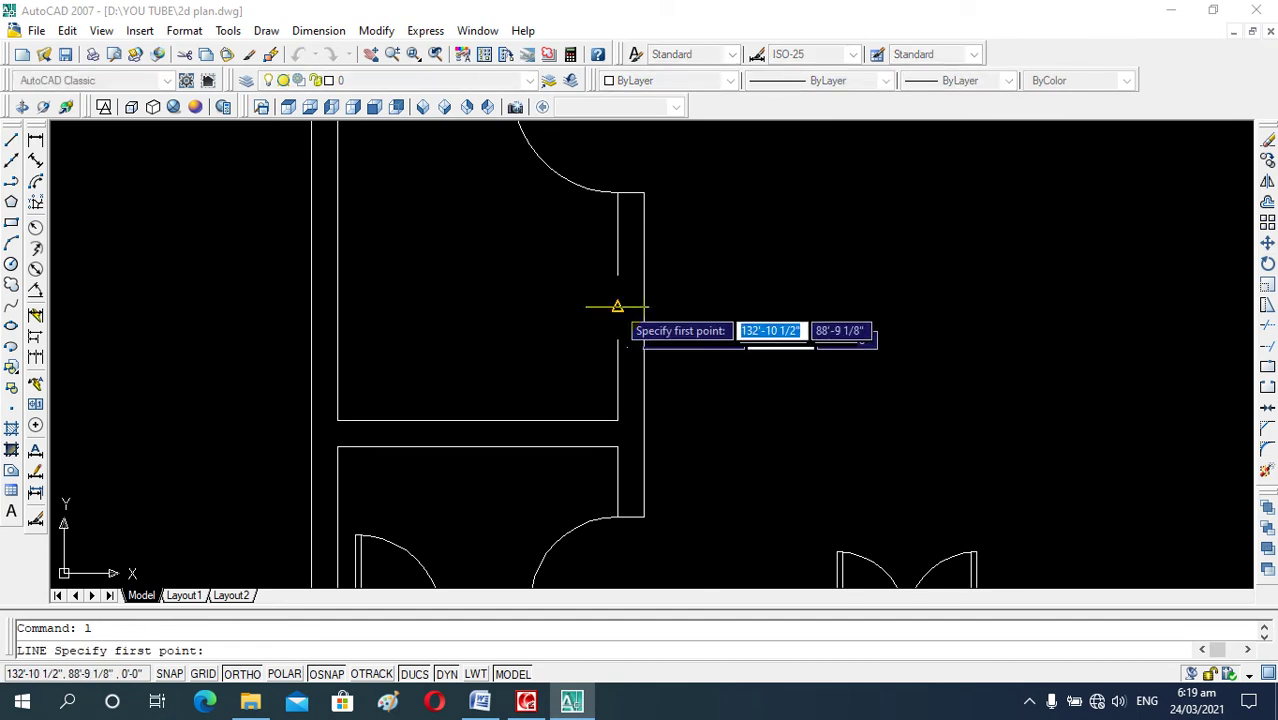
{"action": "left_click", "coordinate": [617, 306]}
{"action": "left_click", "coordinate": [644, 306]}
{"action": "key", "text": "Escape"}
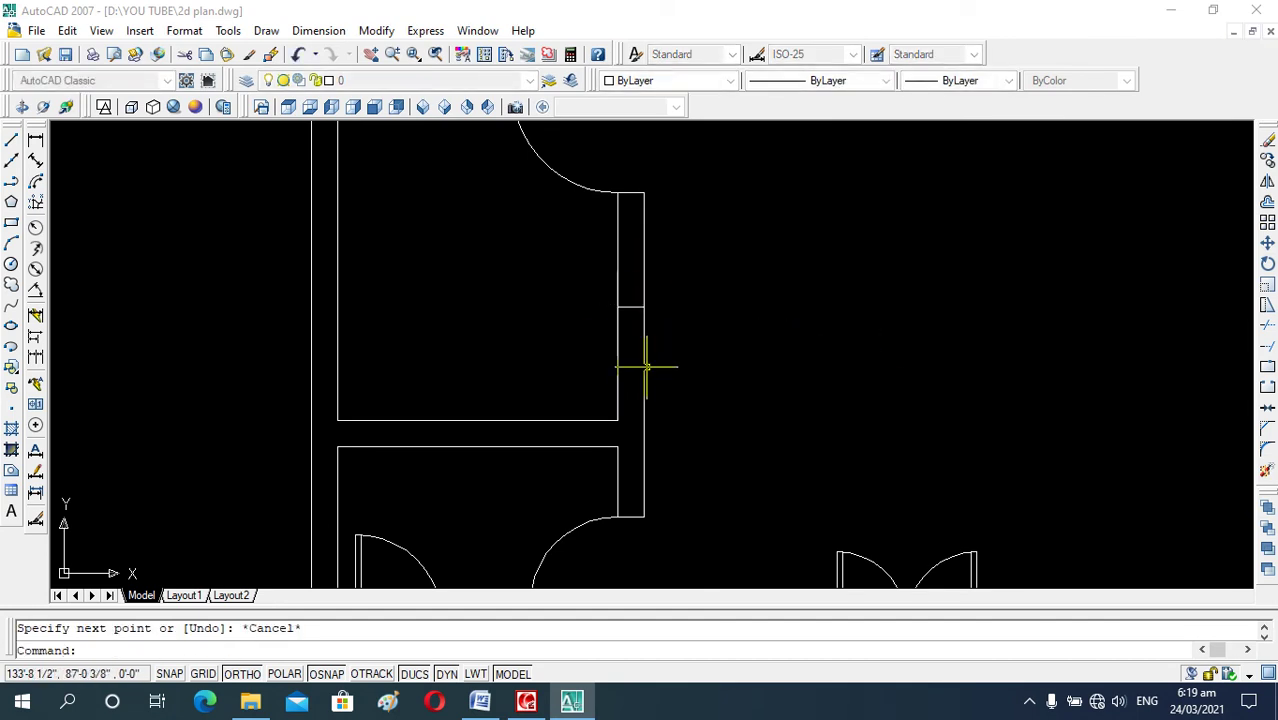
Offset the short line 2 above and below as jambs, then delete the original.
{"action": "type", "text": "o"}
{"action": "key", "text": "Return"}
{"action": "type", "text": "2"}
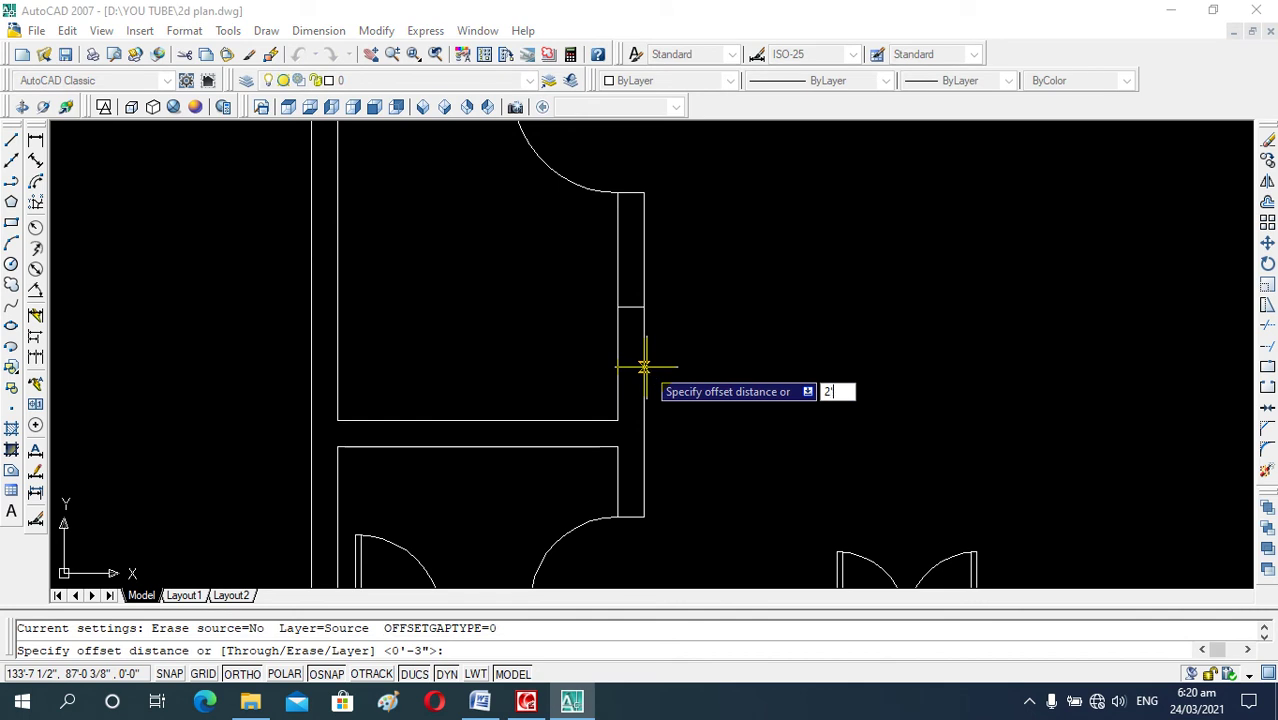
{"action": "key", "text": "Return"}
{"action": "left_click", "coordinate": [633, 306]}
{"action": "left_click", "coordinate": [636, 253]}
{"action": "left_click", "coordinate": [630, 306]}
{"action": "left_click", "coordinate": [617, 416]}
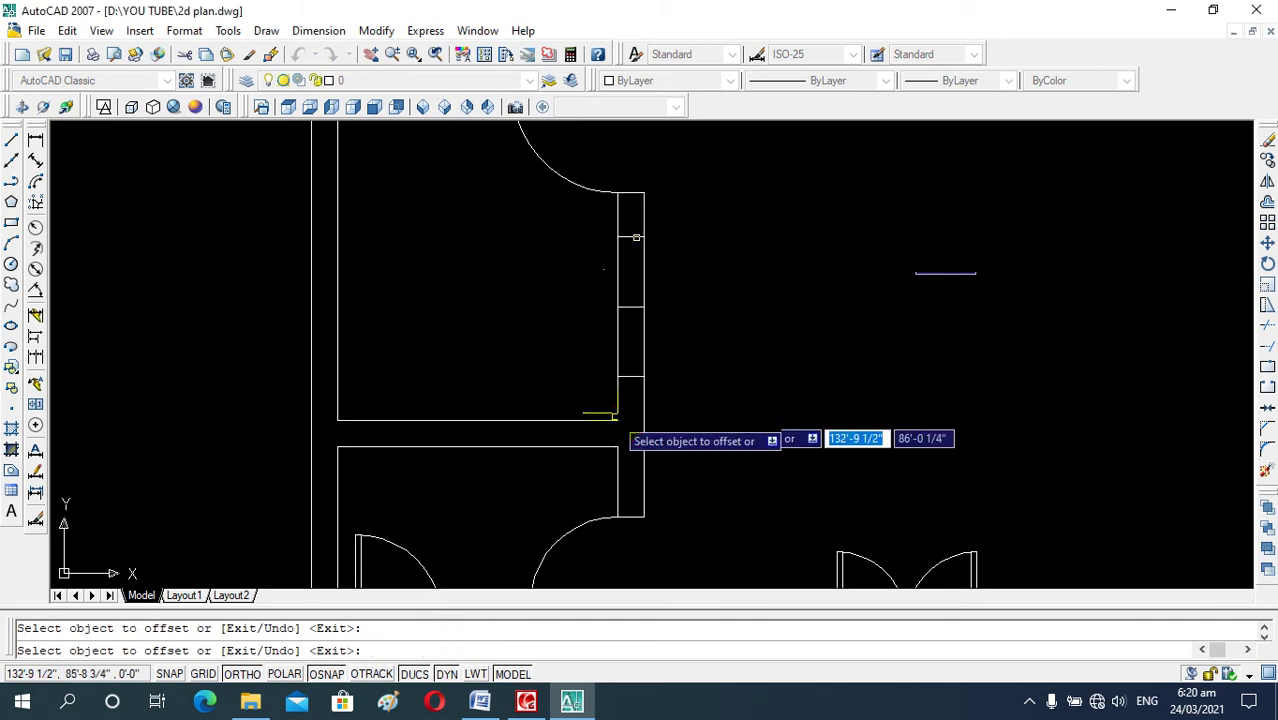
{"action": "key", "text": "Escape"}
{"action": "left_click", "coordinate": [632, 306]}
{"action": "key", "text": "Delete"}
Offset the inner wall line 3 twice to form two glazing lines.
{"action": "type", "text": "o"}
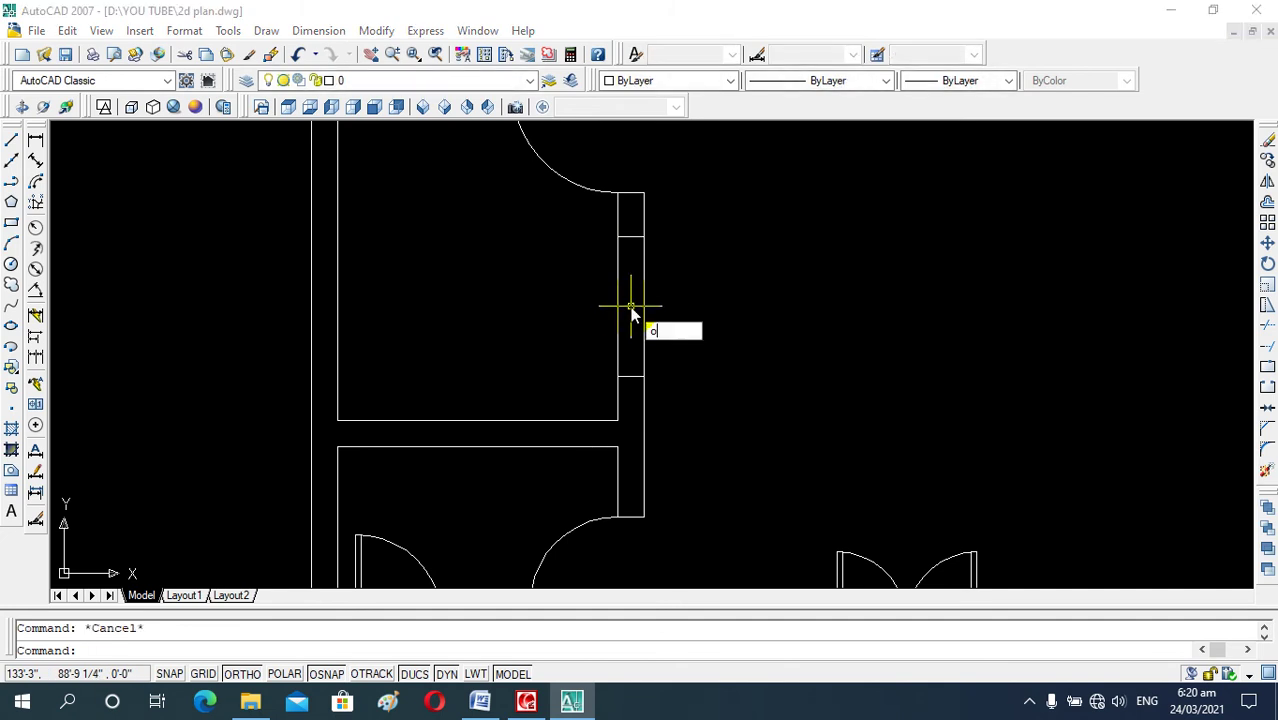
{"action": "key", "text": "Return"}
{"action": "type", "text": "3"}
{"action": "key", "text": "Return"}
{"action": "left_click", "coordinate": [618, 303]}
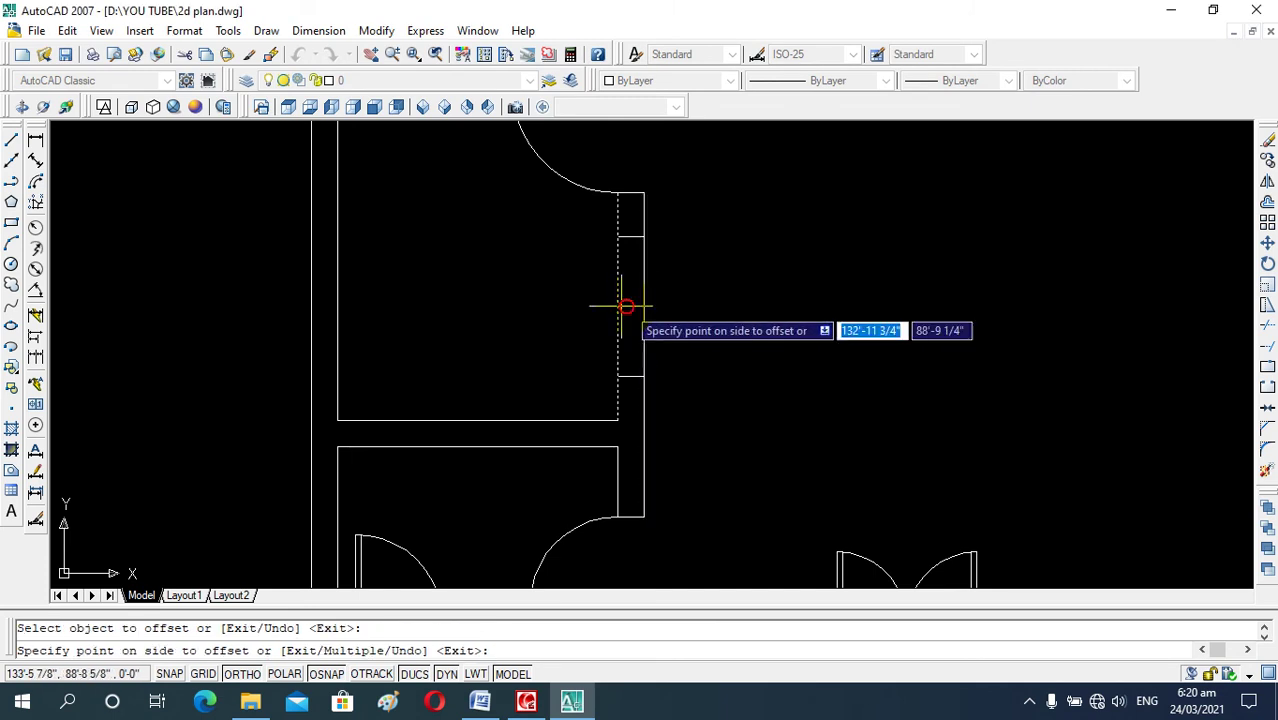
{"action": "left_click", "coordinate": [626, 305]}
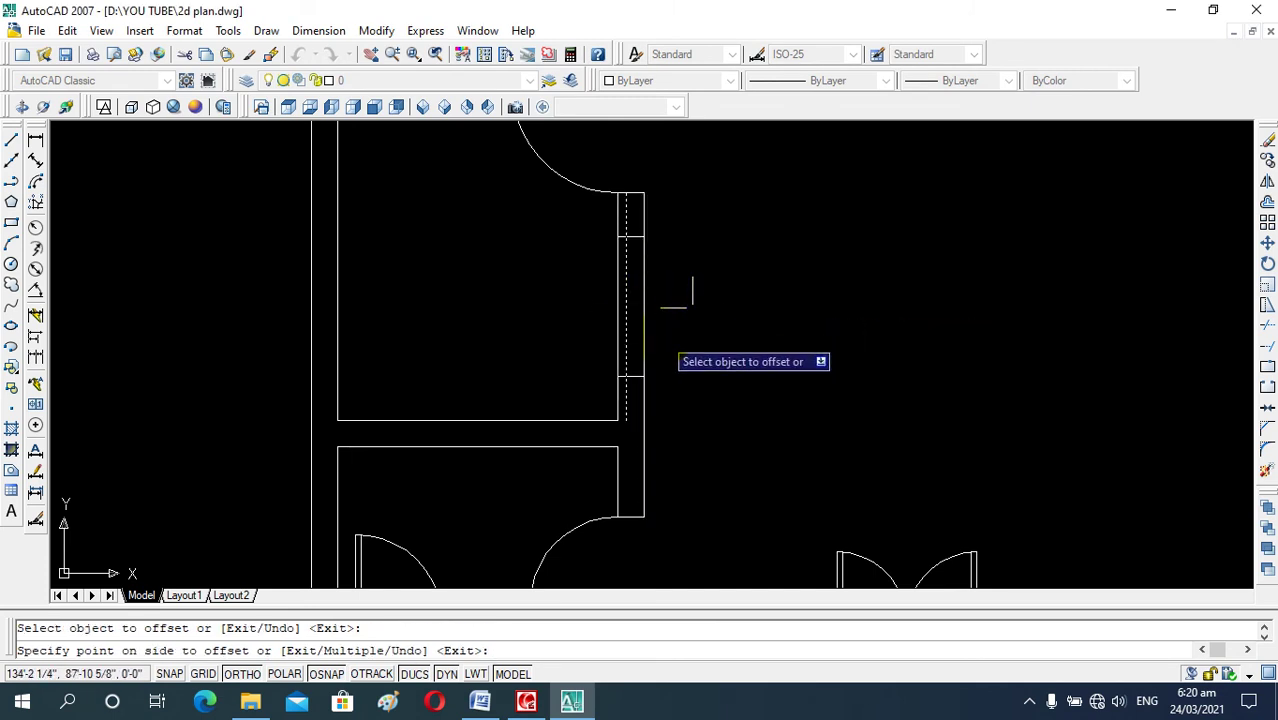
{"action": "left_click", "coordinate": [692, 307]}
{"action": "key", "text": "Escape"}
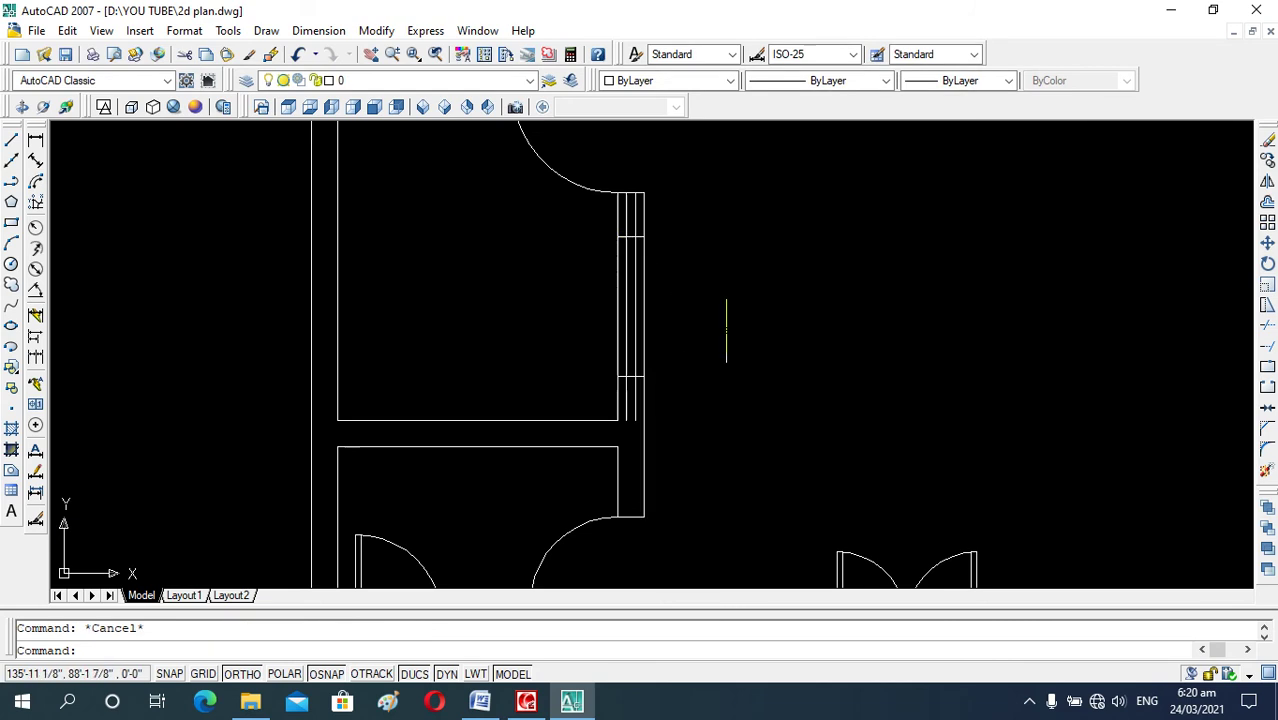
Trim the glazing line overhangs above the window.
{"action": "type", "text": "tr"}
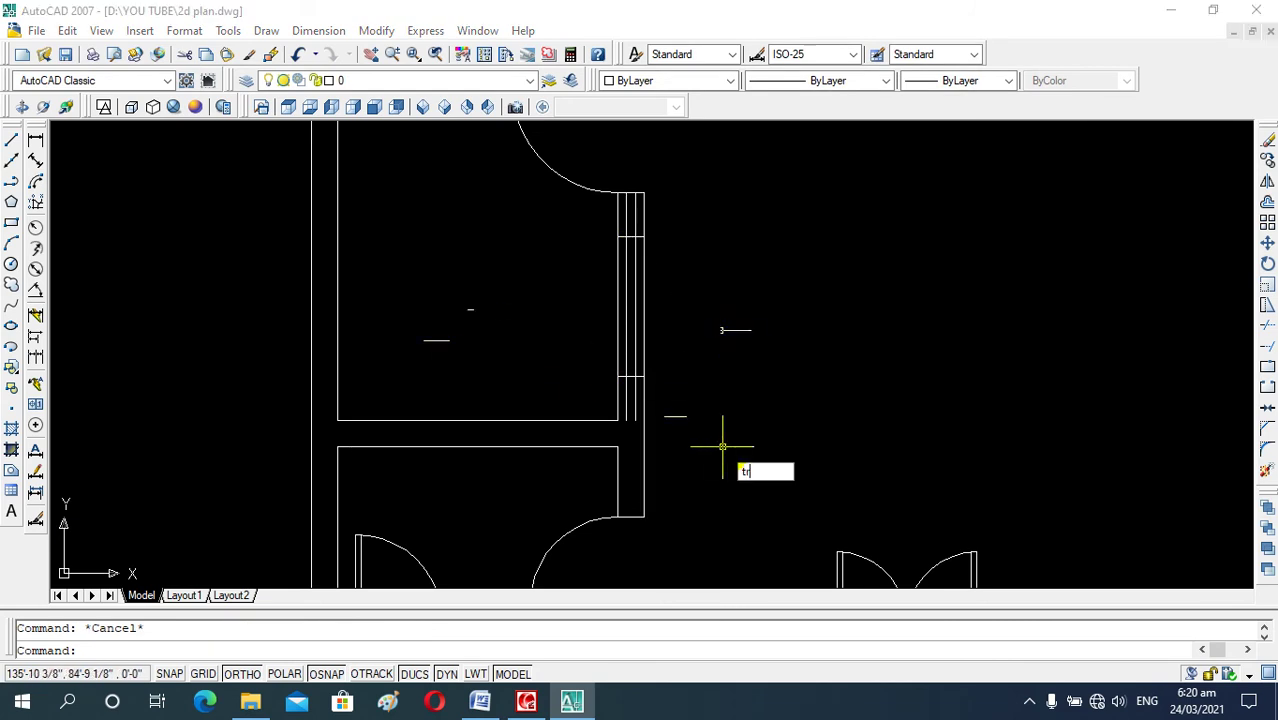
{"action": "key", "text": "Return"}
{"action": "key", "text": "Return"}
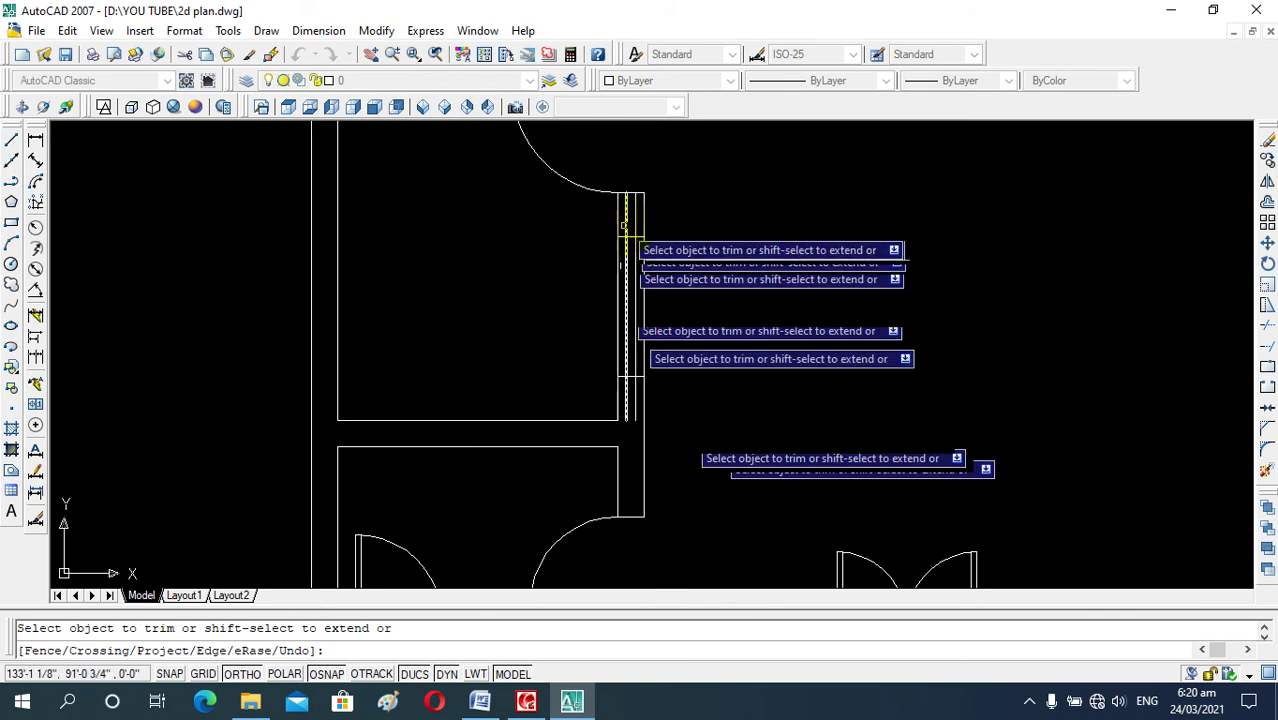
{"action": "left_click", "coordinate": [622, 225]}
{"action": "left_click", "coordinate": [628, 222]}
Trim the remaining glazing lines below the previous window.
{"action": "left_click", "coordinate": [637, 392]}
{"action": "key", "text": "Escape"}
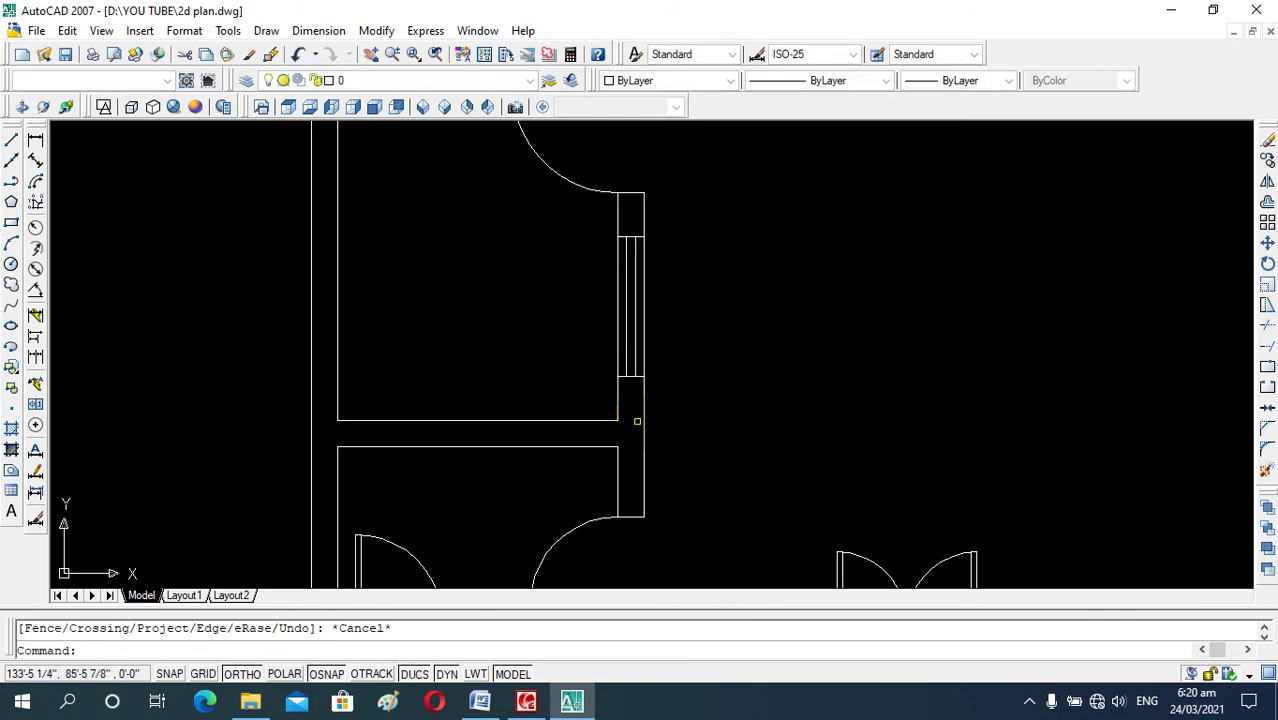
{"action": "scroll", "coordinate": [703, 303], "scroll_direction": "down", "scroll_amount": 3}
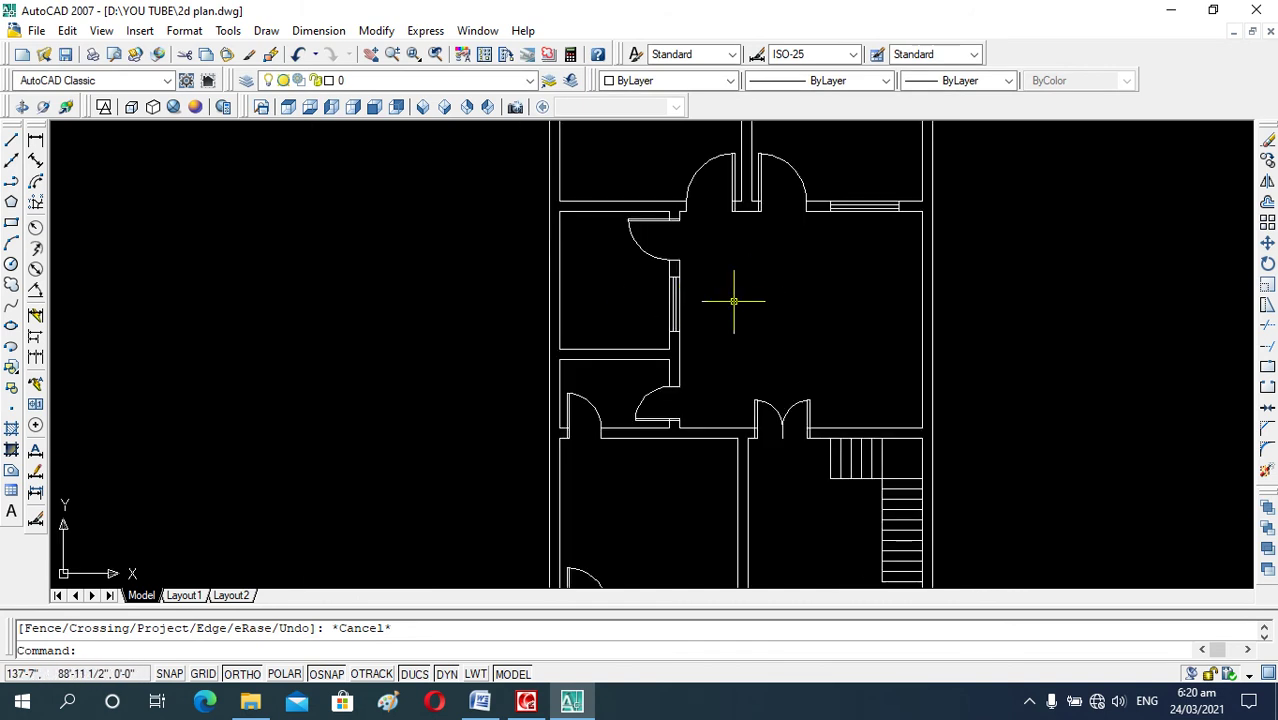
{"action": "scroll", "coordinate": [685, 457], "scroll_direction": "down", "scroll_amount": 1}
{"action": "scroll", "coordinate": [705, 312], "scroll_direction": "up", "scroll_amount": 2}
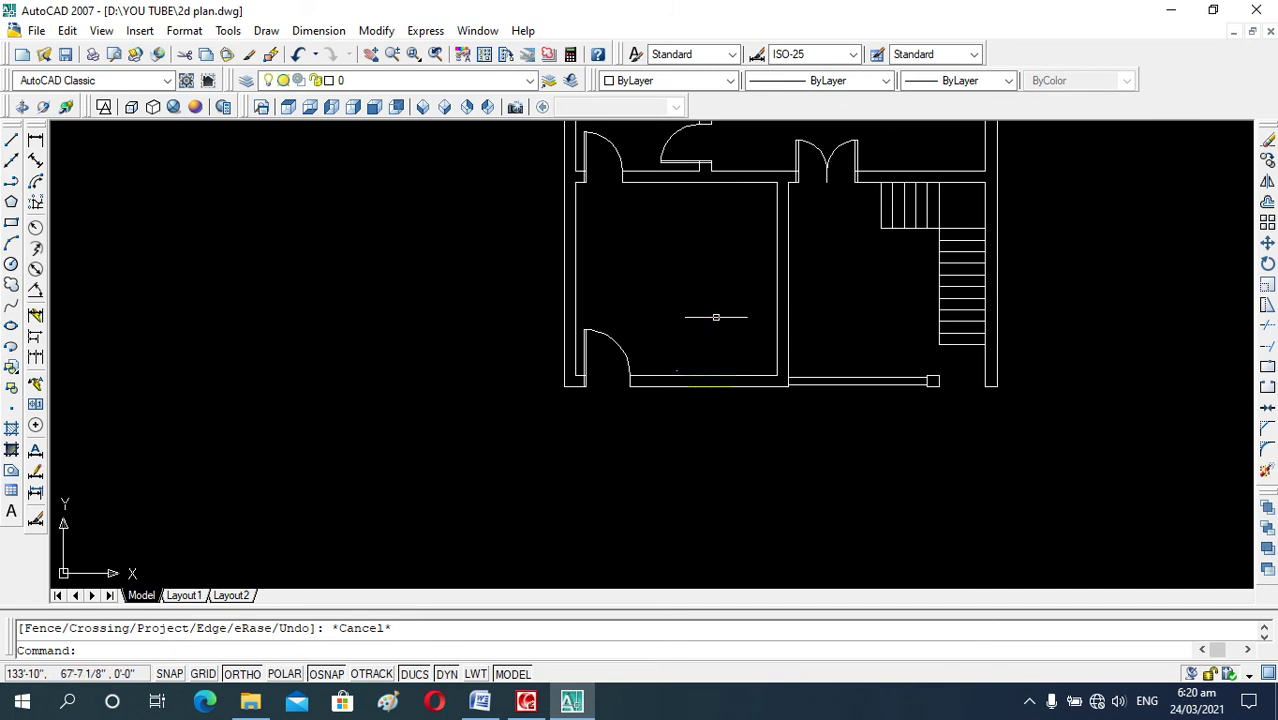
{"action": "scroll", "coordinate": [712, 405], "scroll_direction": "up", "scroll_amount": 2}
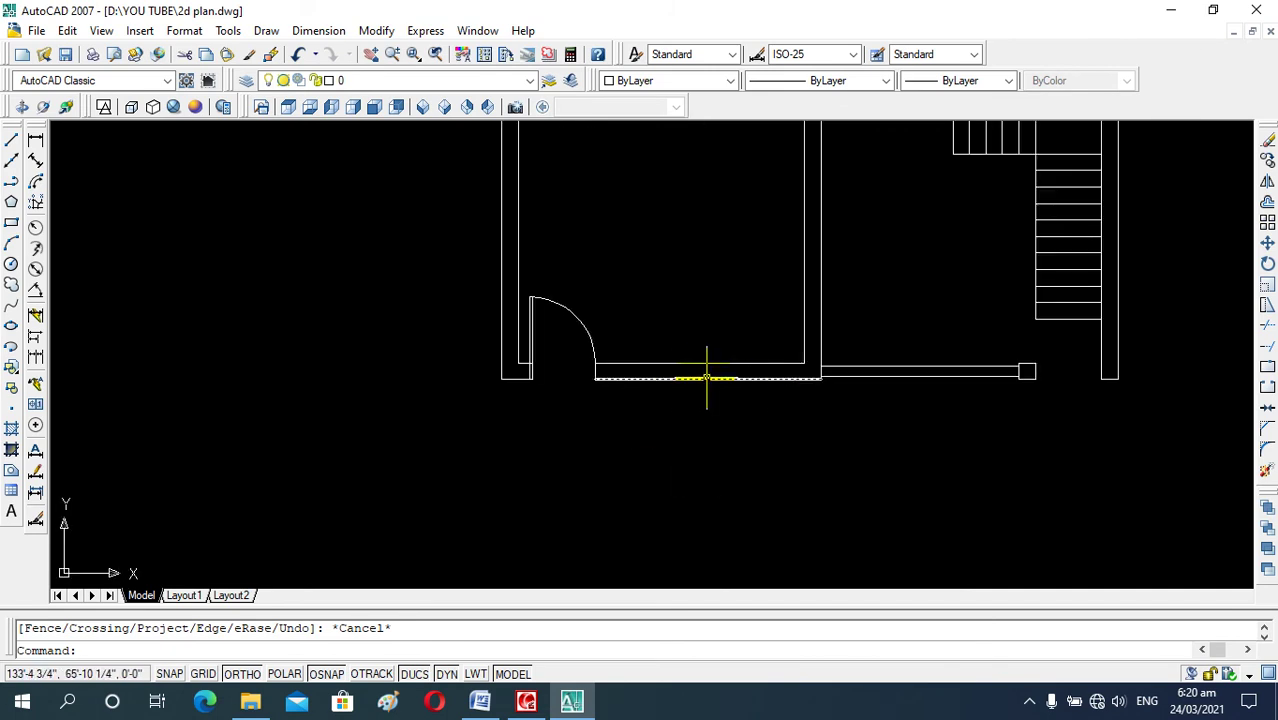
{"action": "scroll", "coordinate": [706, 378], "scroll_direction": "up", "scroll_amount": 3}
Draw a short vertical line at the bottom wall's midpoint.
{"action": "type", "text": "l"}
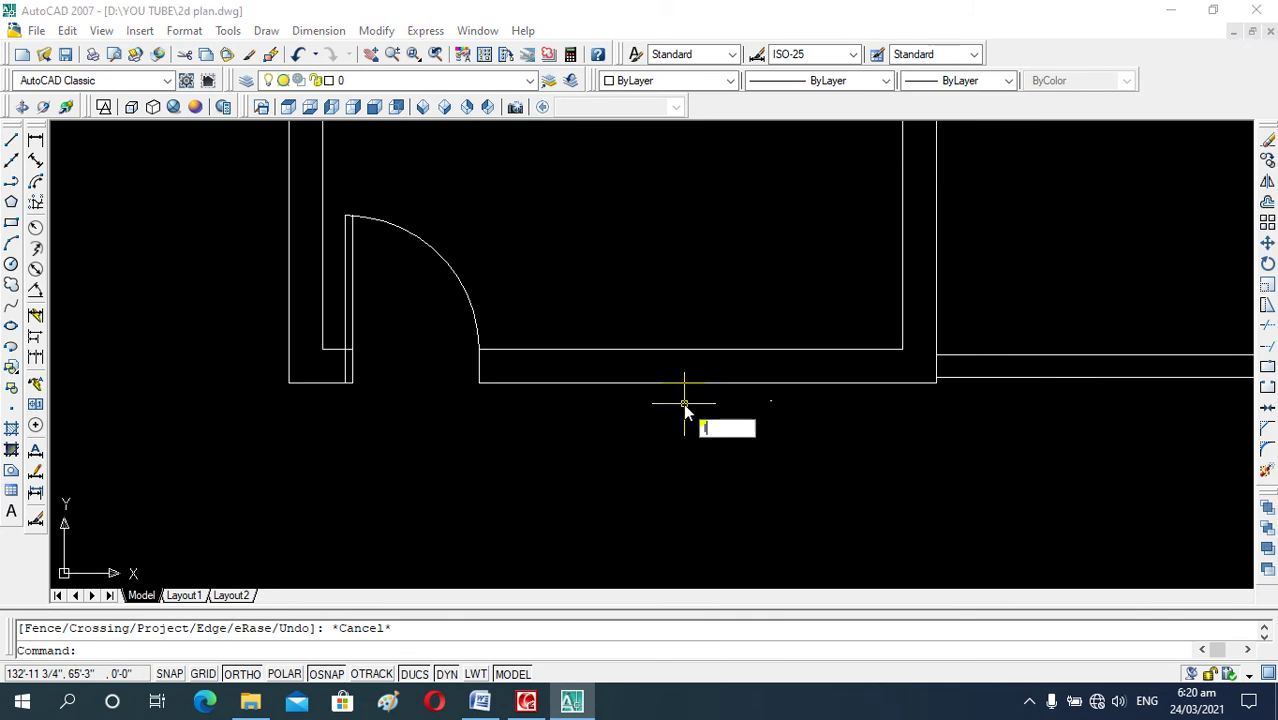
{"action": "key", "text": "Return"}
{"action": "left_click", "coordinate": [690, 349]}
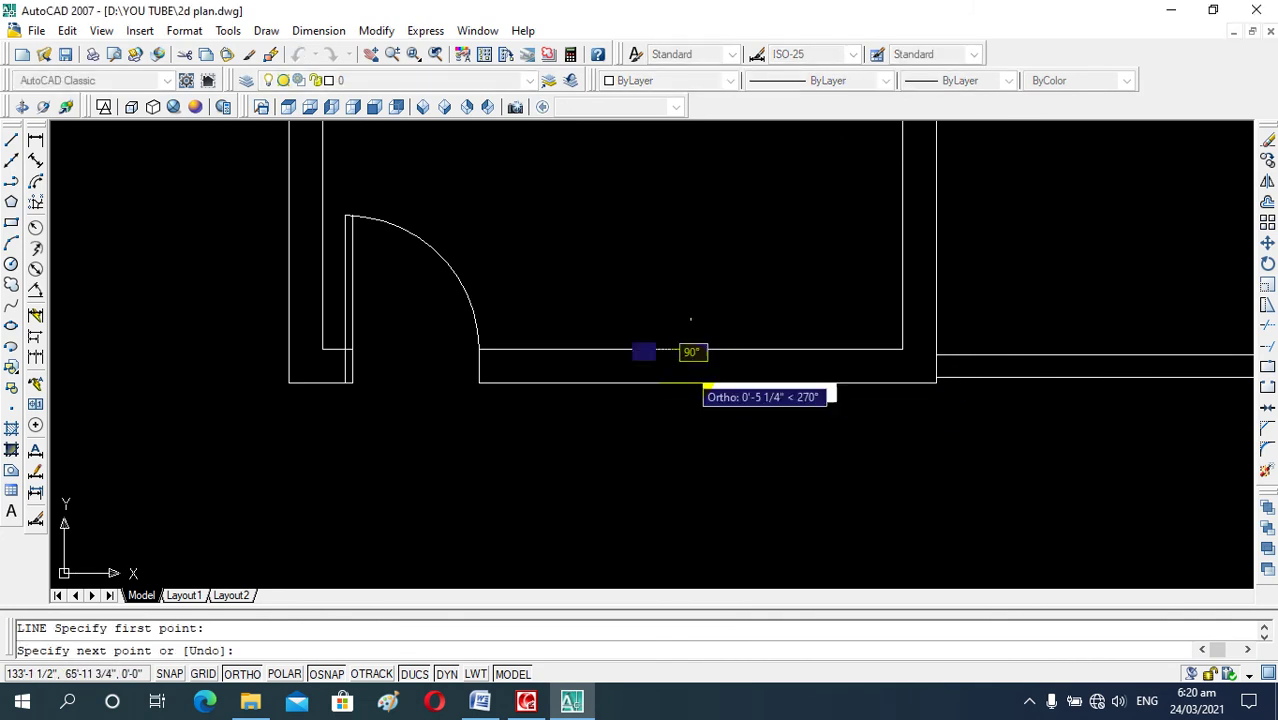
{"action": "left_click", "coordinate": [690, 382]}
{"action": "key", "text": "Escape"}
Offset the line 3' to each side for jambs and delete the middle line.
{"action": "type", "text": "o"}
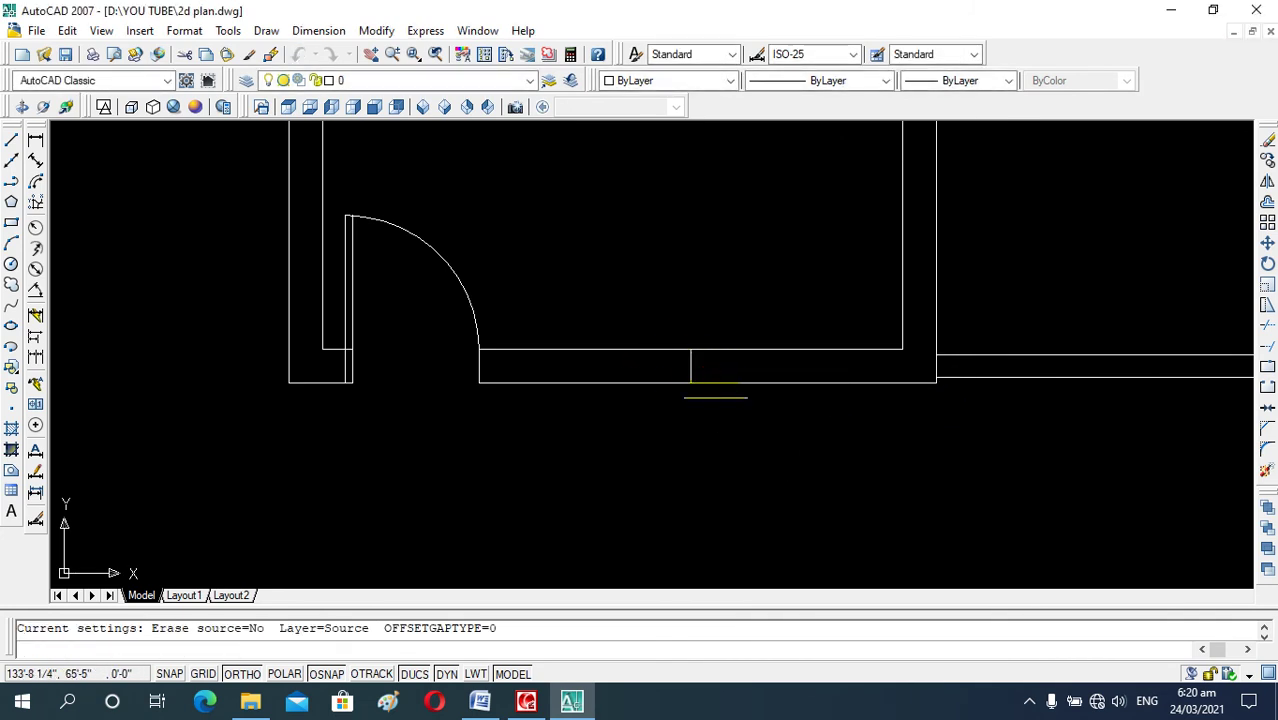
{"action": "key", "text": "Return"}
{"action": "type", "text": "3'"}
{"action": "key", "text": "Return"}
{"action": "left_click", "coordinate": [688, 356]}
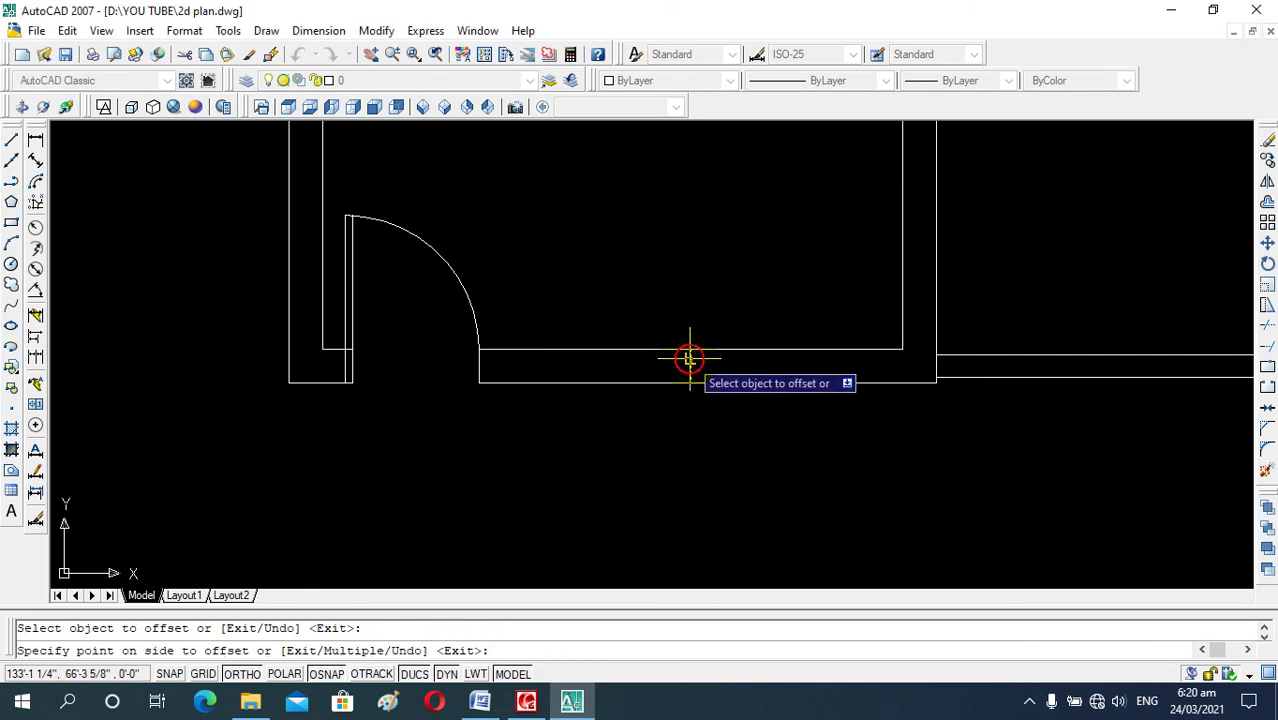
{"action": "left_click", "coordinate": [622, 368]}
{"action": "left_click", "coordinate": [692, 372]}
{"action": "left_click", "coordinate": [927, 380]}
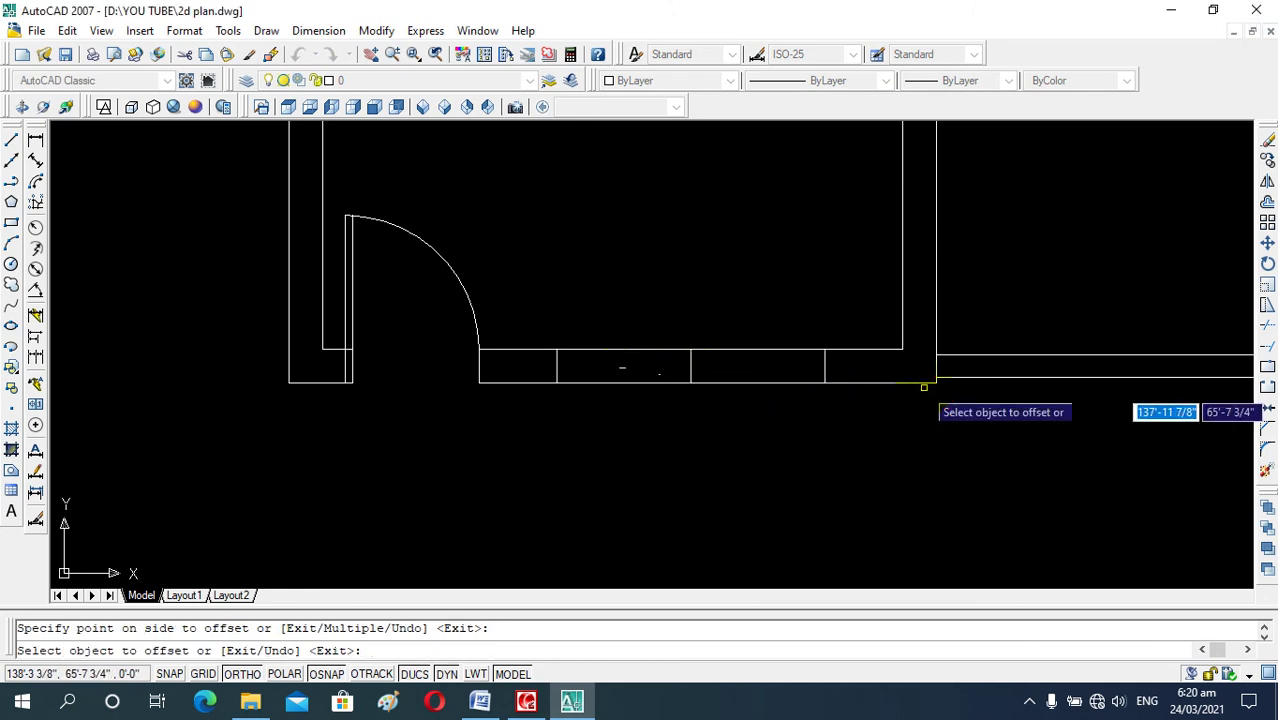
{"action": "key", "text": "Escape"}
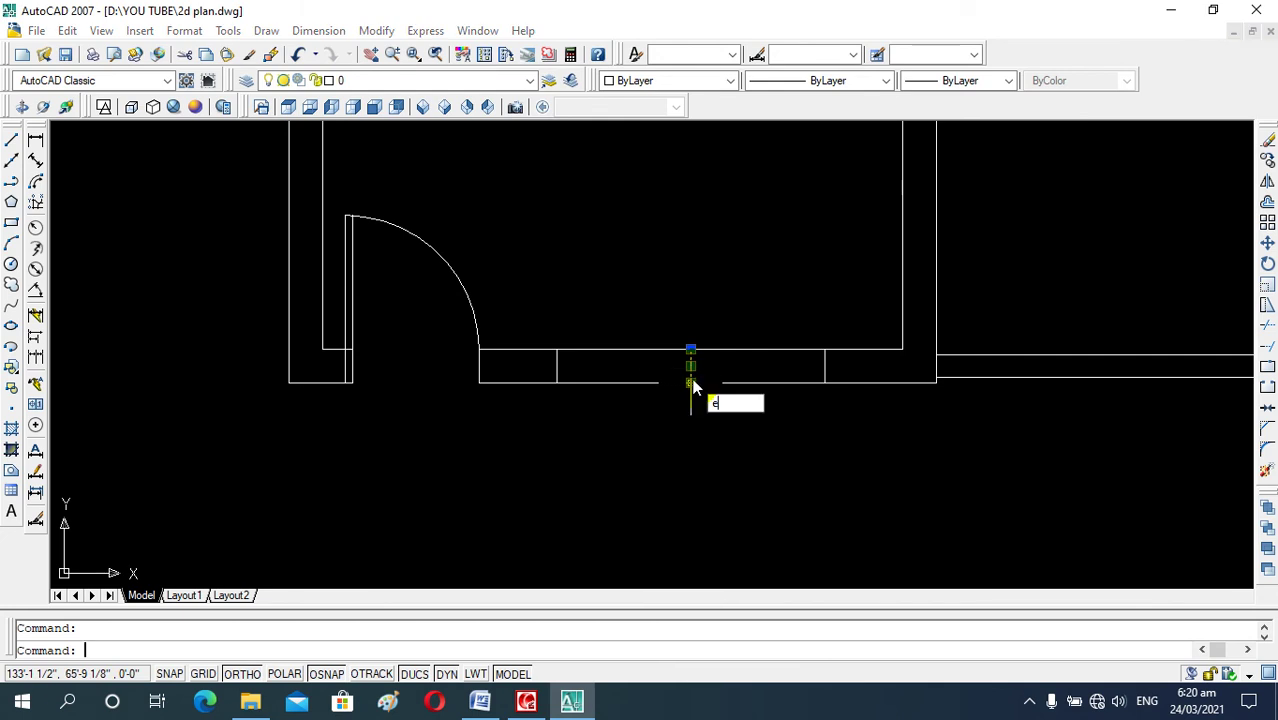
{"action": "key", "text": "Delete"}
Offset the inner wall line by 3 to add a glazing line.
{"action": "type", "text": "o"}
{"action": "key", "text": "Return"}
{"action": "type", "text": "3"}
{"action": "key", "text": "Return"}
{"action": "left_click", "coordinate": [687, 349]}
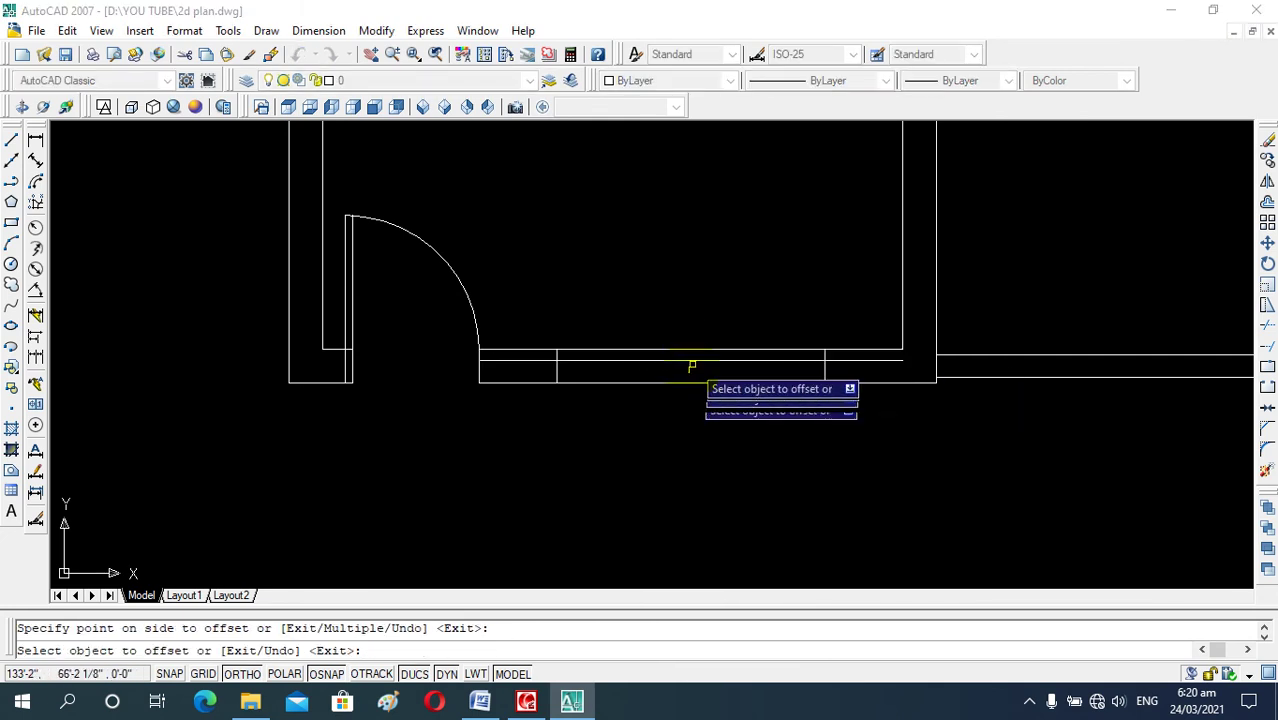
{"action": "left_click", "coordinate": [690, 417]}
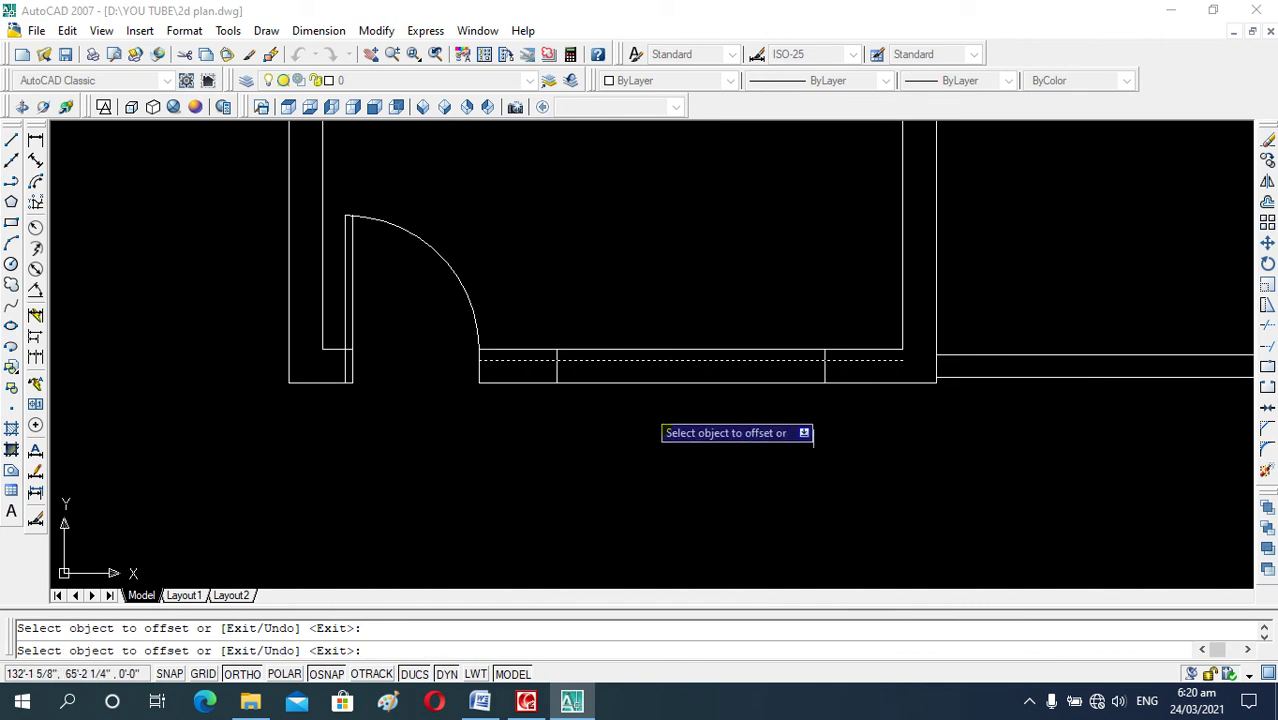
{"action": "key", "text": "Escape"}
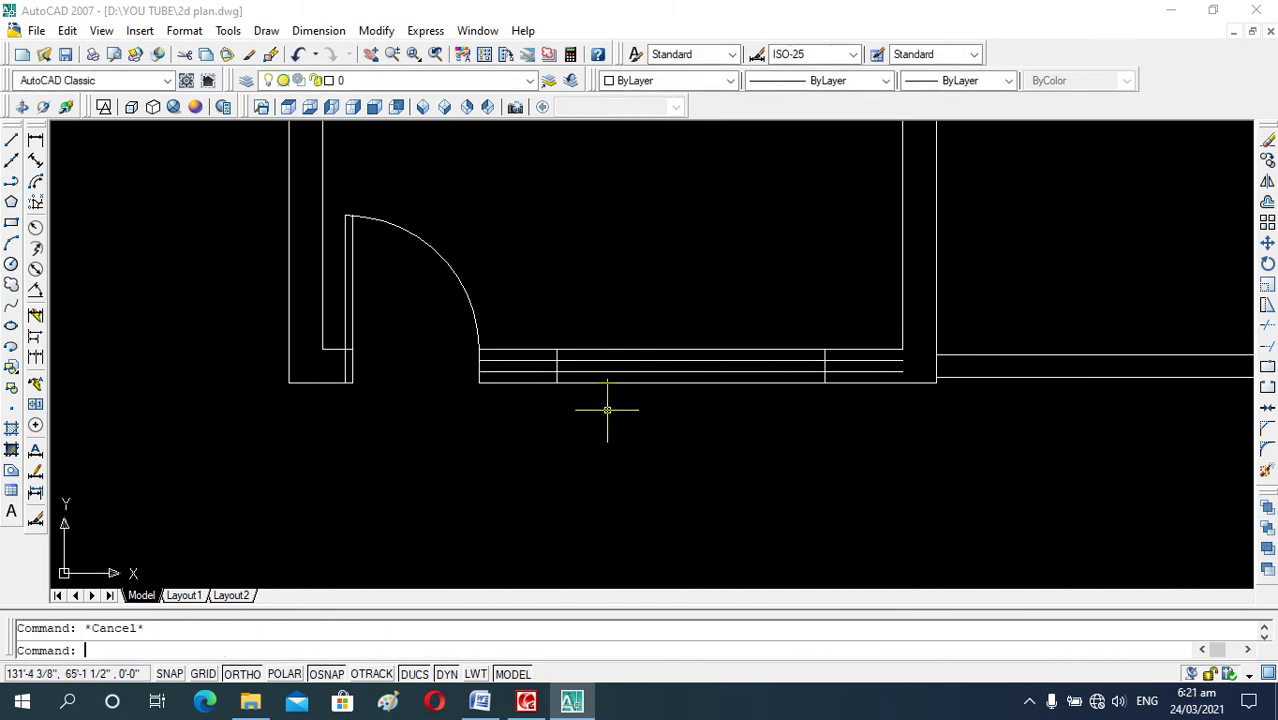
Trim the line stubs extending past both sides of the window.
{"action": "type", "text": "tr"}
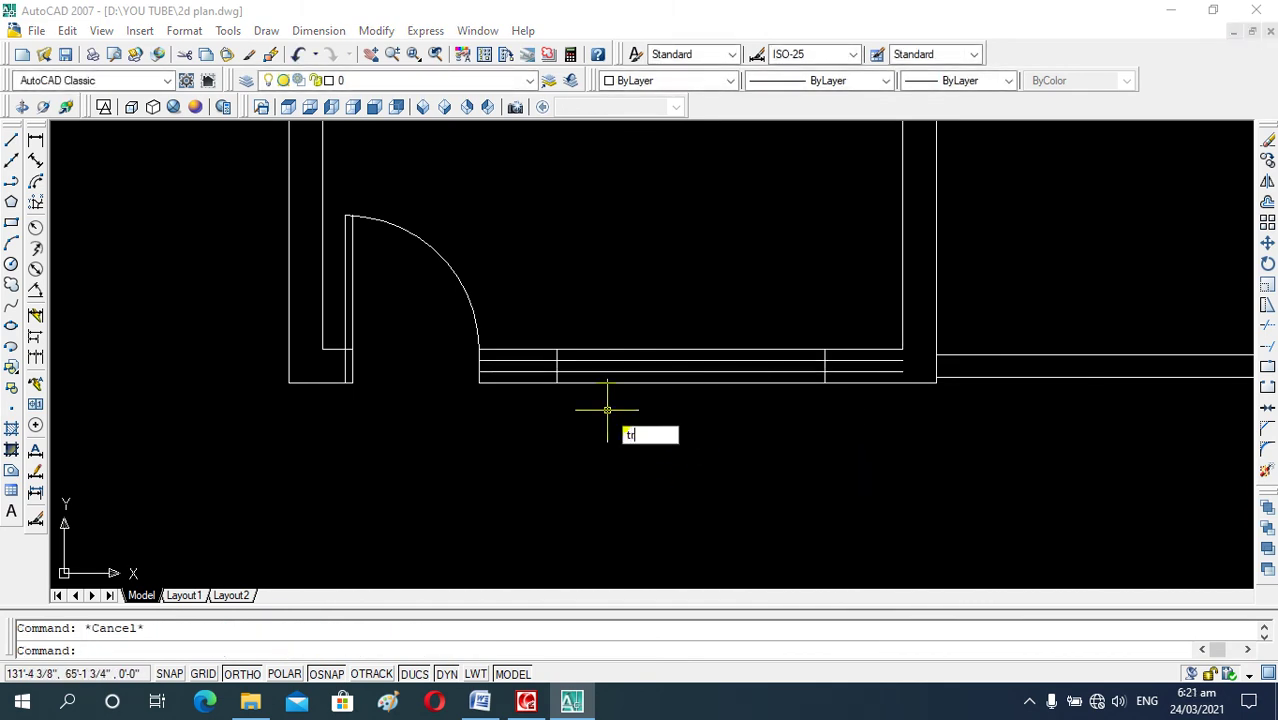
{"action": "key", "text": "Return"}
{"action": "key", "text": "Return"}
{"action": "left_click", "coordinate": [541, 369]}
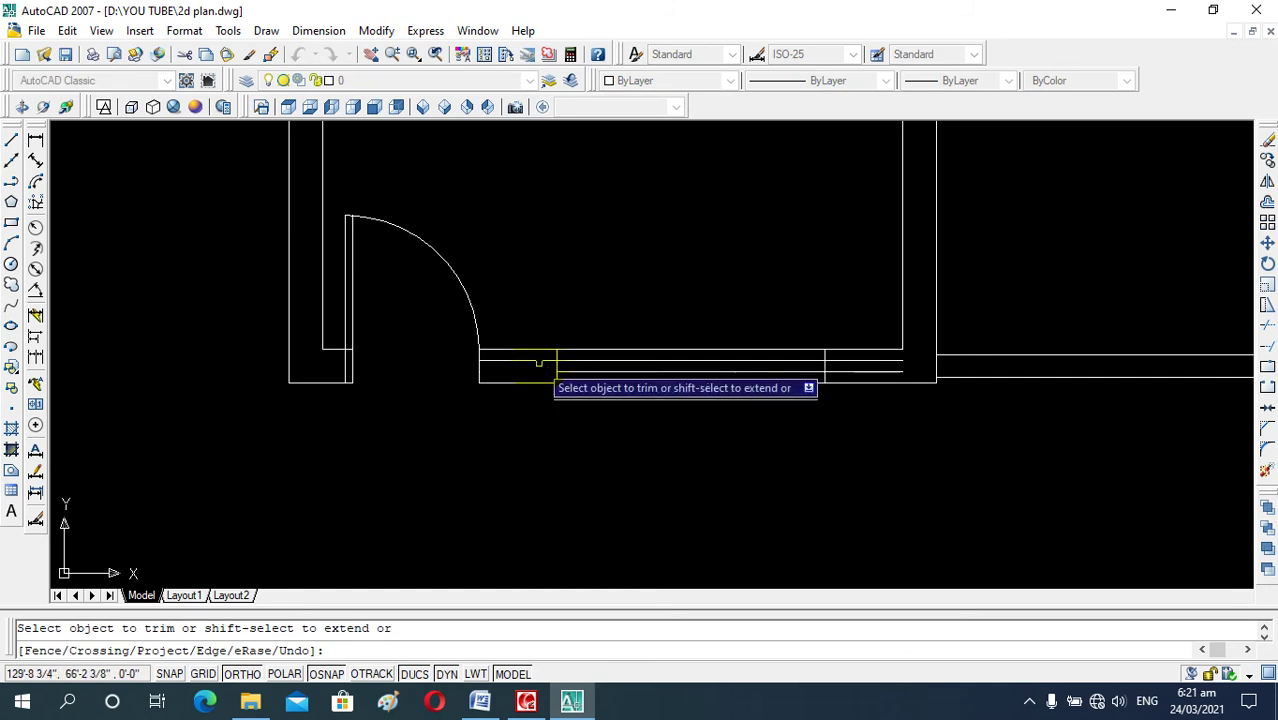
{"action": "left_click", "coordinate": [829, 361]}
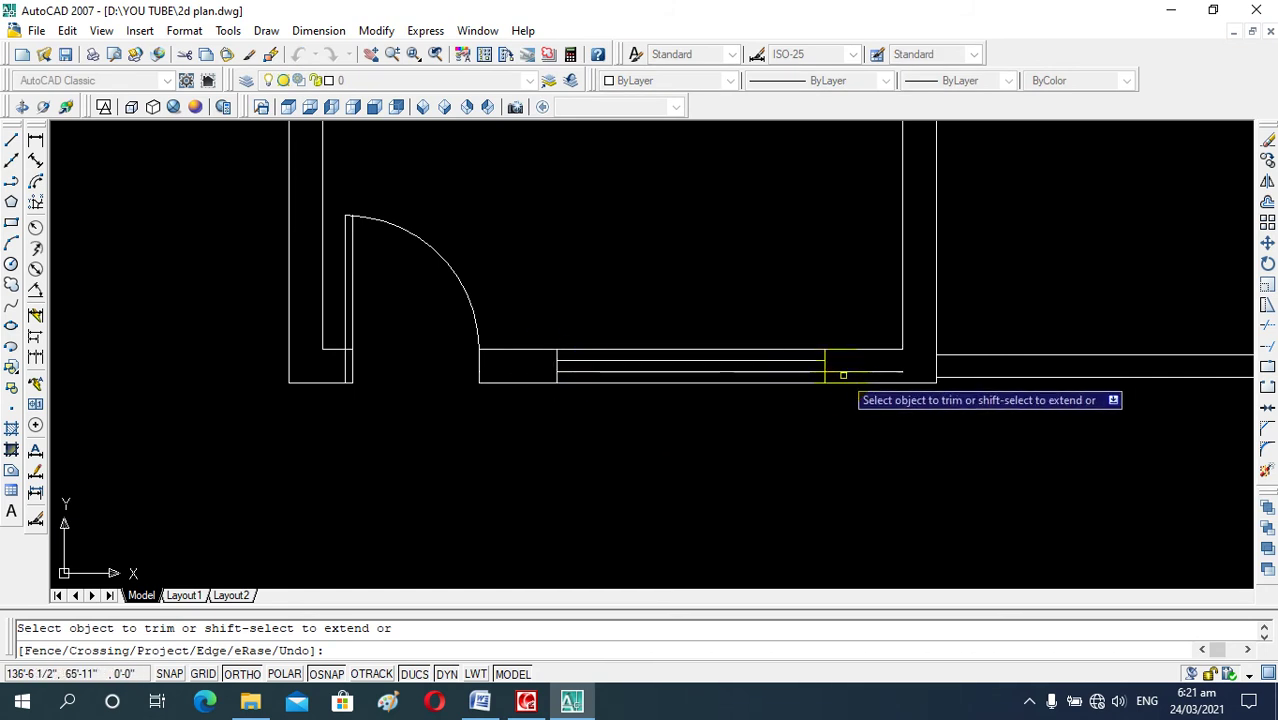
{"action": "key", "text": "Escape"}
Draw a vertical guide line across the wall above the staircase.
{"action": "scroll", "coordinate": [675, 413], "scroll_direction": "down", "scroll_amount": 4}
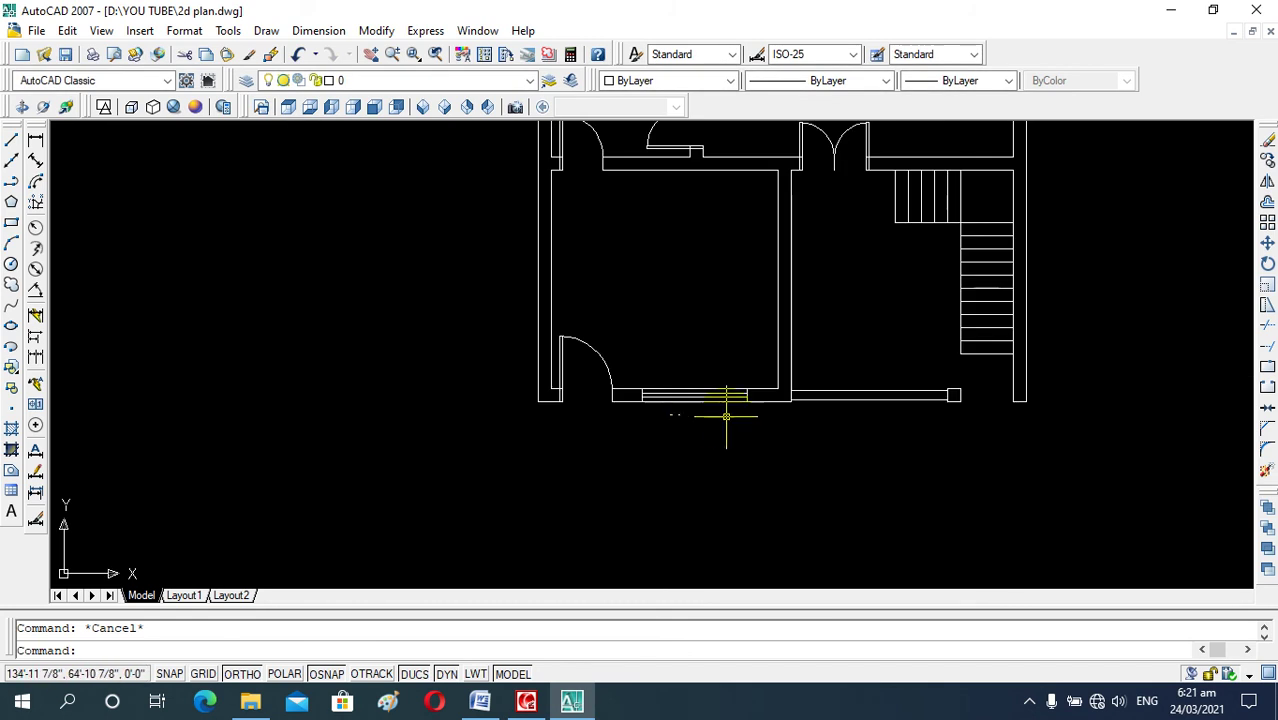
{"action": "scroll", "coordinate": [757, 403], "scroll_direction": "down", "scroll_amount": 2}
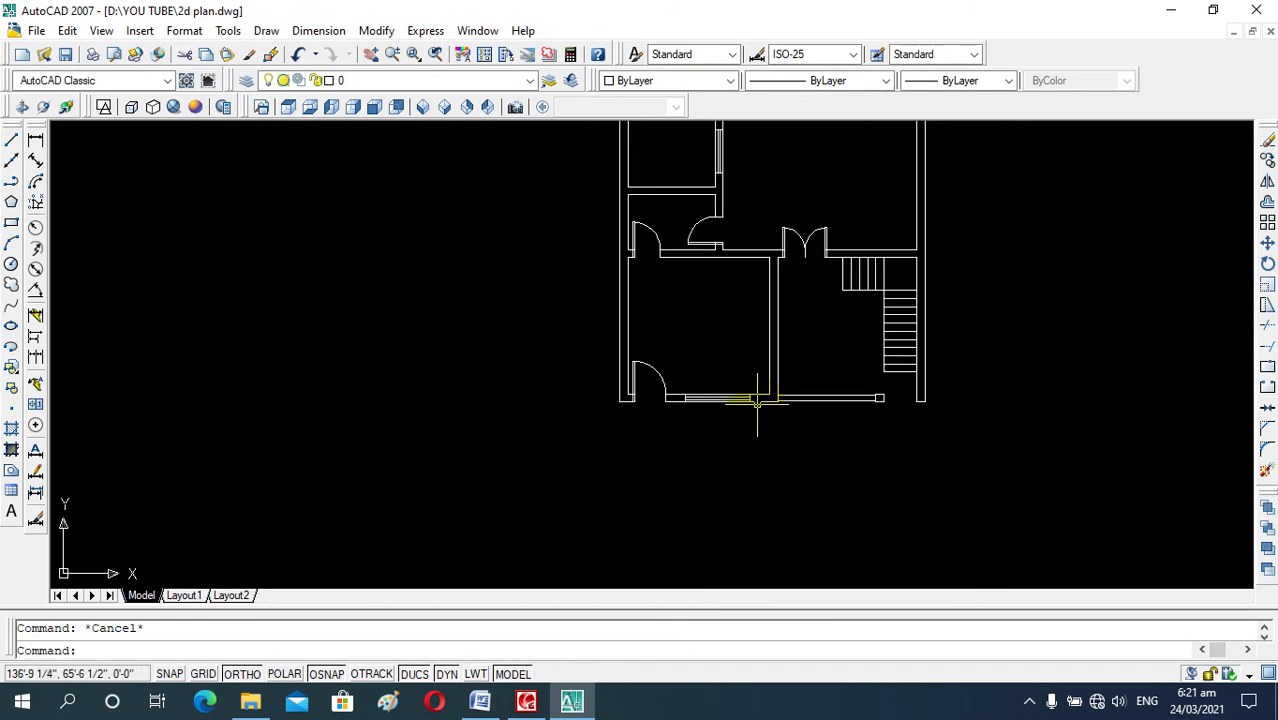
{"action": "scroll", "coordinate": [756, 400], "scroll_direction": "down", "scroll_amount": 4}
{"action": "scroll", "coordinate": [742, 311], "scroll_direction": "up", "scroll_amount": 3}
{"action": "scroll", "coordinate": [742, 311], "scroll_direction": "up", "scroll_amount": 2}
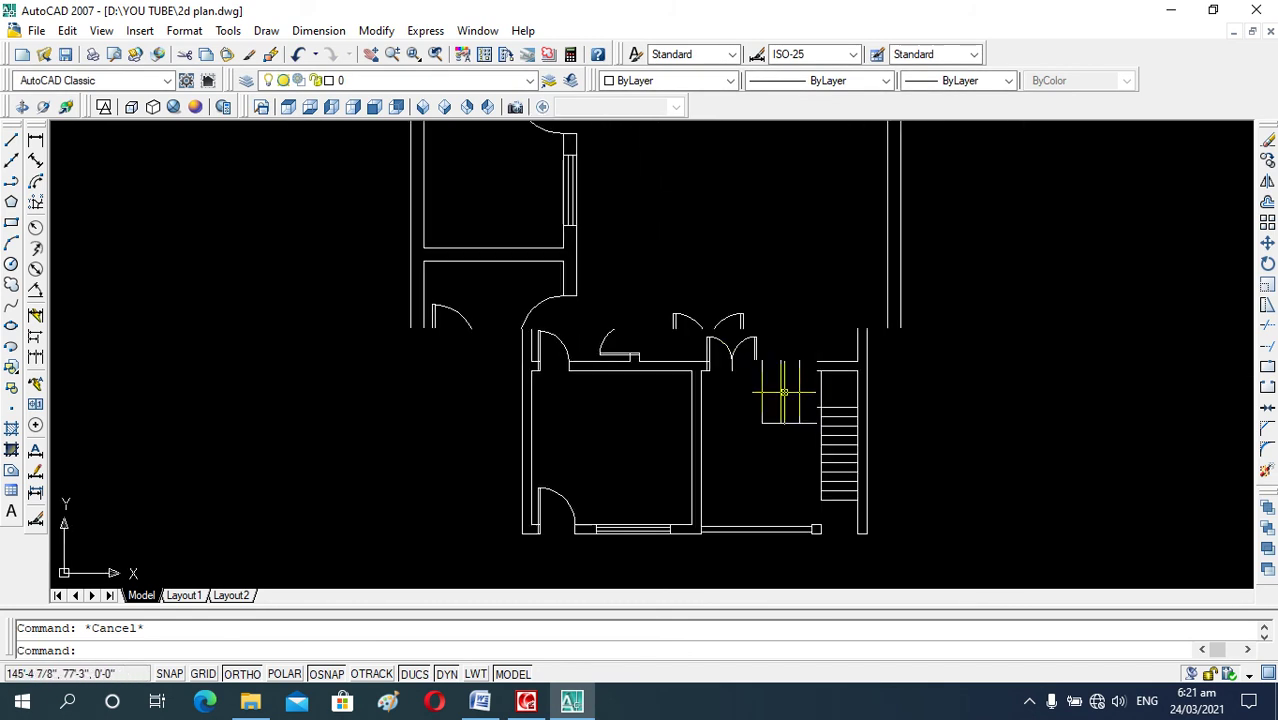
{"action": "scroll", "coordinate": [742, 311], "scroll_direction": "up", "scroll_amount": 3}
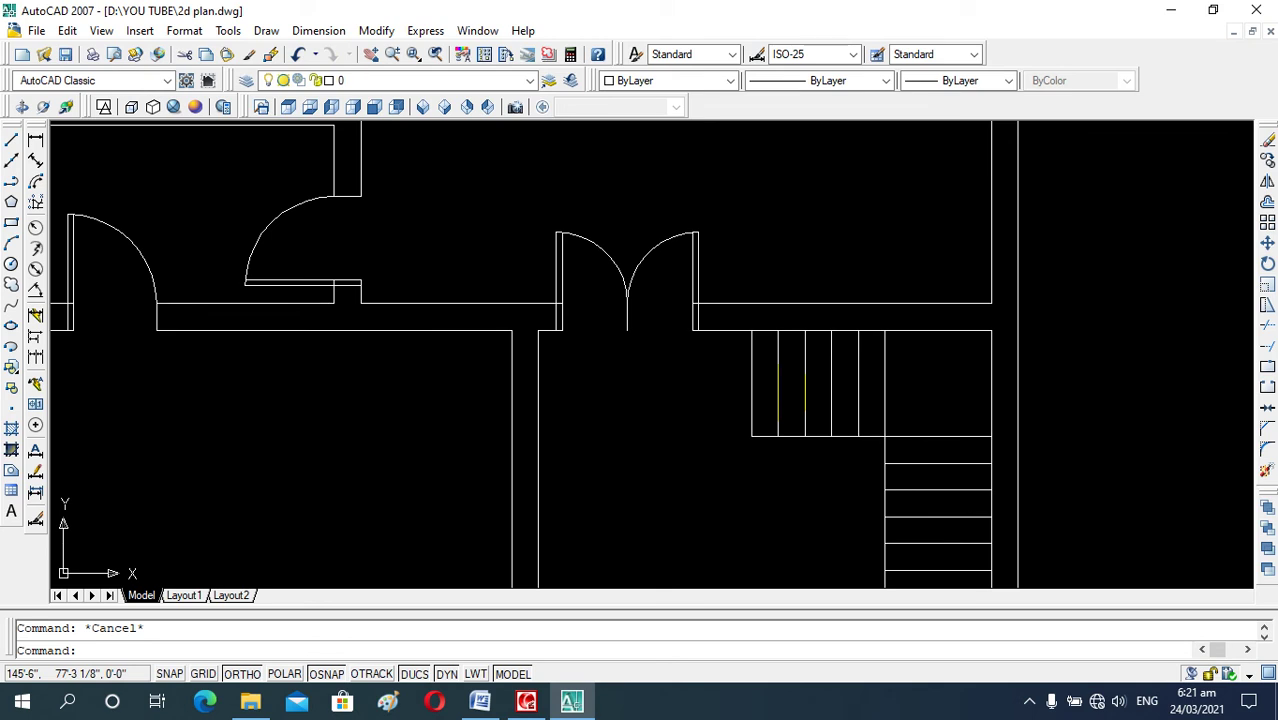
{"action": "scroll", "coordinate": [706, 347], "scroll_direction": "down", "scroll_amount": 4}
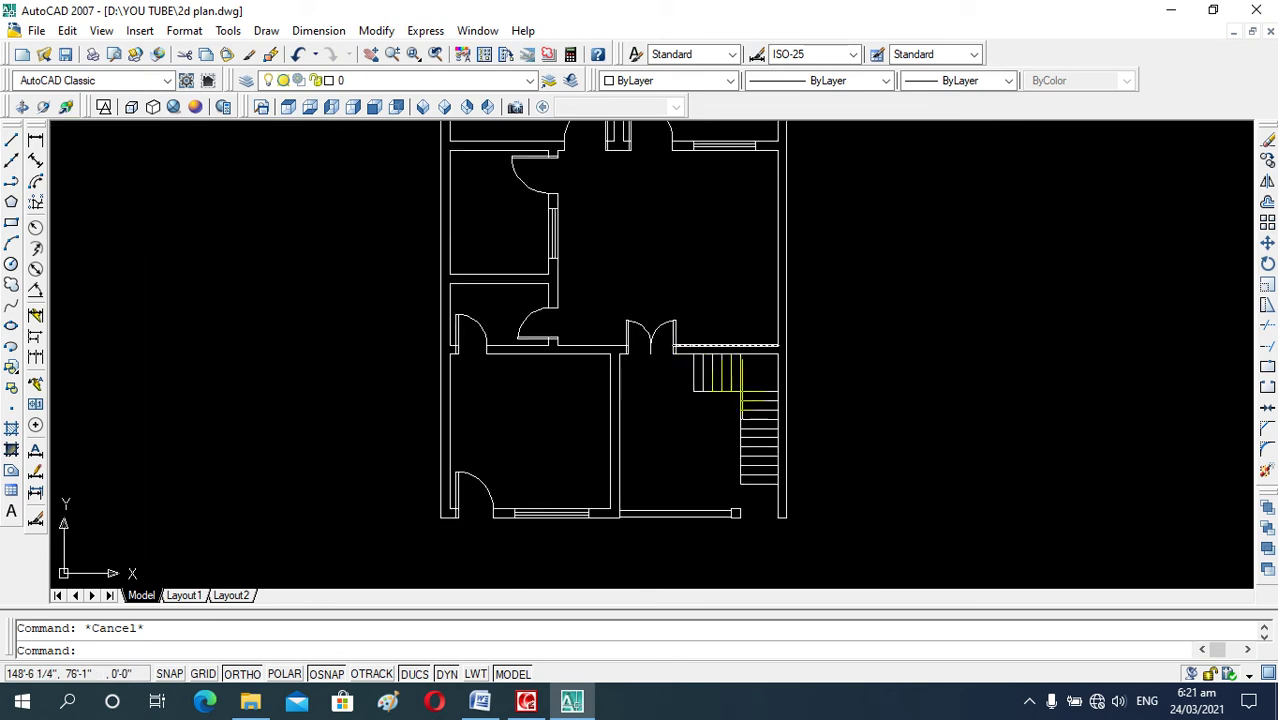
{"action": "scroll", "coordinate": [751, 391], "scroll_direction": "up", "scroll_amount": 2}
{"action": "scroll", "coordinate": [704, 364], "scroll_direction": "down", "scroll_amount": 1}
{"action": "scroll", "coordinate": [740, 370], "scroll_direction": "down", "scroll_amount": 1}
{"action": "scroll", "coordinate": [760, 360], "scroll_direction": "up", "scroll_amount": 2}
{"action": "scroll", "coordinate": [722, 318], "scroll_direction": "up", "scroll_amount": 5}
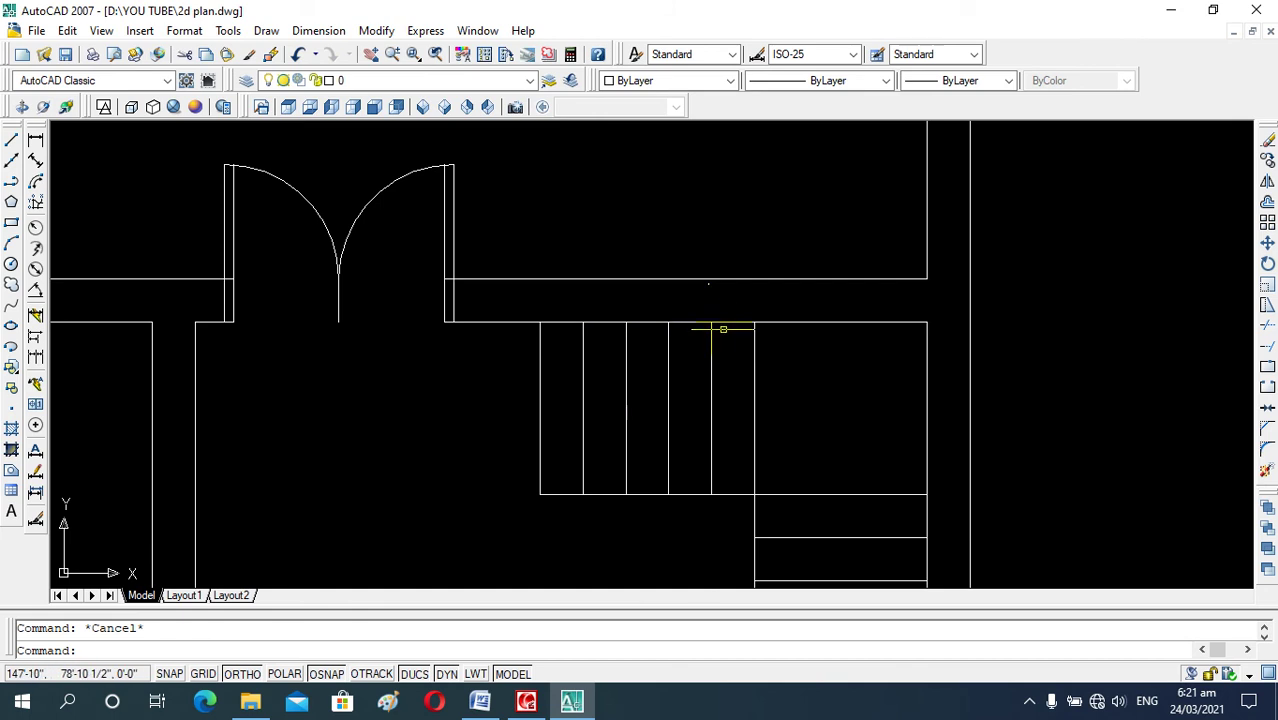
{"action": "type", "text": "l"}
{"action": "key", "text": "Return"}
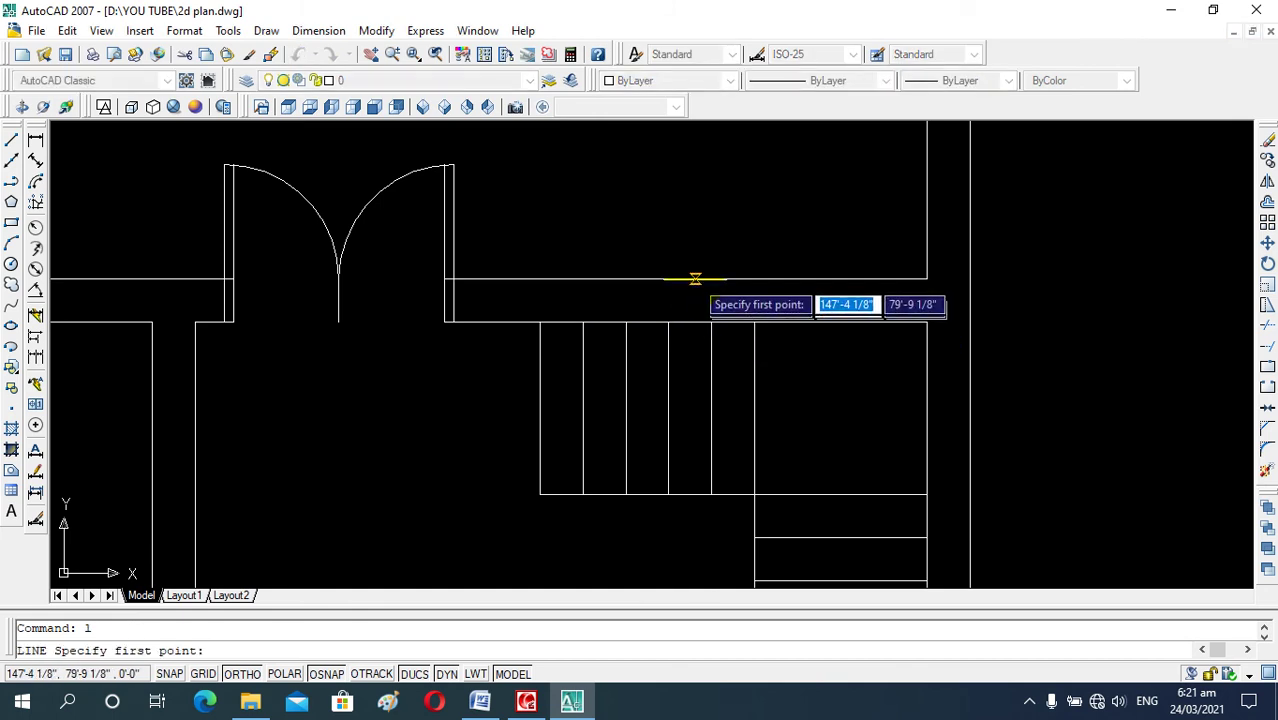
{"action": "left_click", "coordinate": [684, 279]}
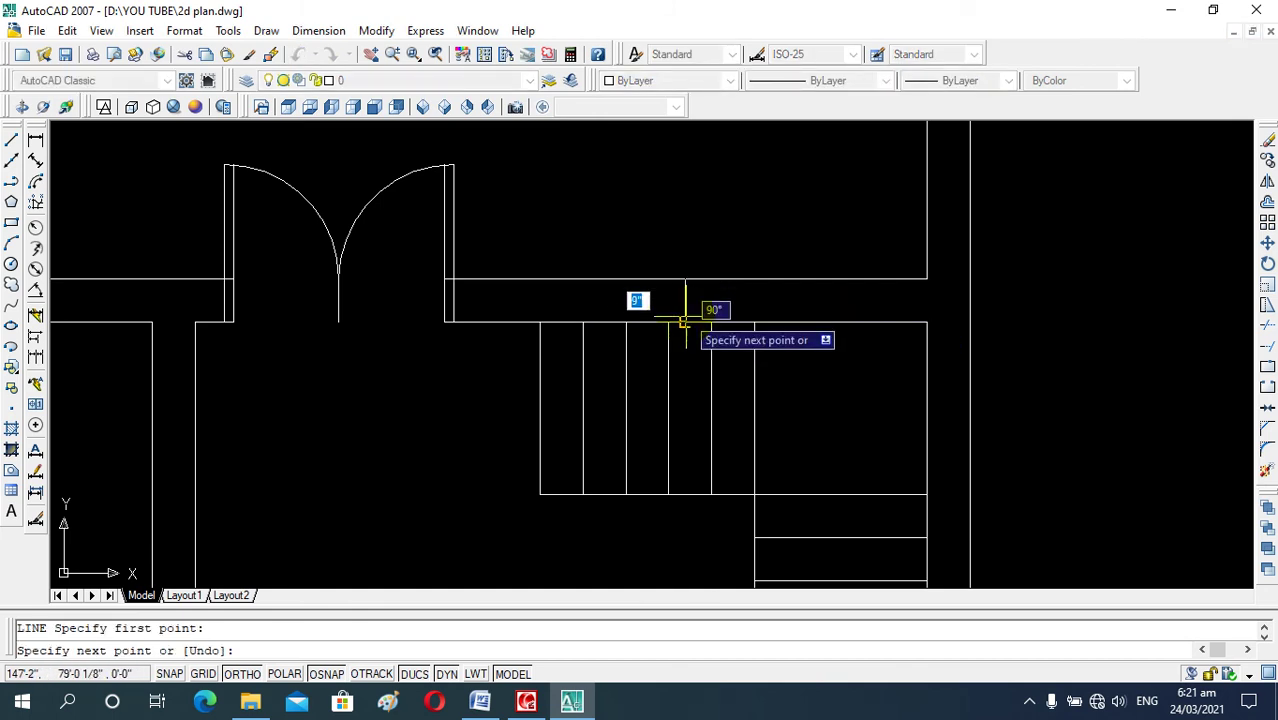
{"action": "left_click", "coordinate": [685, 322]}
{"action": "key", "text": "Escape"}
Offset the guide line 2' to each side for the window jambs, then delete the original.
{"action": "type", "text": "o"}
{"action": "key", "text": "Return"}
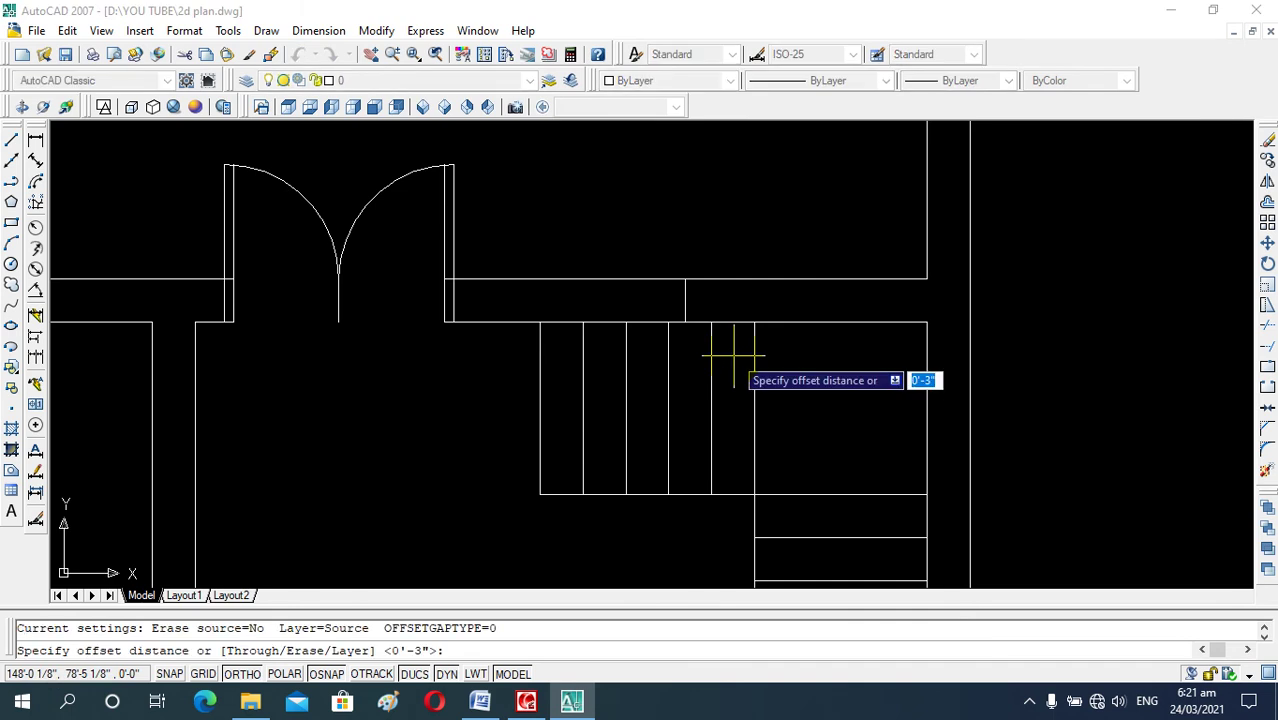
{"action": "type", "text": "2"}
{"action": "key", "text": "Return"}
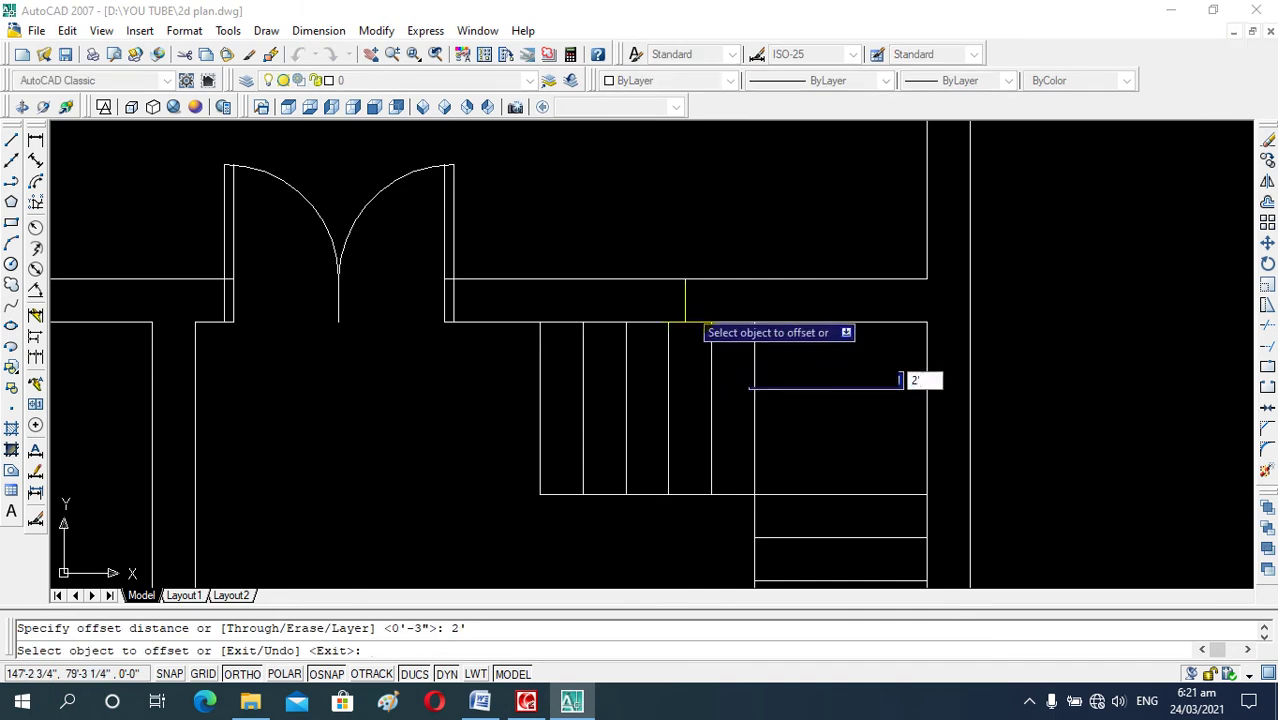
{"action": "left_click", "coordinate": [685, 296]}
{"action": "left_click", "coordinate": [600, 305]}
{"action": "left_click", "coordinate": [685, 300]}
{"action": "left_click", "coordinate": [790, 370]}
{"action": "key", "text": "Escape"}
{"action": "left_click", "coordinate": [685, 300]}
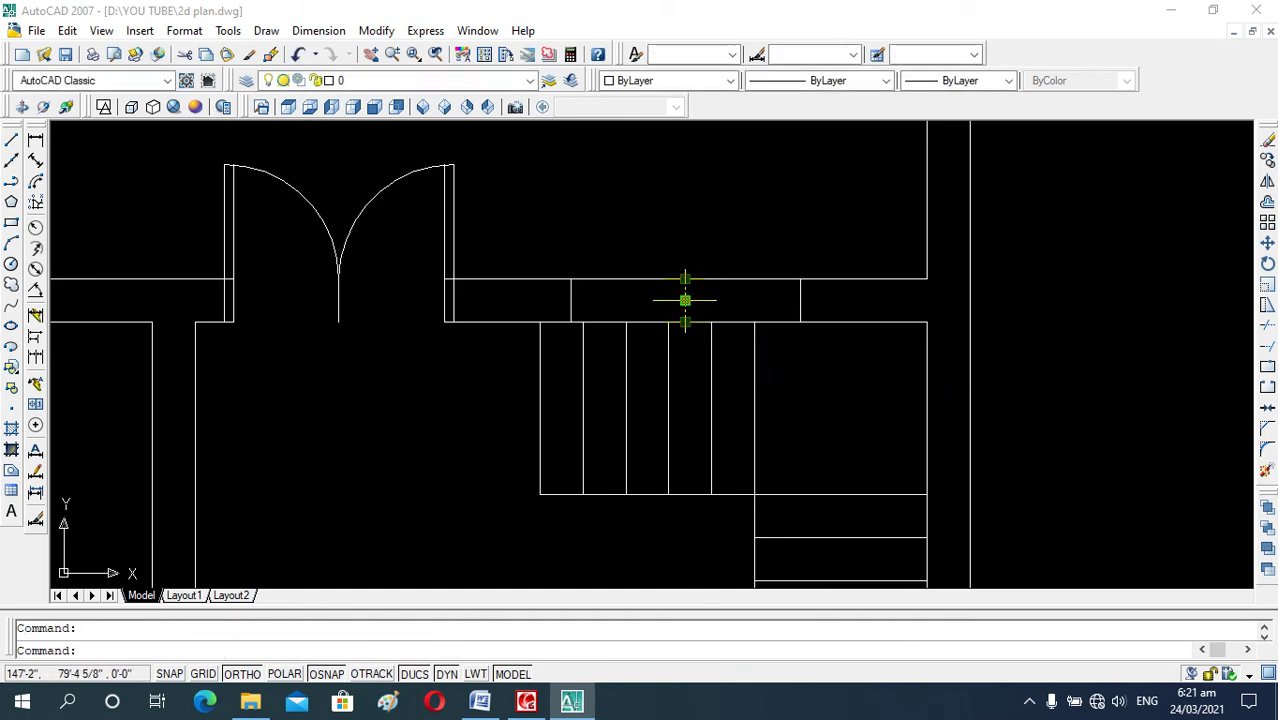
{"action": "key", "text": "Delete"}
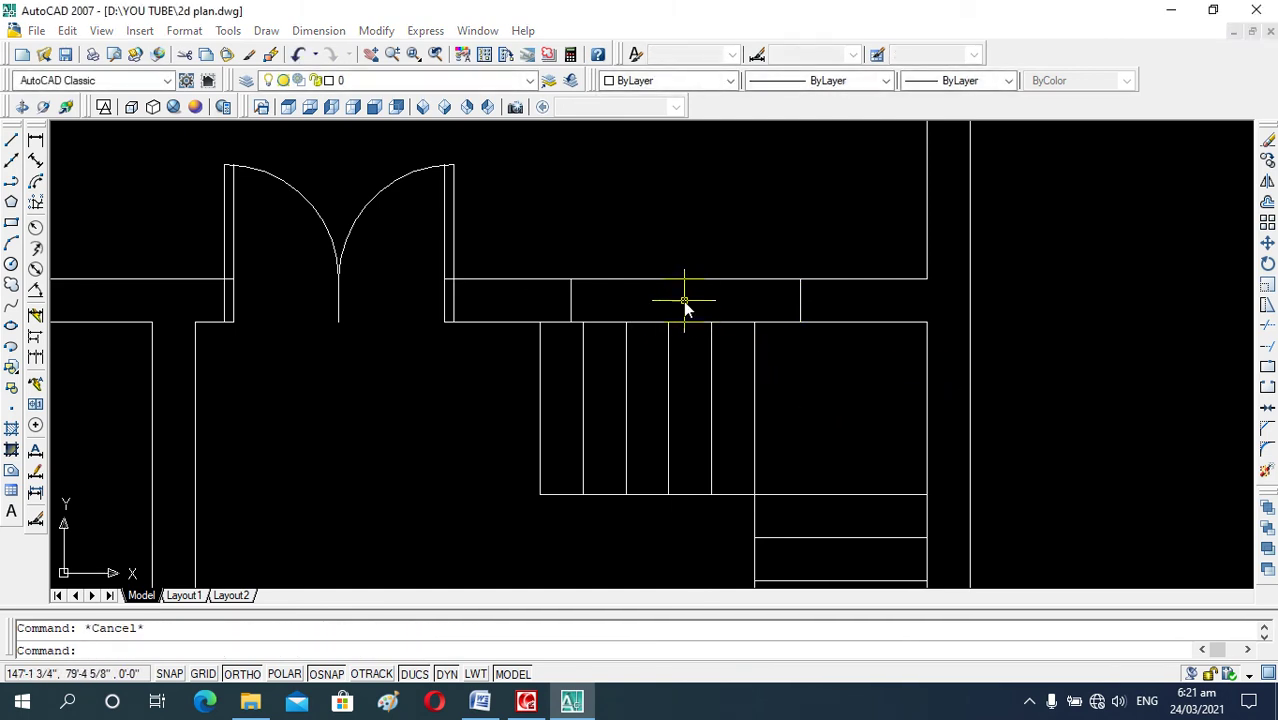
Offset the wall line twice at distance 3 to form the two glazing lines.
{"action": "type", "text": "o"}
{"action": "key", "text": "Return"}
{"action": "type", "text": "3"}
{"action": "key", "text": "Return"}
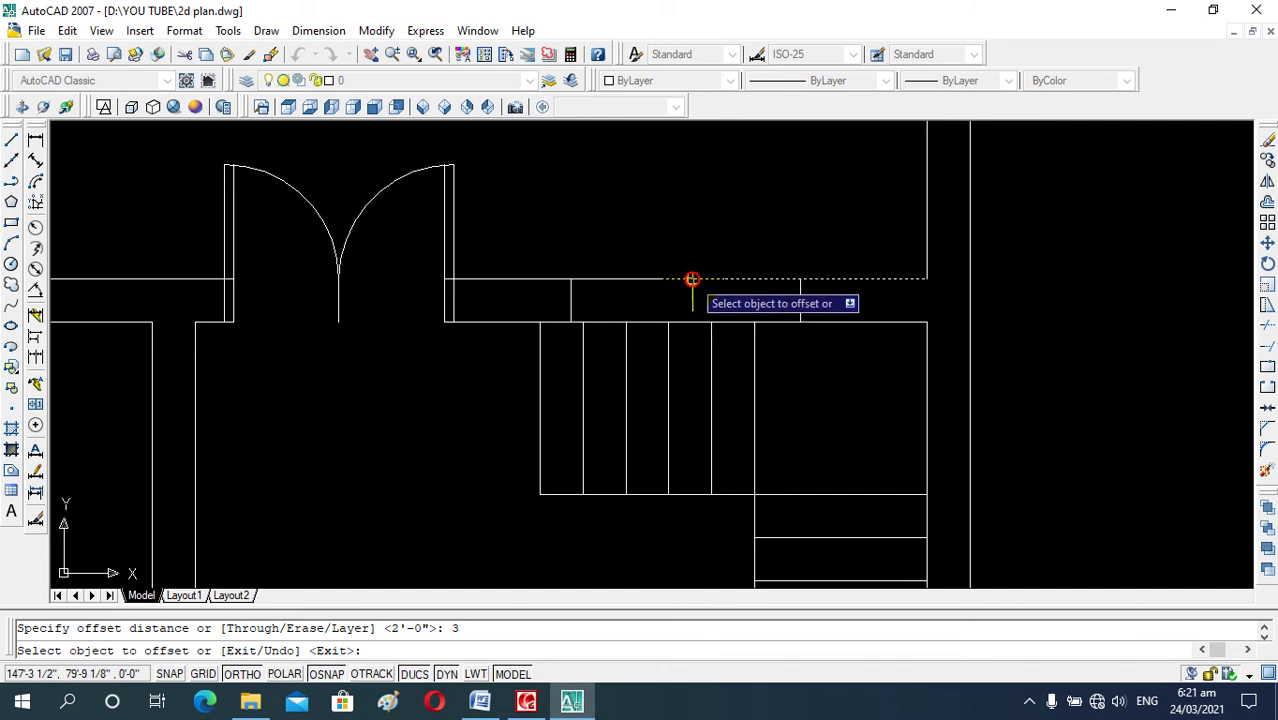
{"action": "left_click", "coordinate": [681, 300]}
{"action": "left_click", "coordinate": [688, 306]}
{"action": "left_click", "coordinate": [690, 292]}
{"action": "left_click", "coordinate": [680, 340]}
{"action": "key", "text": "Escape"}
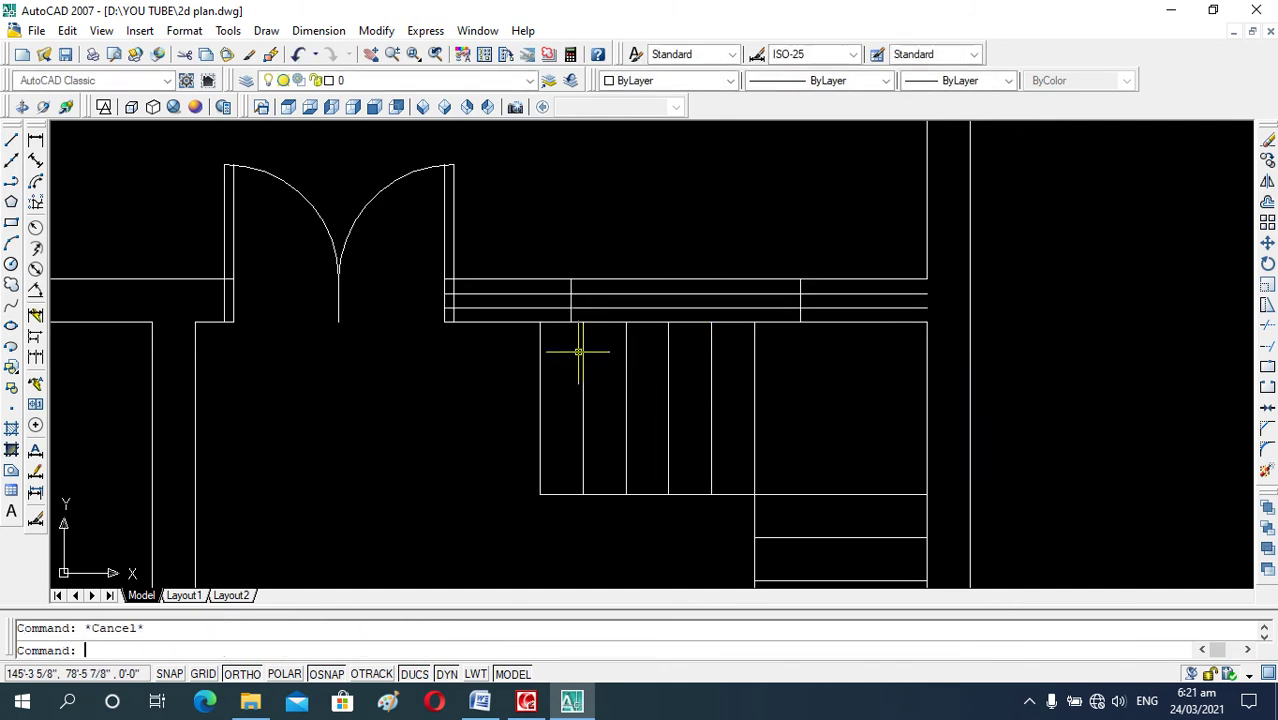
Trim the glazing and wall lines outside the window jambs so the opening is clean.
{"action": "type", "text": "t"}
{"action": "key", "text": "Return"}
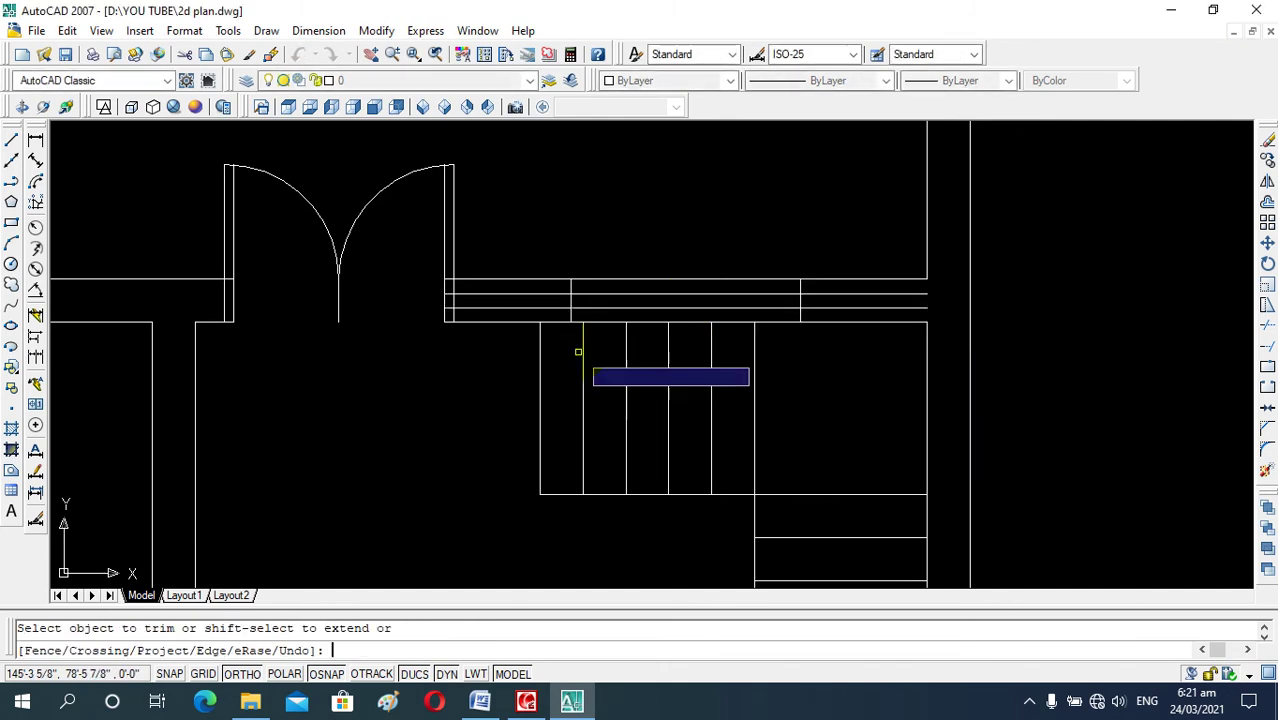
{"action": "key", "text": "Return"}
{"action": "left_click", "coordinate": [541, 293]}
{"action": "left_click", "coordinate": [556, 307]}
{"action": "left_click", "coordinate": [813, 294]}
{"action": "left_click", "coordinate": [816, 307]}
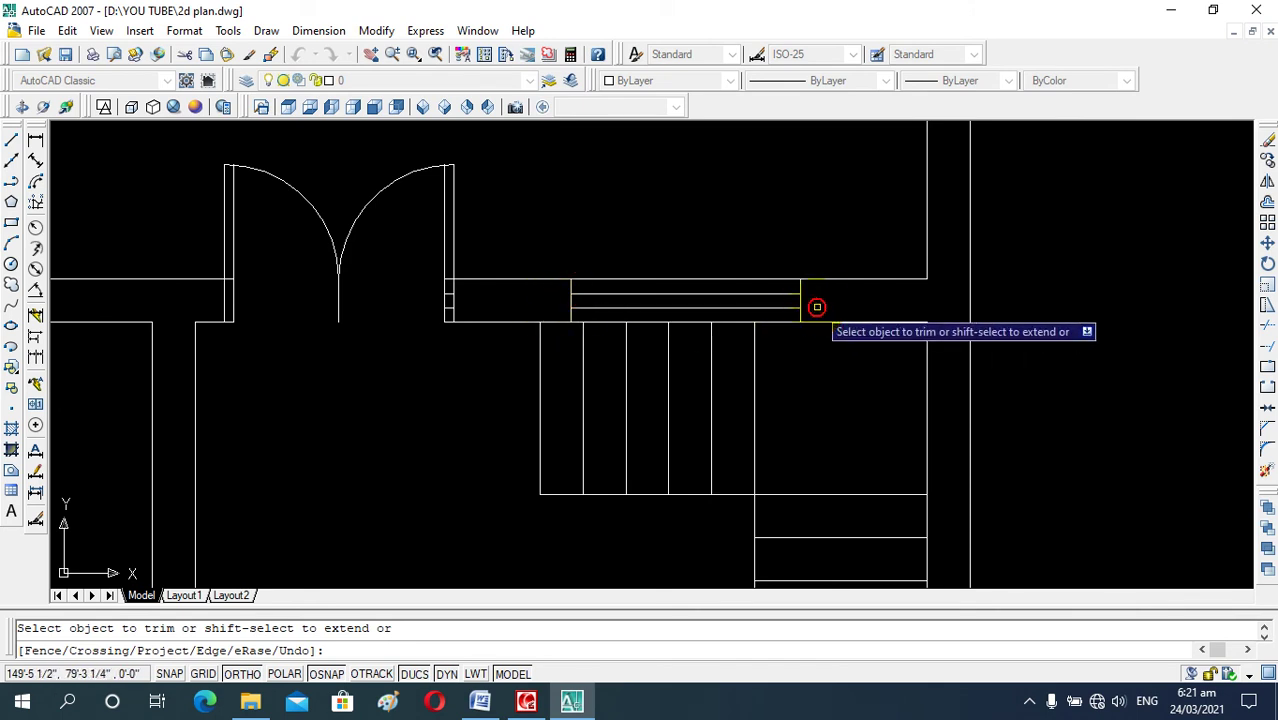
{"action": "key", "text": "Escape"}
{"action": "scroll", "coordinate": [460, 307], "scroll_direction": "up", "scroll_amount": 5}
{"action": "left_click", "coordinate": [410, 241]}
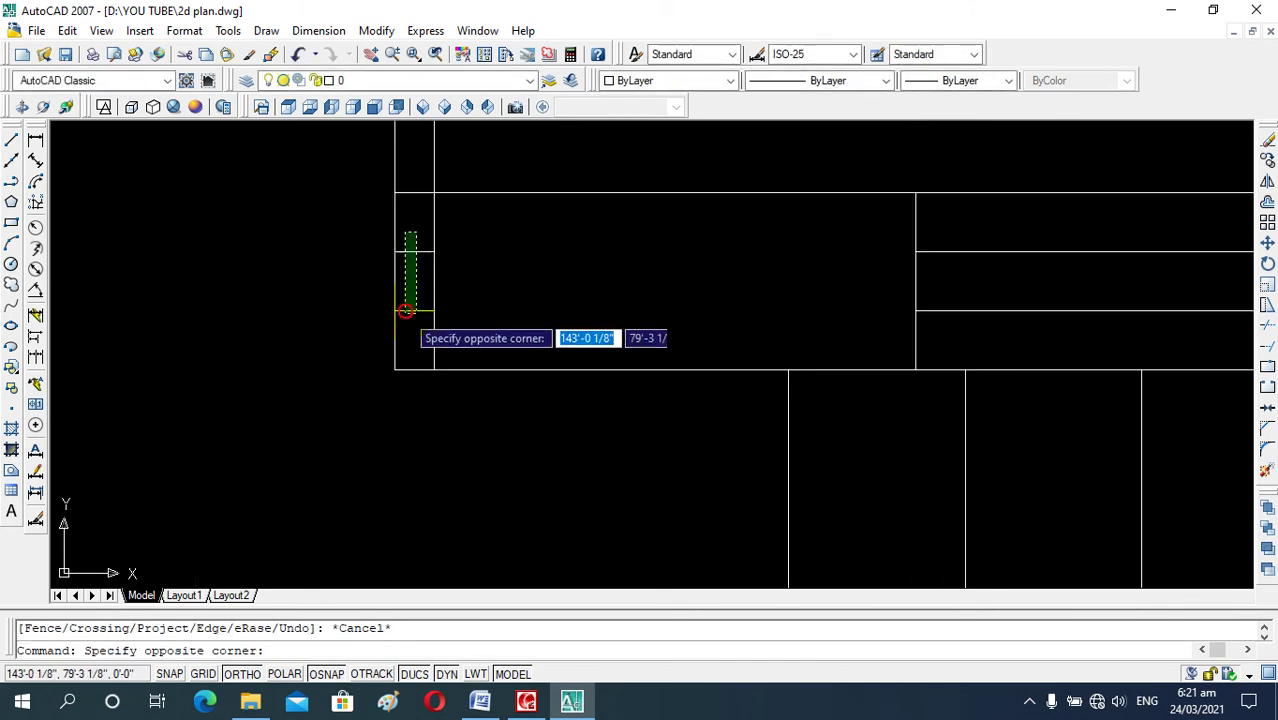
{"action": "key", "text": "Escape"}
{"action": "scroll", "coordinate": [680, 314], "scroll_direction": "down", "scroll_amount": 2}
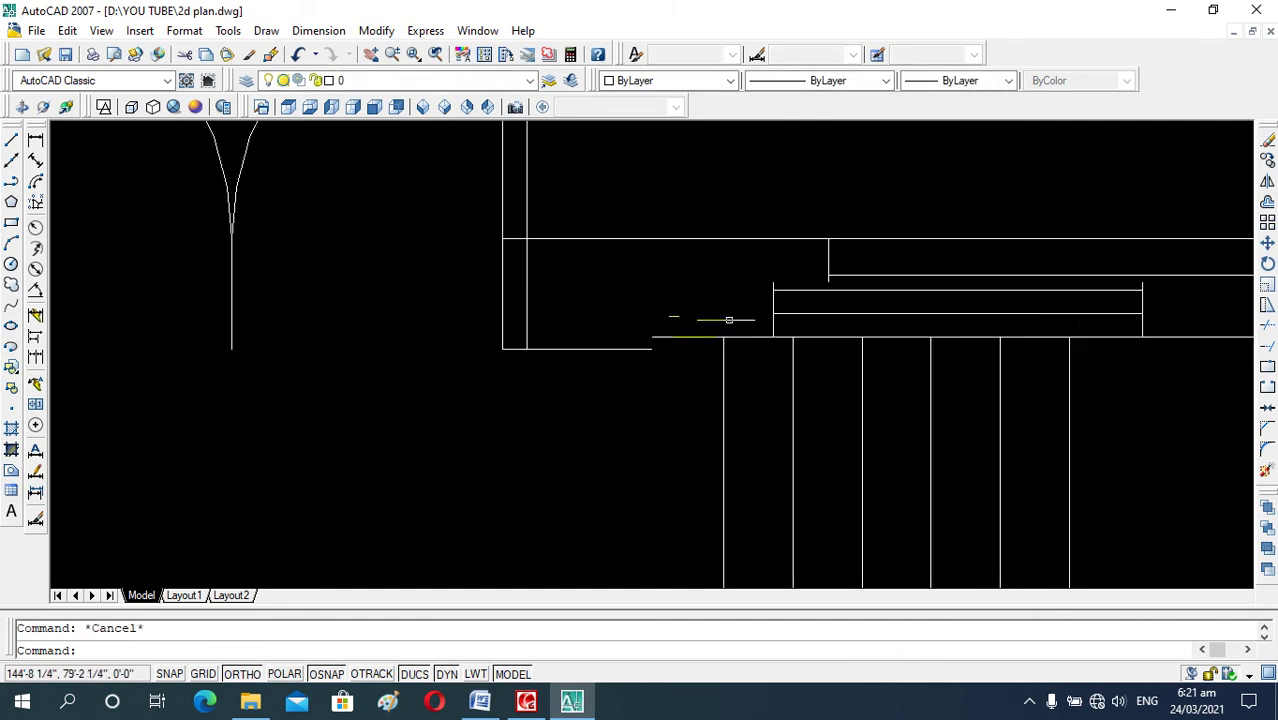
{"action": "scroll", "coordinate": [838, 309], "scroll_direction": "down", "scroll_amount": 2}
{"action": "scroll", "coordinate": [850, 345], "scroll_direction": "down", "scroll_amount": 2}
{"action": "scroll", "coordinate": [770, 375], "scroll_direction": "down", "scroll_amount": 1}
{"action": "scroll", "coordinate": [736, 365], "scroll_direction": "down", "scroll_amount": 1}
{"action": "scroll", "coordinate": [736, 300], "scroll_direction": "down", "scroll_amount": 1}
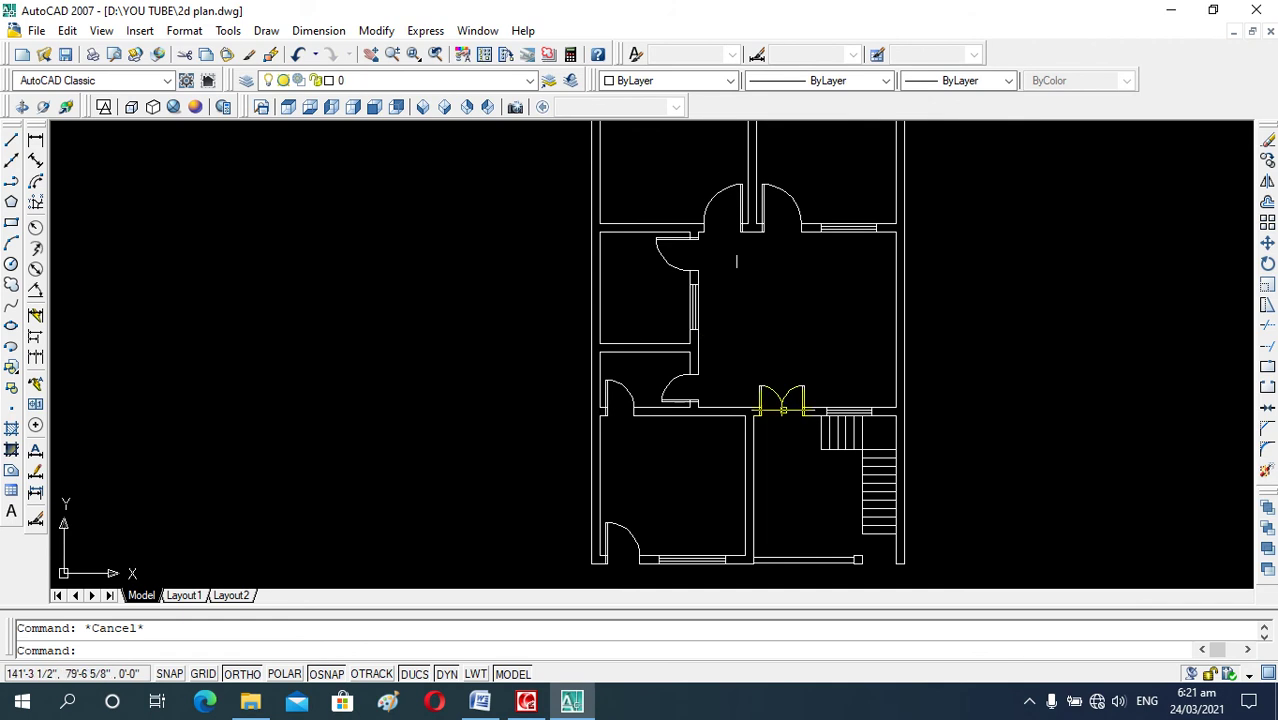
{"action": "scroll", "coordinate": [736, 261], "scroll_direction": "down", "scroll_amount": 2}
{"action": "scroll", "coordinate": [750, 275], "scroll_direction": "up", "scroll_amount": 1}
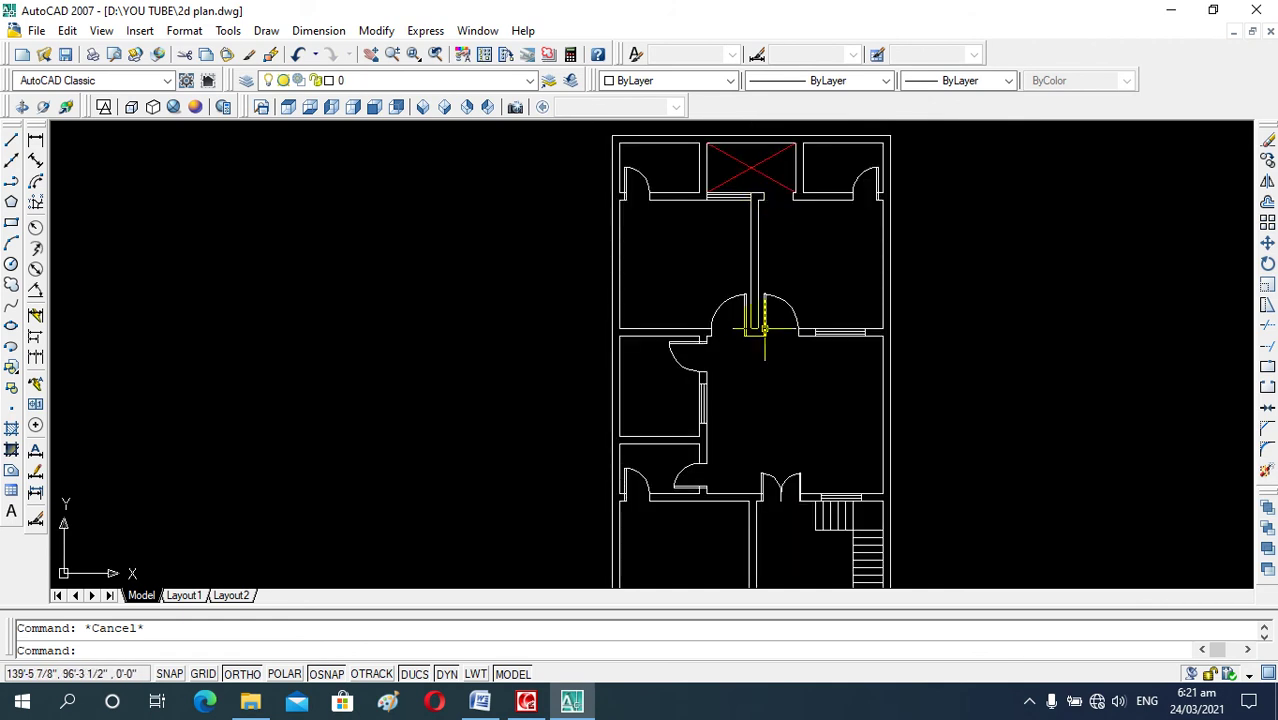
{"action": "scroll", "coordinate": [717, 199], "scroll_direction": "up", "scroll_amount": 3}
{"action": "scroll", "coordinate": [751, 303], "scroll_direction": "down", "scroll_amount": 2}
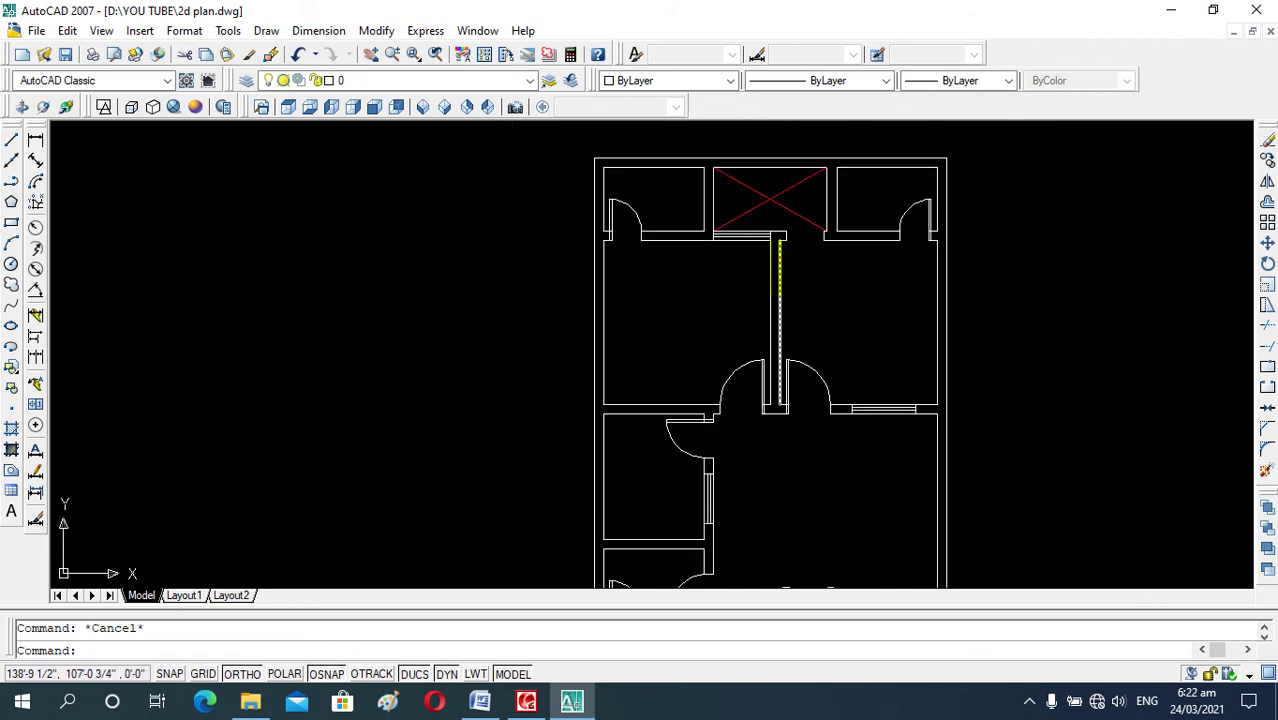
{"action": "scroll", "coordinate": [764, 262], "scroll_direction": "up", "scroll_amount": 1}
{"action": "scroll", "coordinate": [776, 336], "scroll_direction": "down", "scroll_amount": 2}
{"action": "scroll", "coordinate": [746, 285], "scroll_direction": "down", "scroll_amount": 2}
{"action": "scroll", "coordinate": [753, 330], "scroll_direction": "up", "scroll_amount": 1}
{"action": "scroll", "coordinate": [757, 362], "scroll_direction": "up", "scroll_amount": 1}
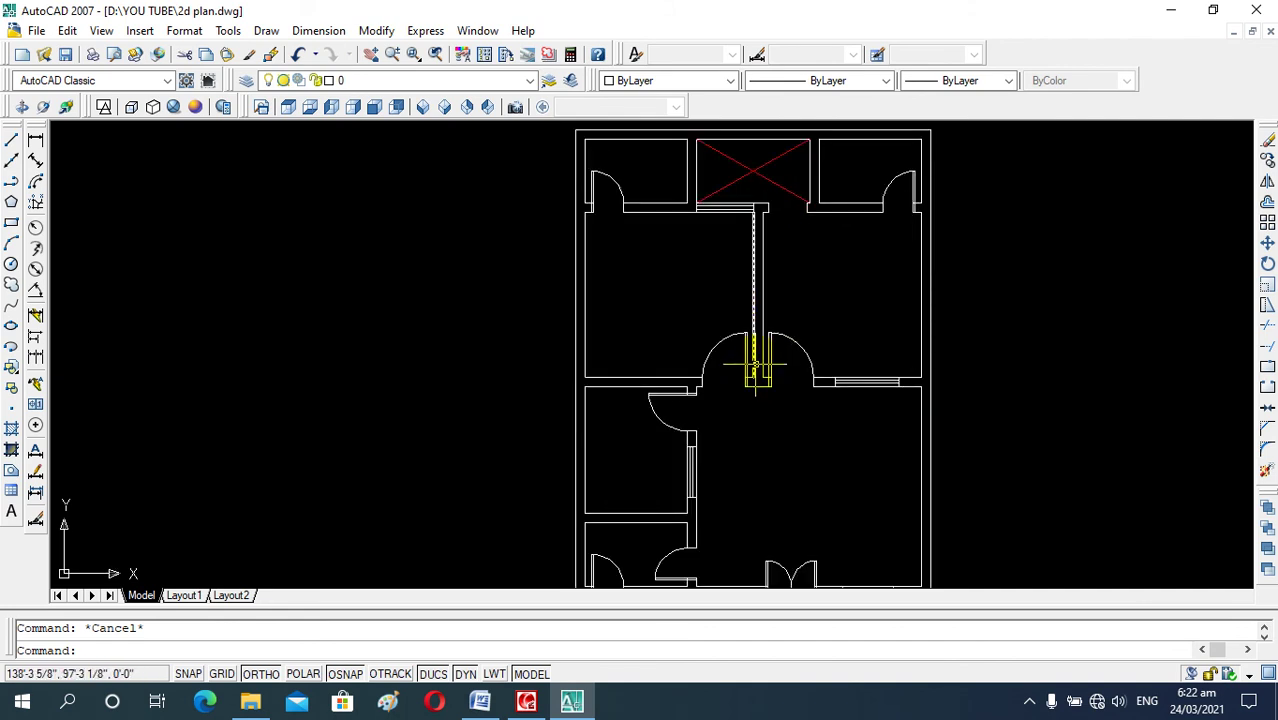
{"action": "scroll", "coordinate": [740, 330], "scroll_direction": "down", "scroll_amount": 2}
{"action": "scroll", "coordinate": [727, 365], "scroll_direction": "up", "scroll_amount": 1}
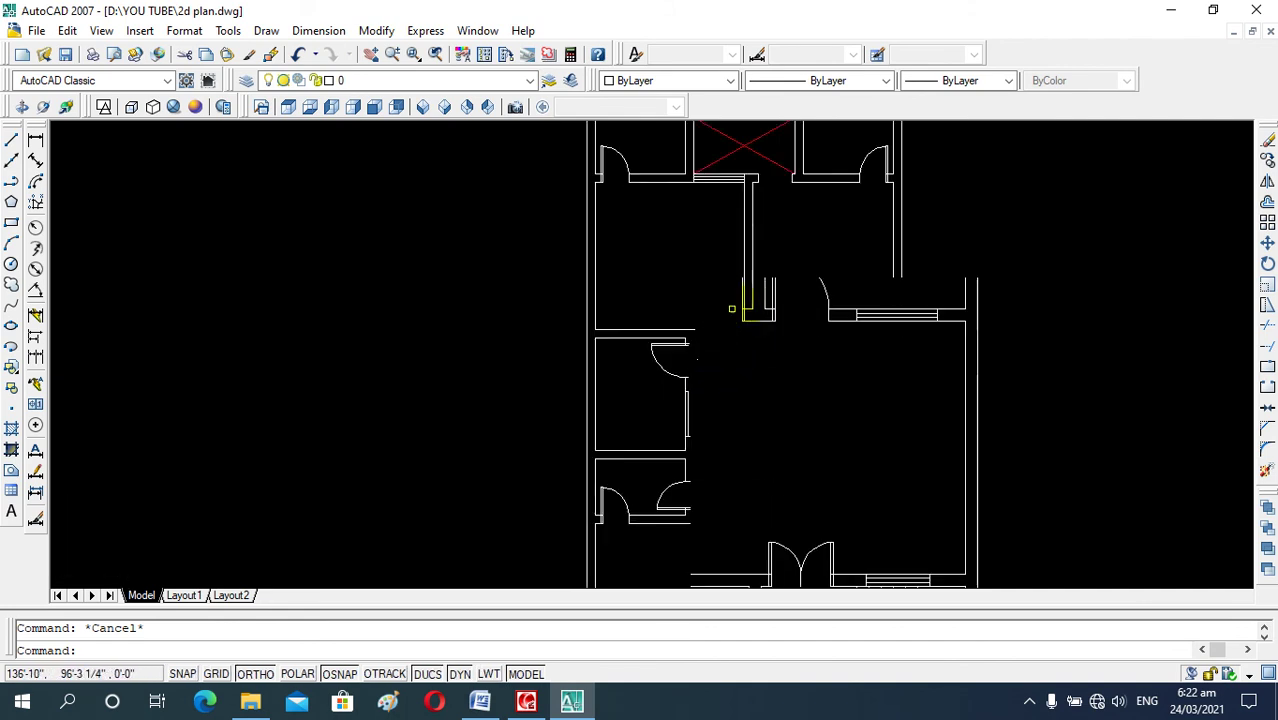
{"action": "scroll", "coordinate": [729, 389], "scroll_direction": "up", "scroll_amount": 1}
{"action": "scroll", "coordinate": [710, 334], "scroll_direction": "down", "scroll_amount": 2}
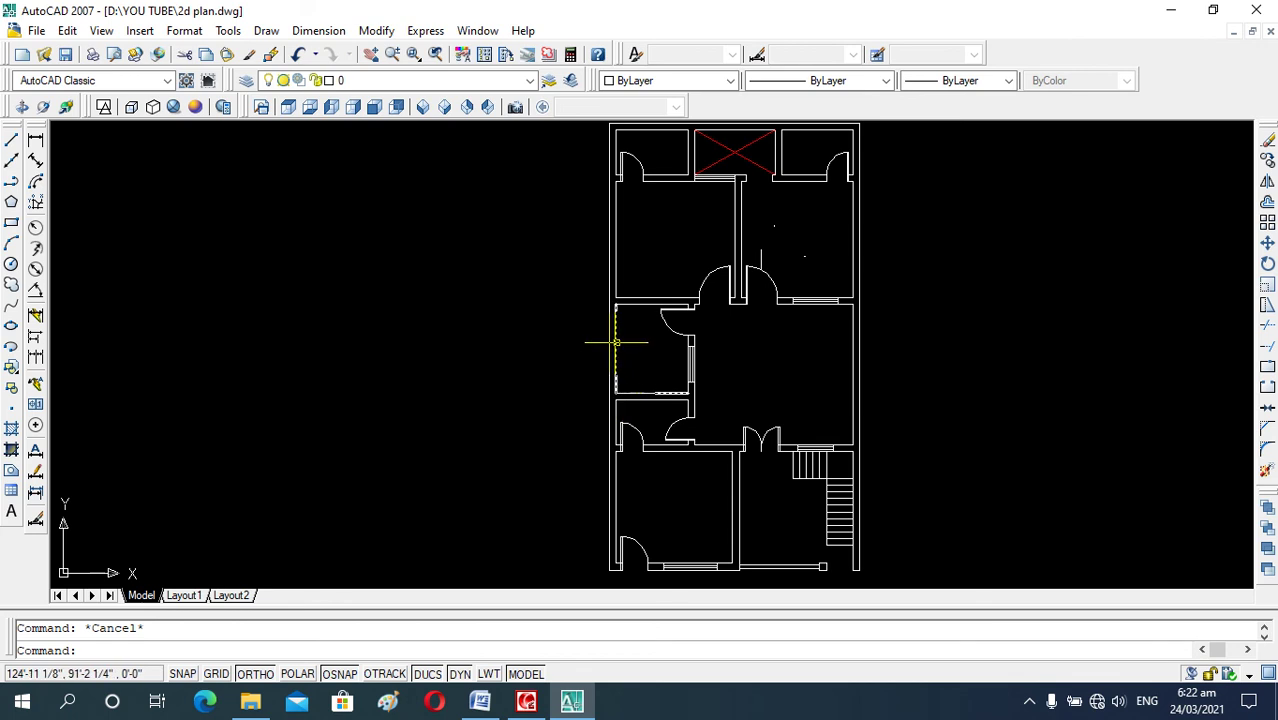
{"action": "scroll", "coordinate": [633, 337], "scroll_direction": "down", "scroll_amount": 2}
{"action": "scroll", "coordinate": [642, 323], "scroll_direction": "up", "scroll_amount": 3}
{"action": "scroll", "coordinate": [648, 327], "scroll_direction": "up", "scroll_amount": 2}
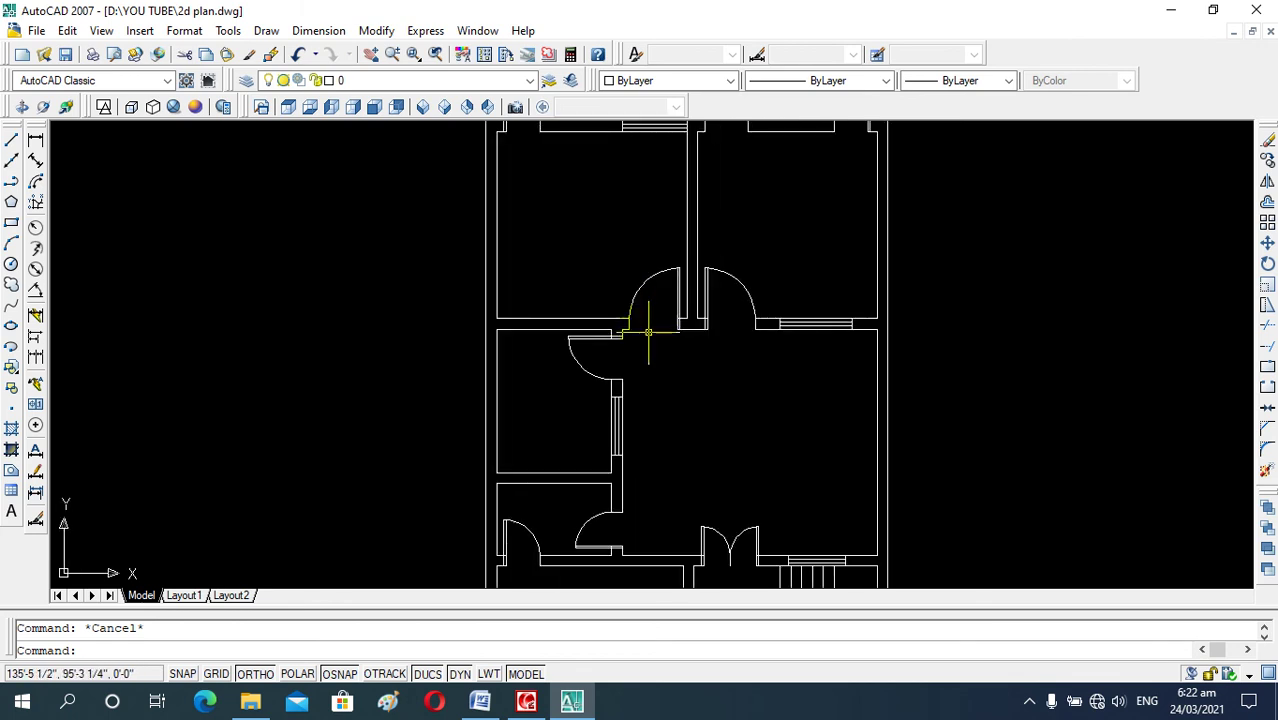
{"action": "scroll", "coordinate": [648, 327], "scroll_direction": "down", "scroll_amount": 2}
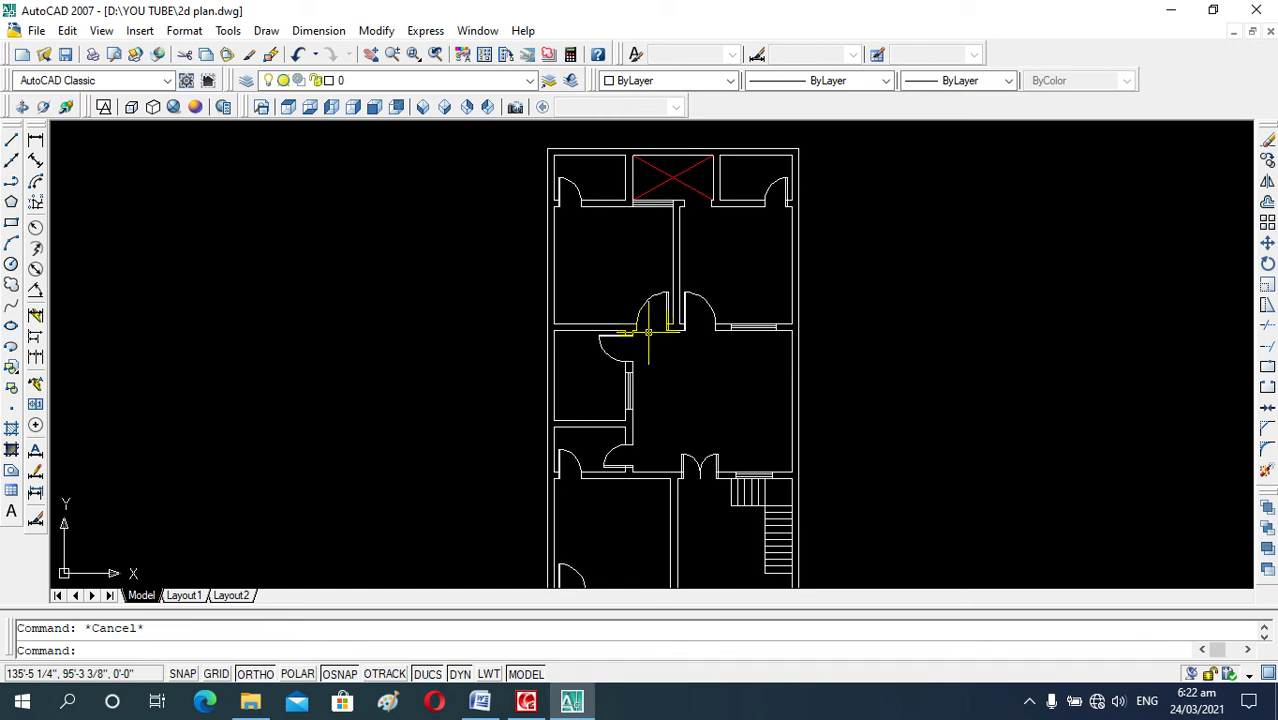
{"action": "scroll", "coordinate": [648, 332], "scroll_direction": "up", "scroll_amount": 1}
{"action": "scroll", "coordinate": [650, 362], "scroll_direction": "down", "scroll_amount": 3}
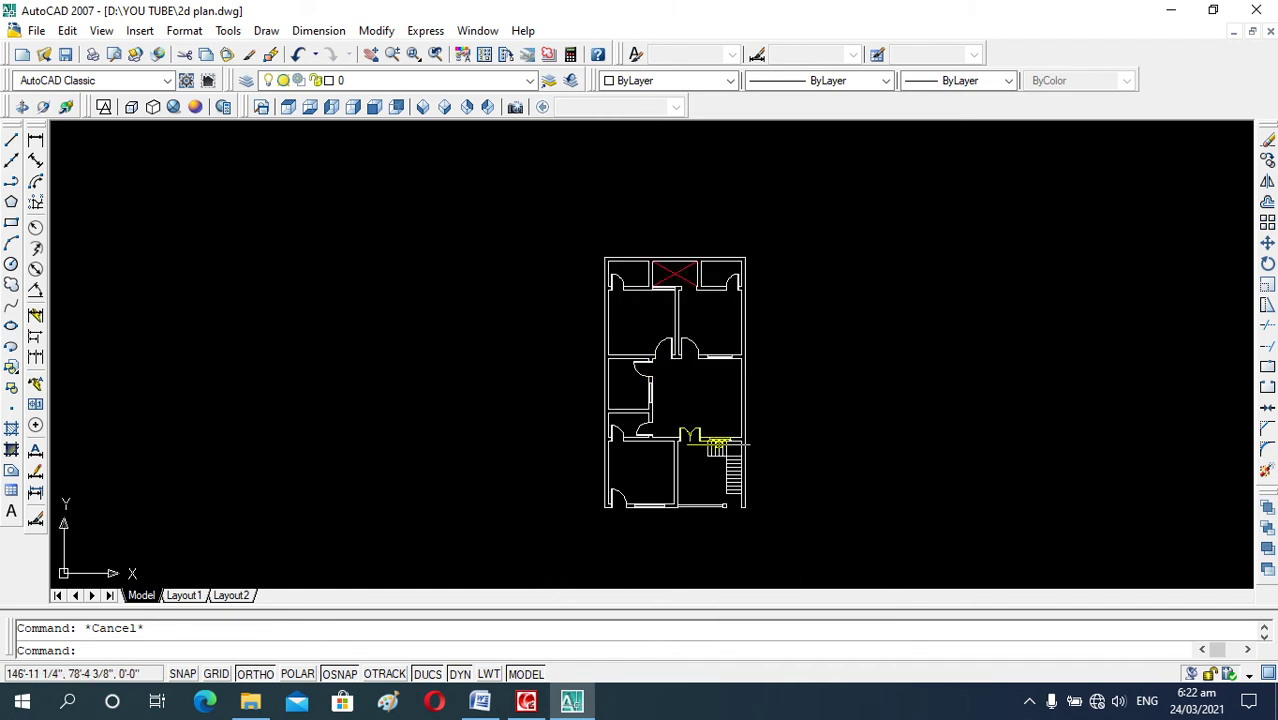
{"action": "scroll", "coordinate": [690, 435], "scroll_direction": "up", "scroll_amount": 2}
{"action": "scroll", "coordinate": [694, 444], "scroll_direction": "up", "scroll_amount": 2}
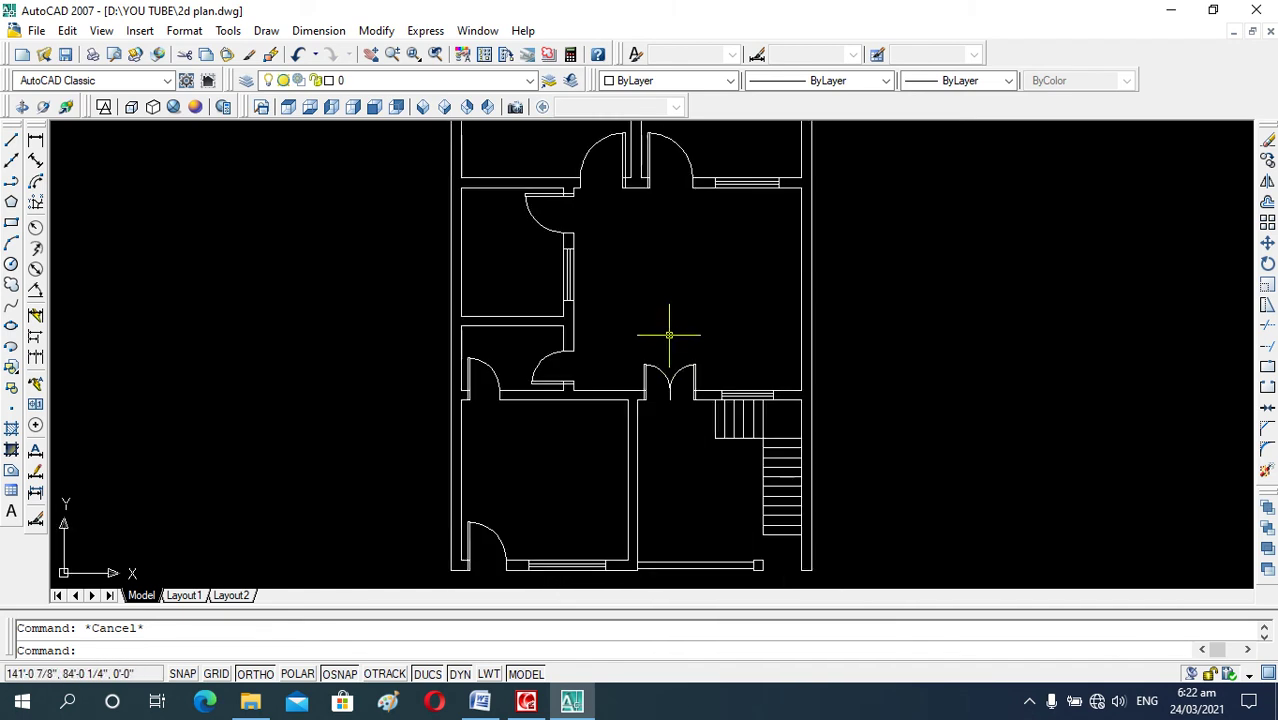
{"action": "scroll", "coordinate": [660, 360], "scroll_direction": "down", "scroll_amount": 2}
{"action": "scroll", "coordinate": [645, 385], "scroll_direction": "down", "scroll_amount": 1}
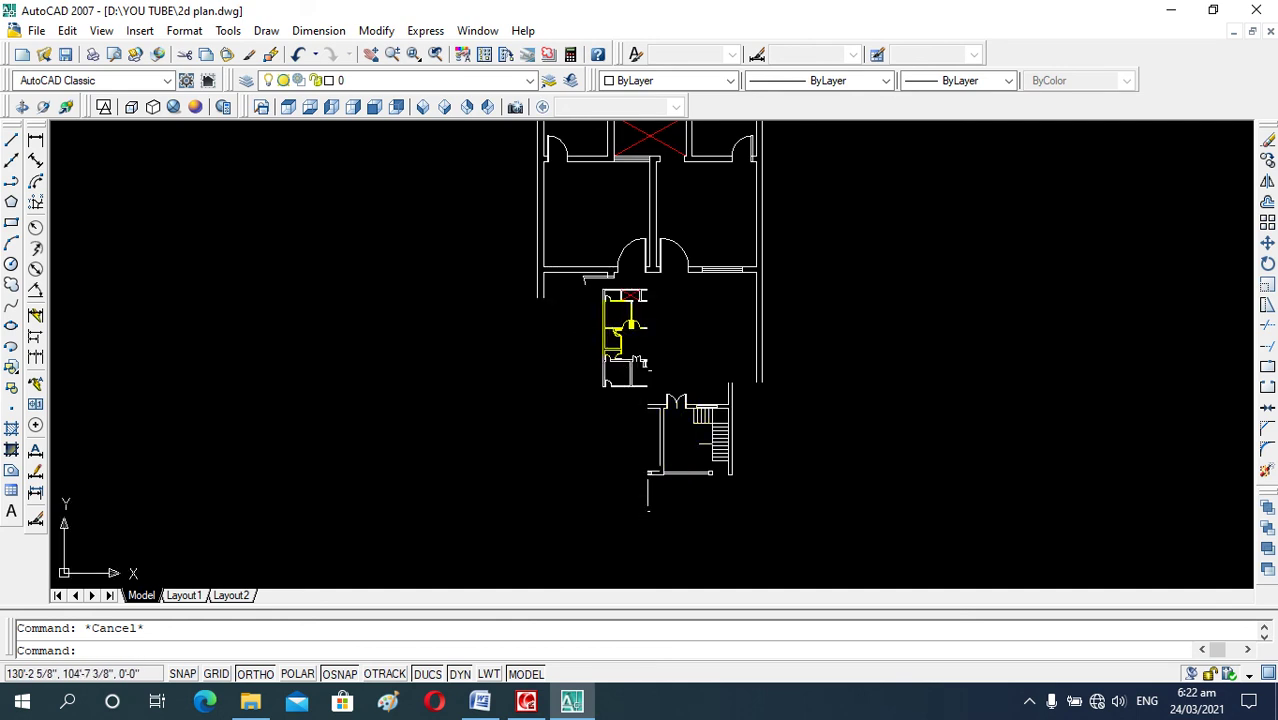
{"action": "scroll", "coordinate": [616, 236], "scroll_direction": "up", "scroll_amount": 2}
Start multiline text with T and draw the label box in the upper-left room.
{"action": "type", "text": "t"}
{"action": "key", "text": "Return"}
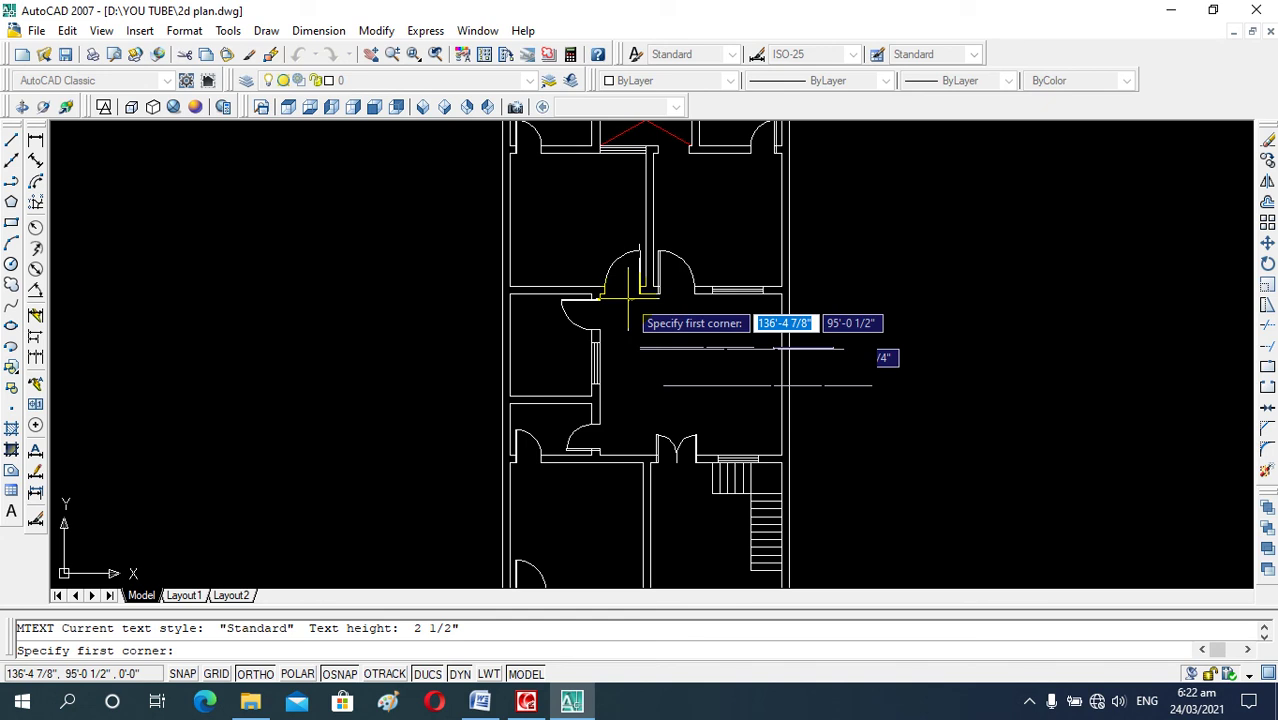
{"action": "scroll", "coordinate": [552, 212], "scroll_direction": "up", "scroll_amount": 1}
{"action": "left_click", "coordinate": [537, 200]}
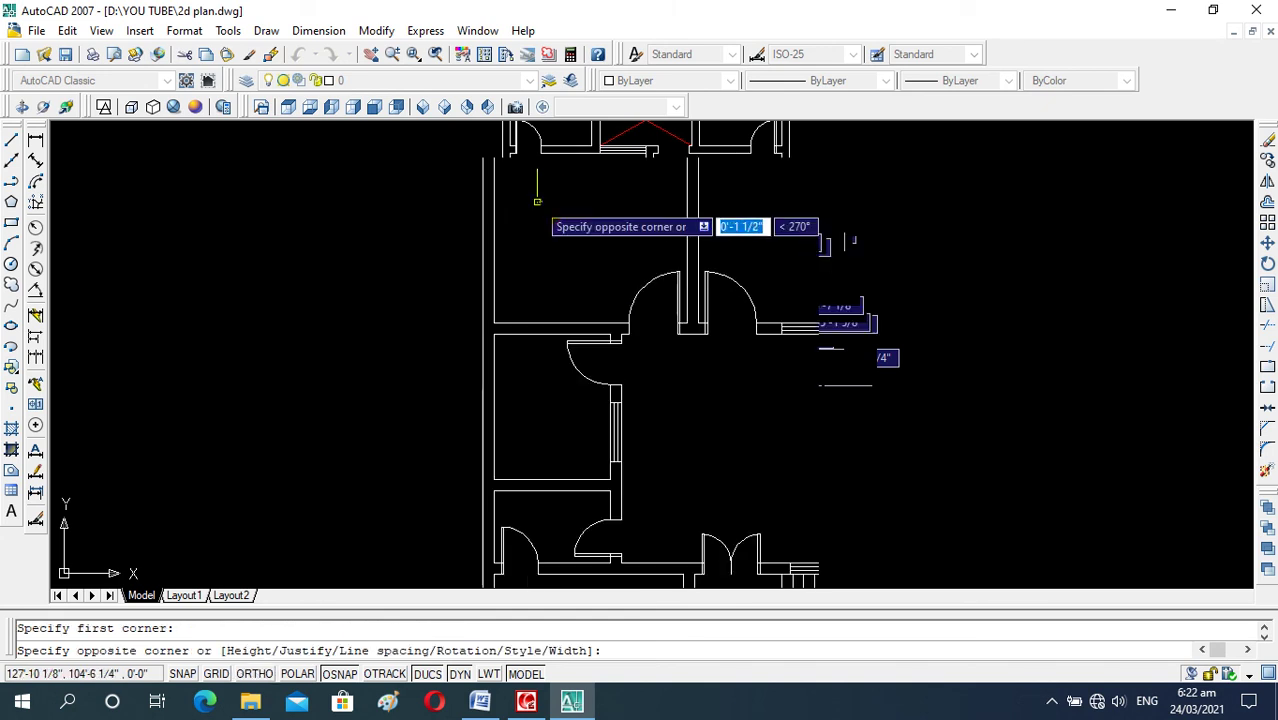
{"action": "left_click", "coordinate": [655, 248]}
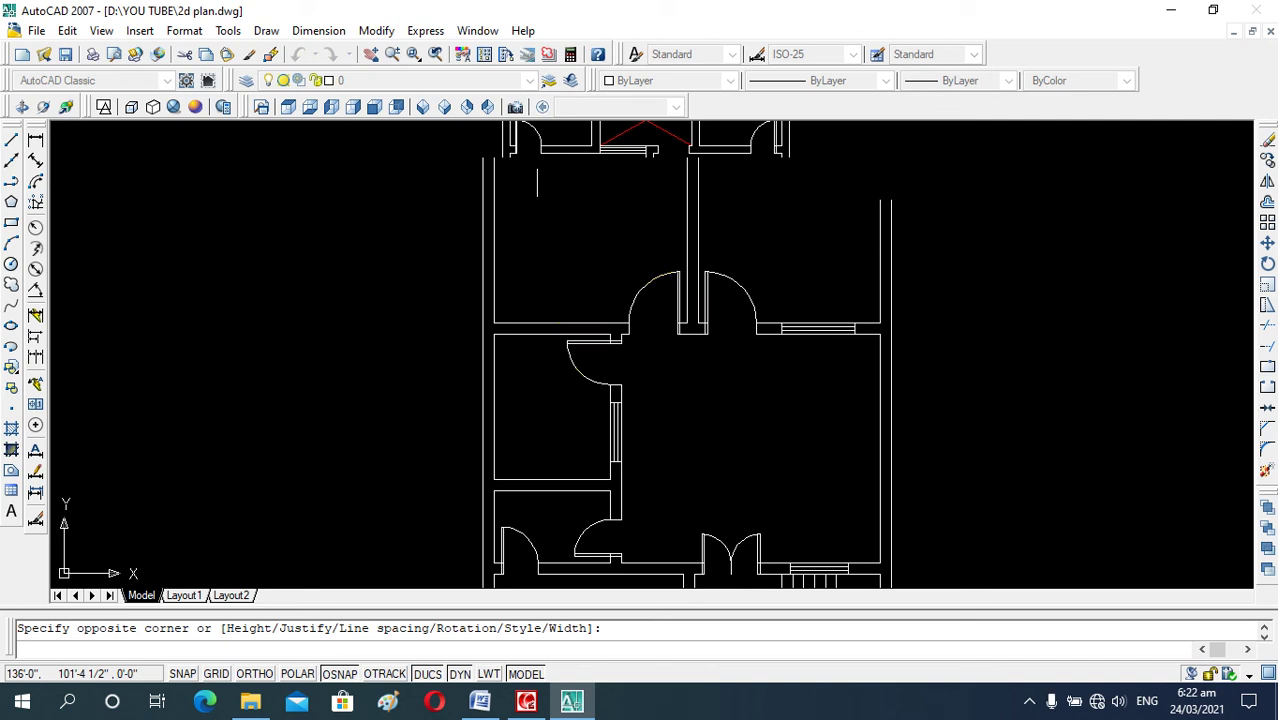
{"action": "left_click", "coordinate": [888, 360]}
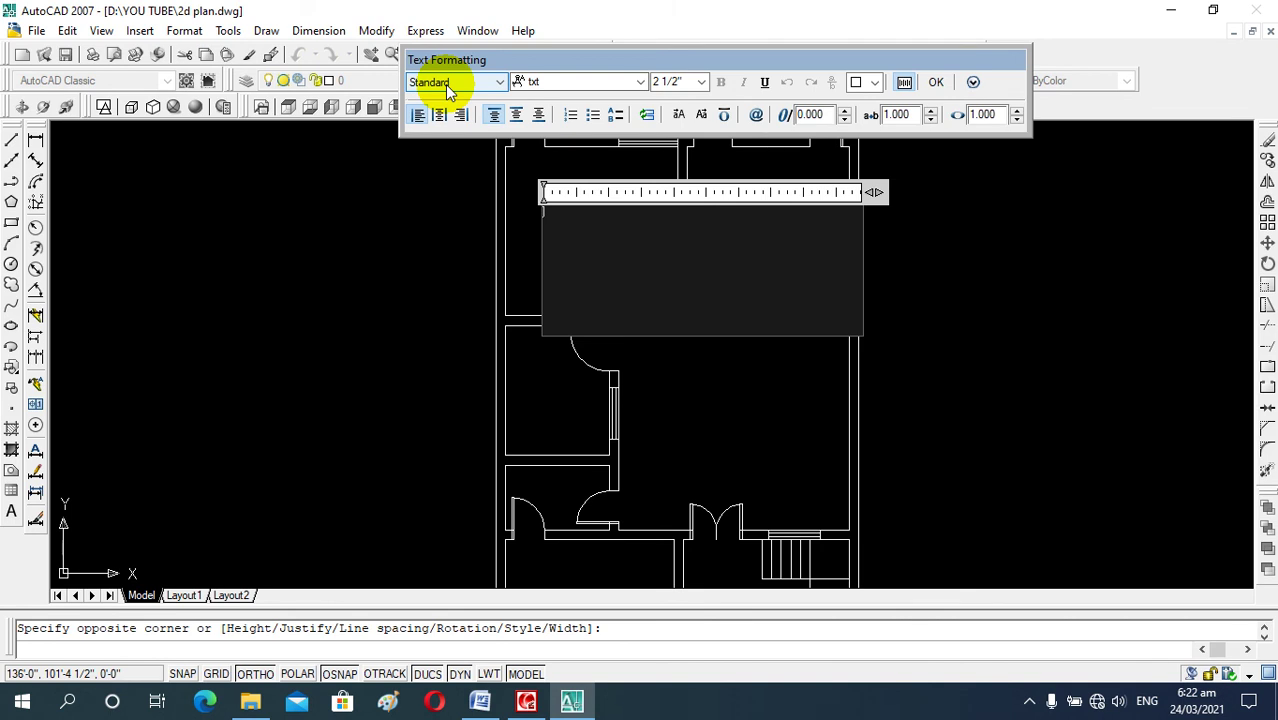
Type BED ROOM in Times New Roman, height 9, colour red, and place the label.
{"action": "left_click", "coordinate": [701, 84]}
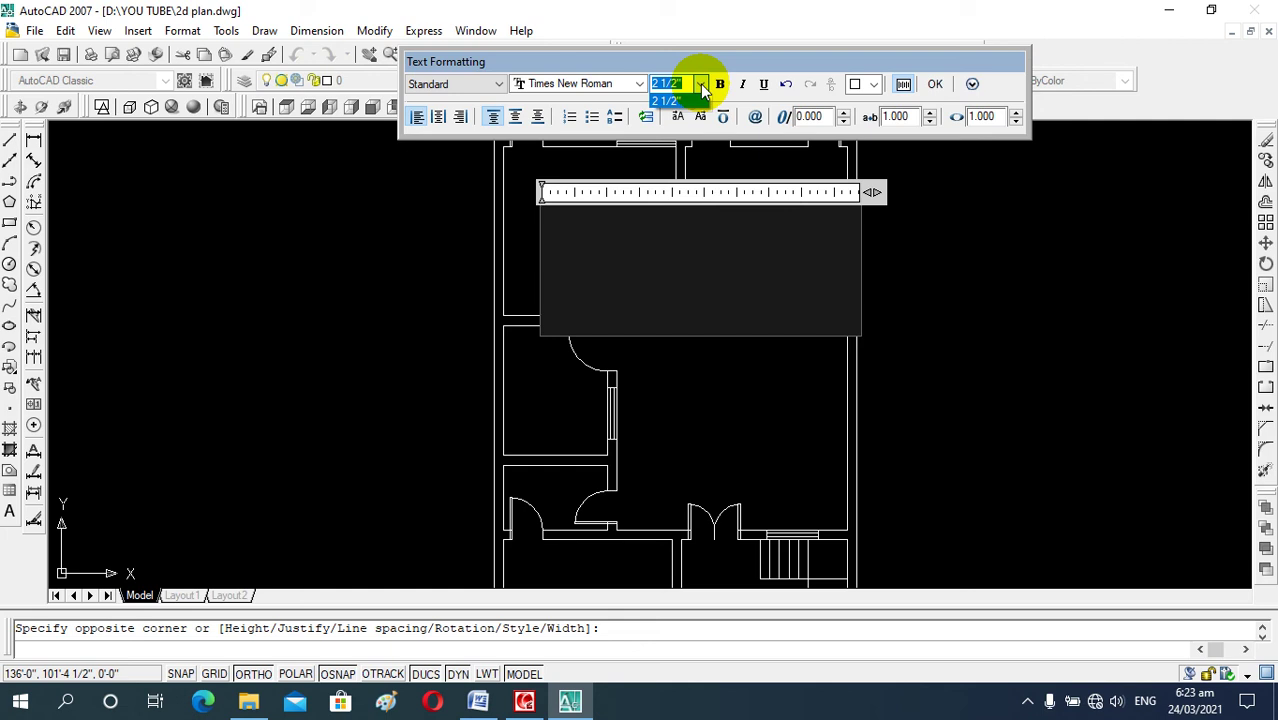
{"action": "type", "text": "9"}
{"action": "key", "text": "Return"}
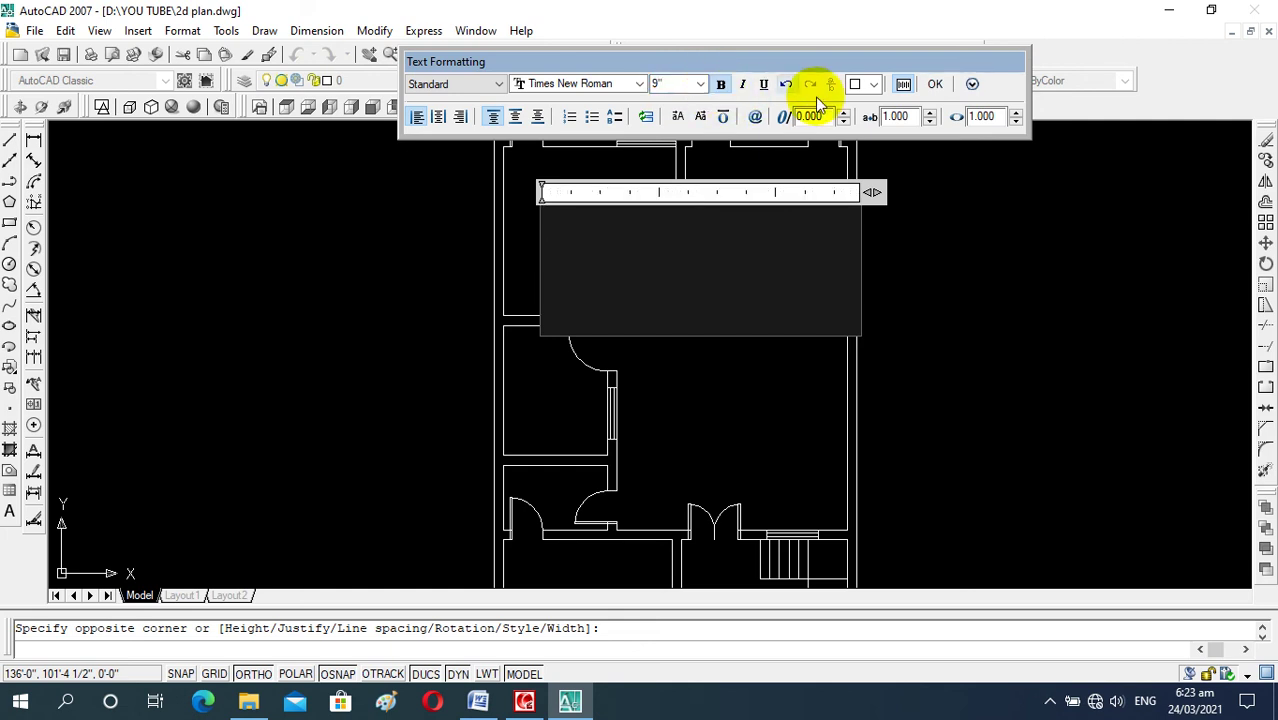
{"action": "left_click", "coordinate": [873, 84]}
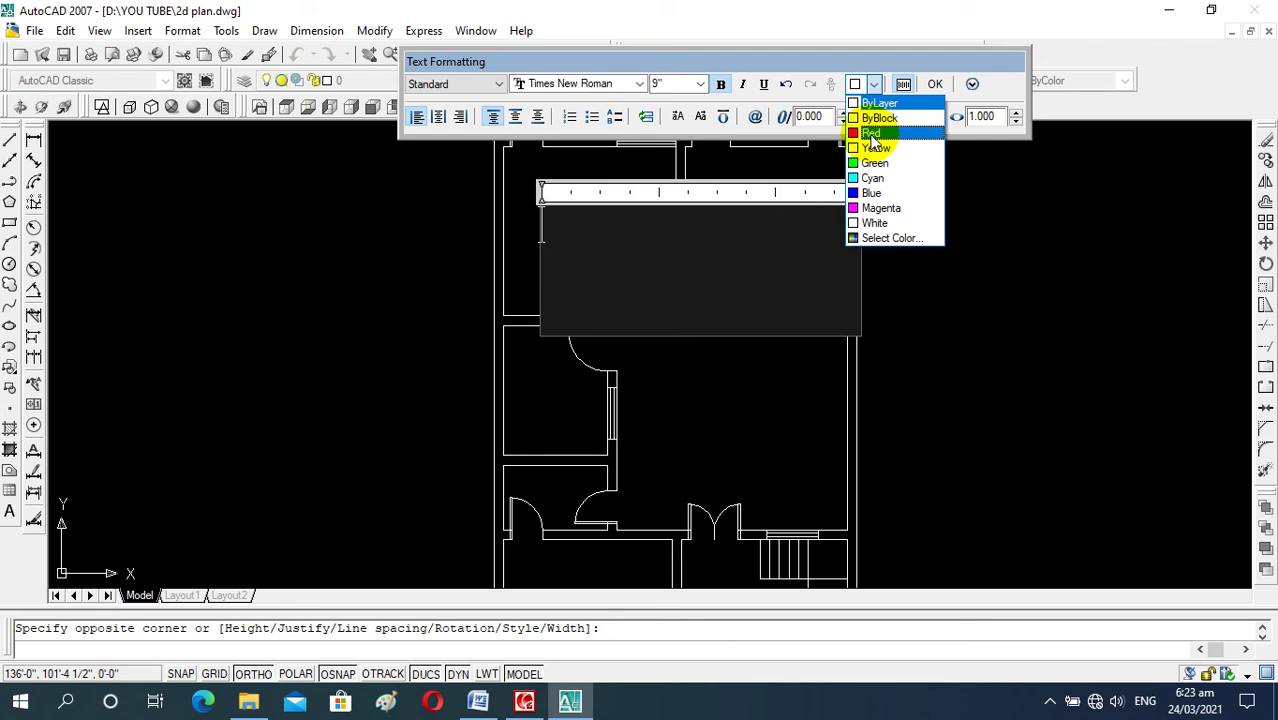
{"action": "left_click", "coordinate": [872, 134]}
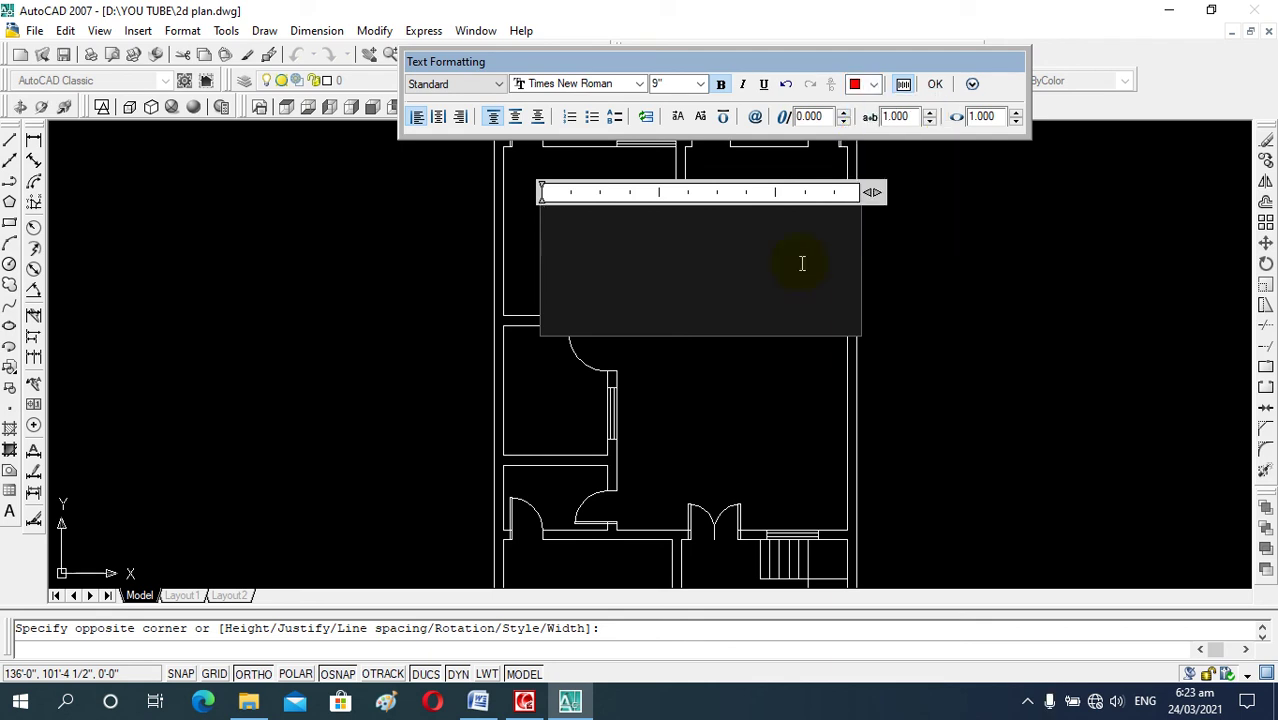
{"action": "type", "text": "BE"}
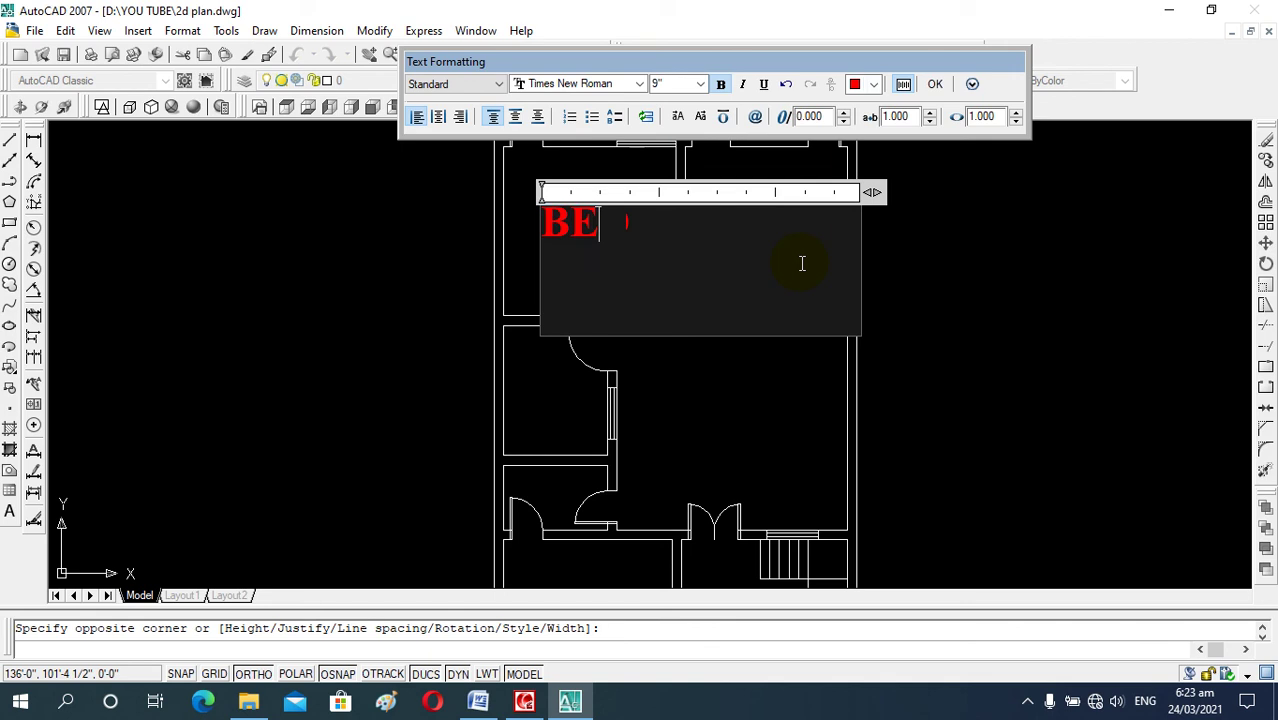
{"action": "type", "text": "D"}
{"action": "type", "text": "ROOM"}
{"action": "left_click", "coordinate": [927, 305]}
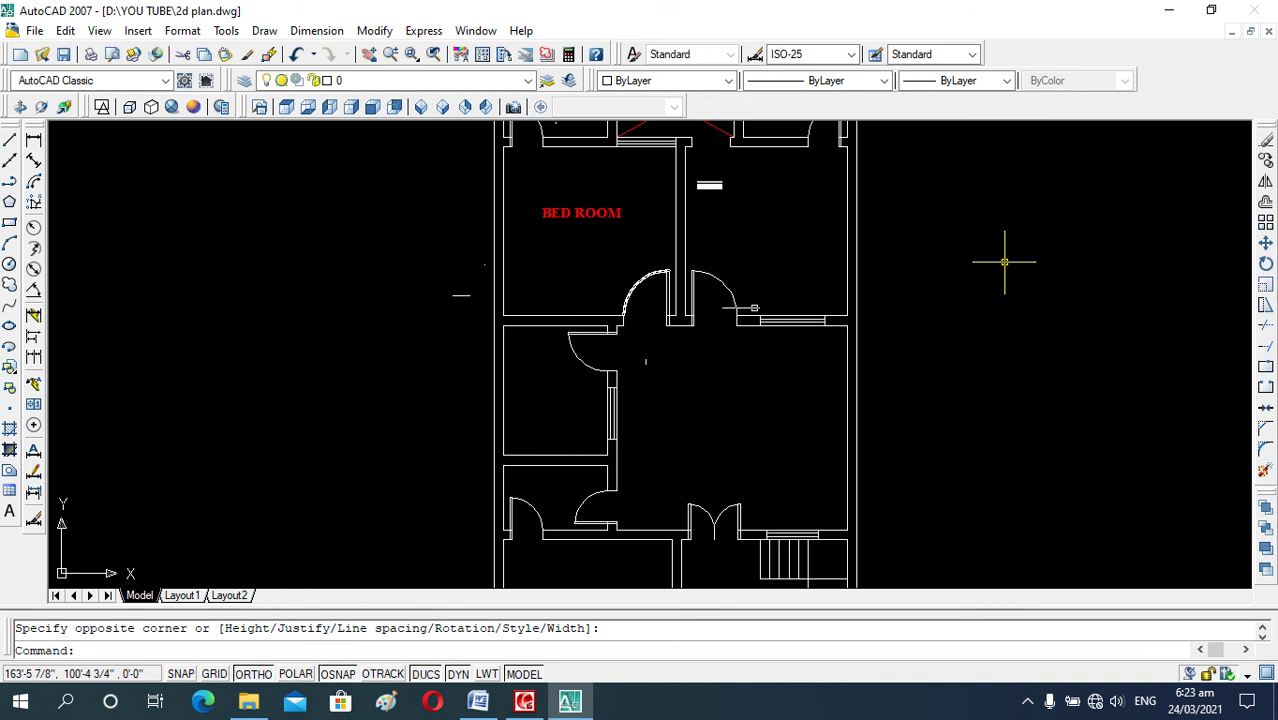
Cancel the leftover text prompt and measure the left bedroom's width as 13'-3" with DI.
{"action": "scroll", "coordinate": [713, 337], "scroll_direction": "up", "scroll_amount": 2}
{"action": "scroll", "coordinate": [713, 340], "scroll_direction": "up", "scroll_amount": 3}
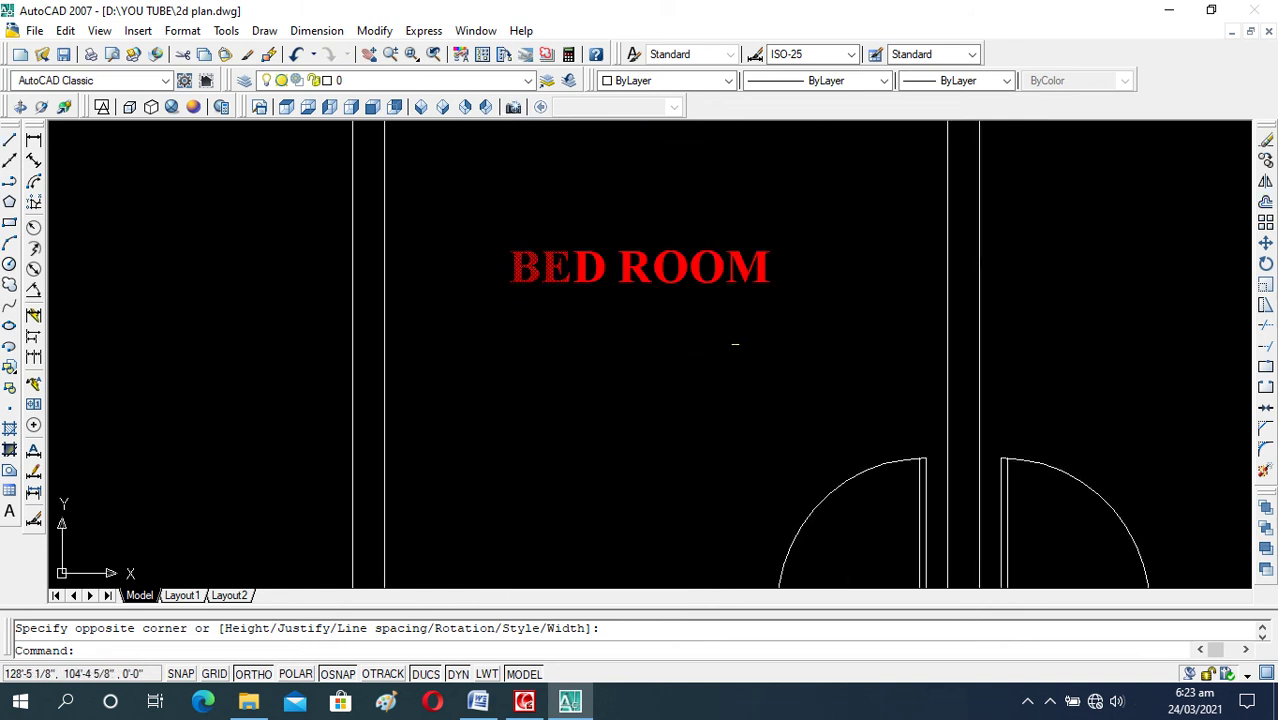
{"action": "scroll", "coordinate": [535, 264], "scroll_direction": "down", "scroll_amount": 4}
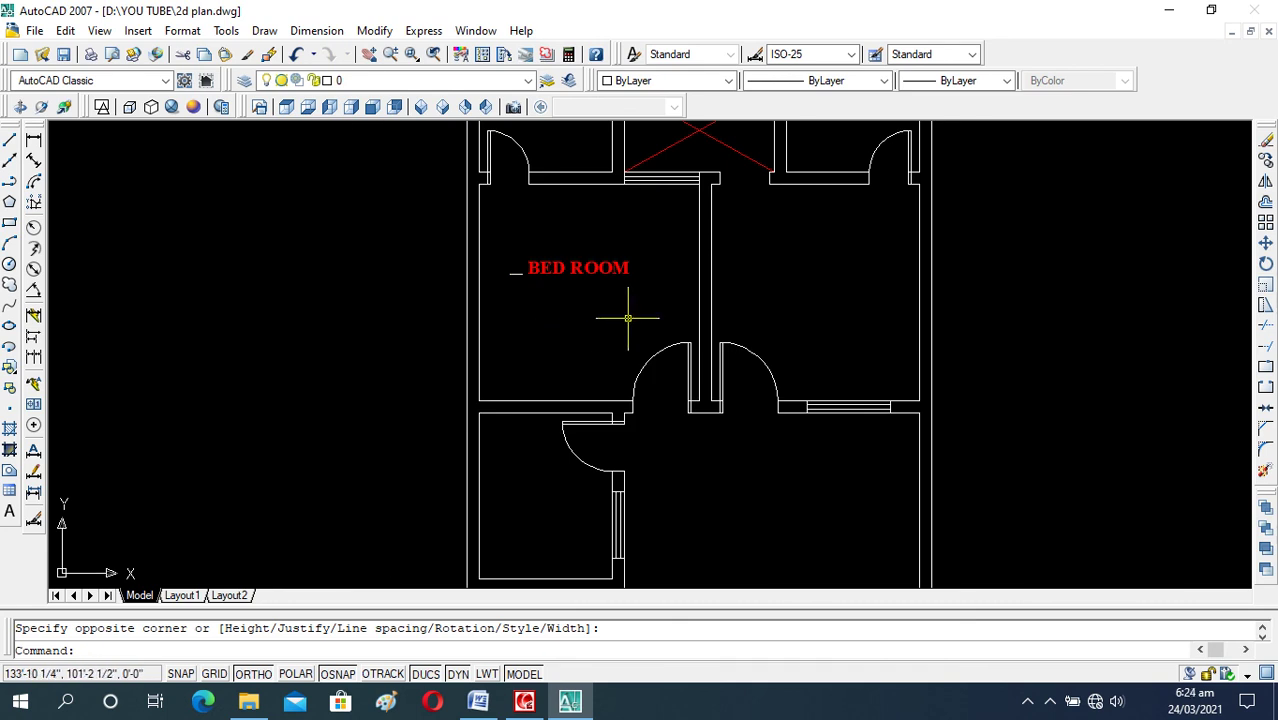
{"action": "key", "text": "Escape"}
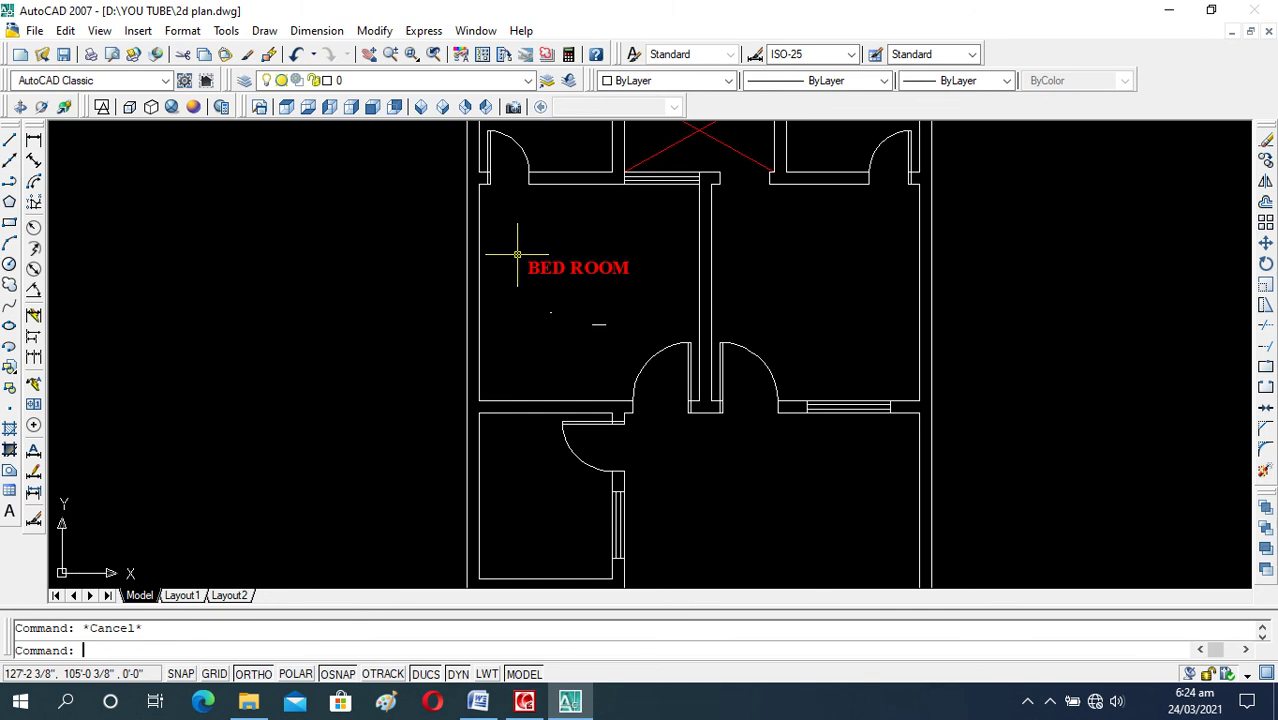
{"action": "scroll", "coordinate": [517, 254], "scroll_direction": "up", "scroll_amount": 3}
{"action": "type", "text": "di"}
{"action": "key", "text": "Return"}
{"action": "left_click", "coordinate": [496, 187]}
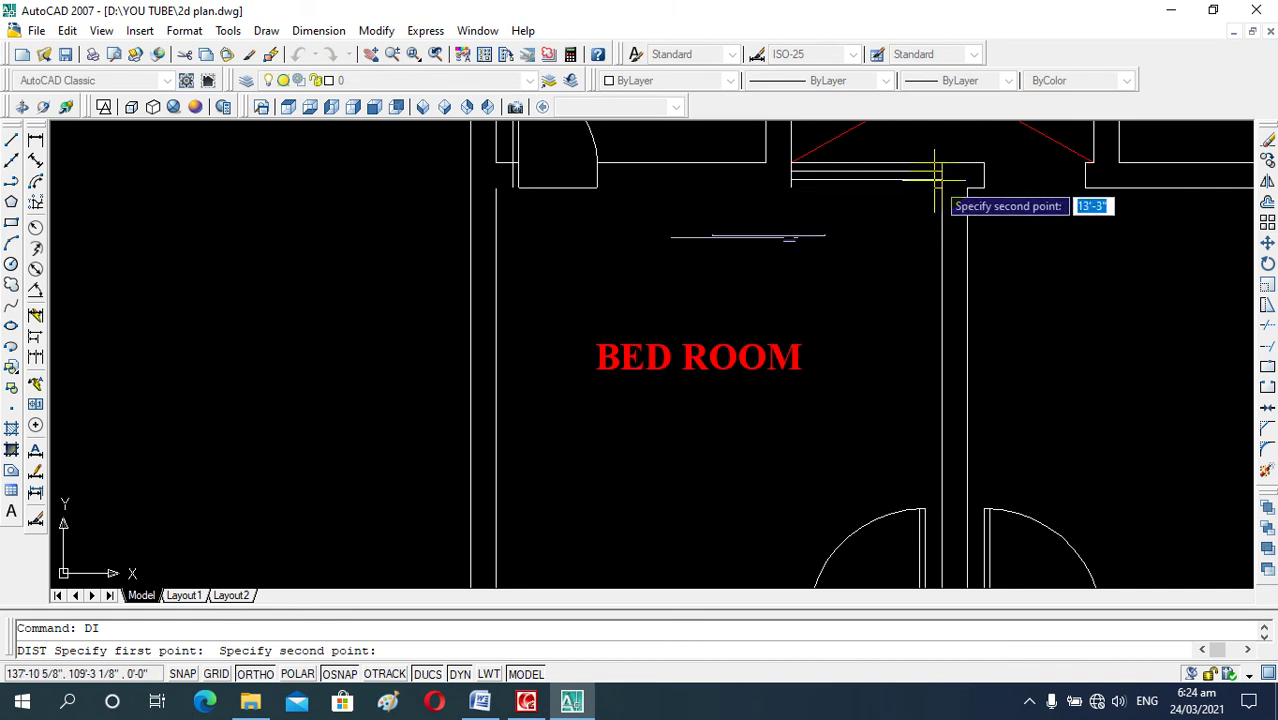
{"action": "left_click", "coordinate": [941, 187]}
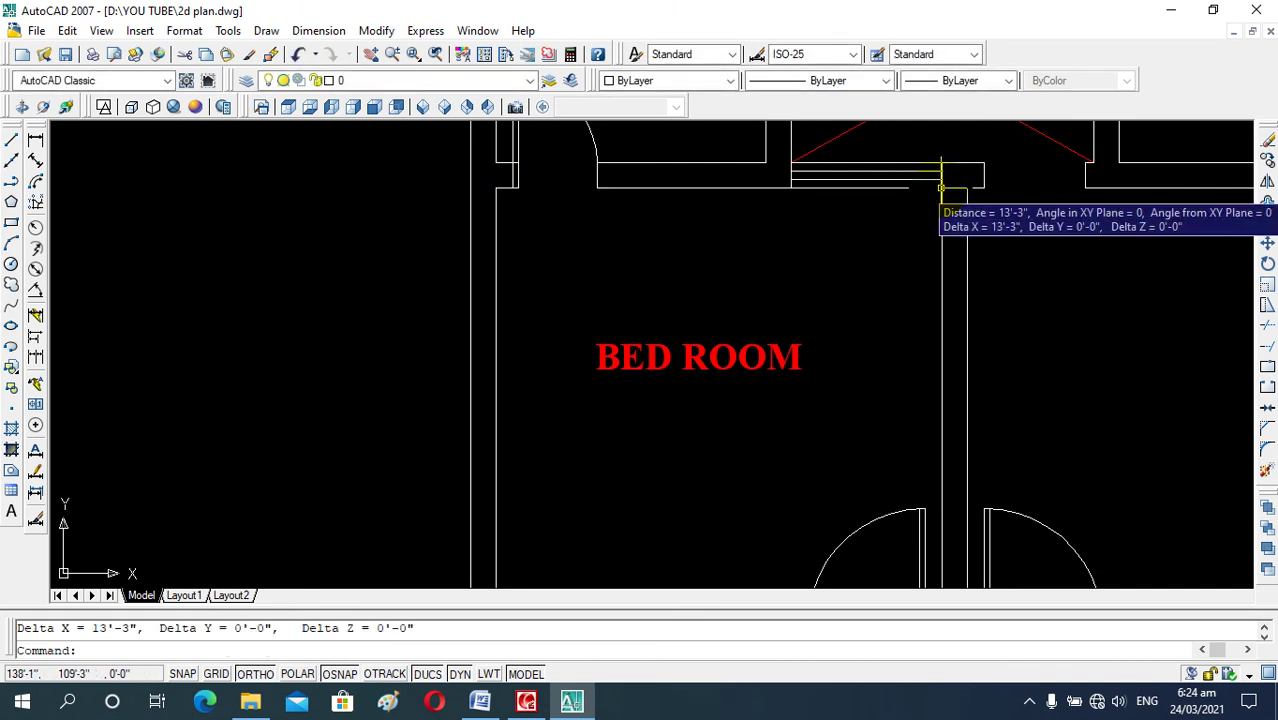
{"action": "key", "text": "Escape"}
Measure the bedroom's length as 13'-0" and select its BED ROOM label.
{"action": "scroll", "coordinate": [680, 183], "scroll_direction": "down", "scroll_amount": 2}
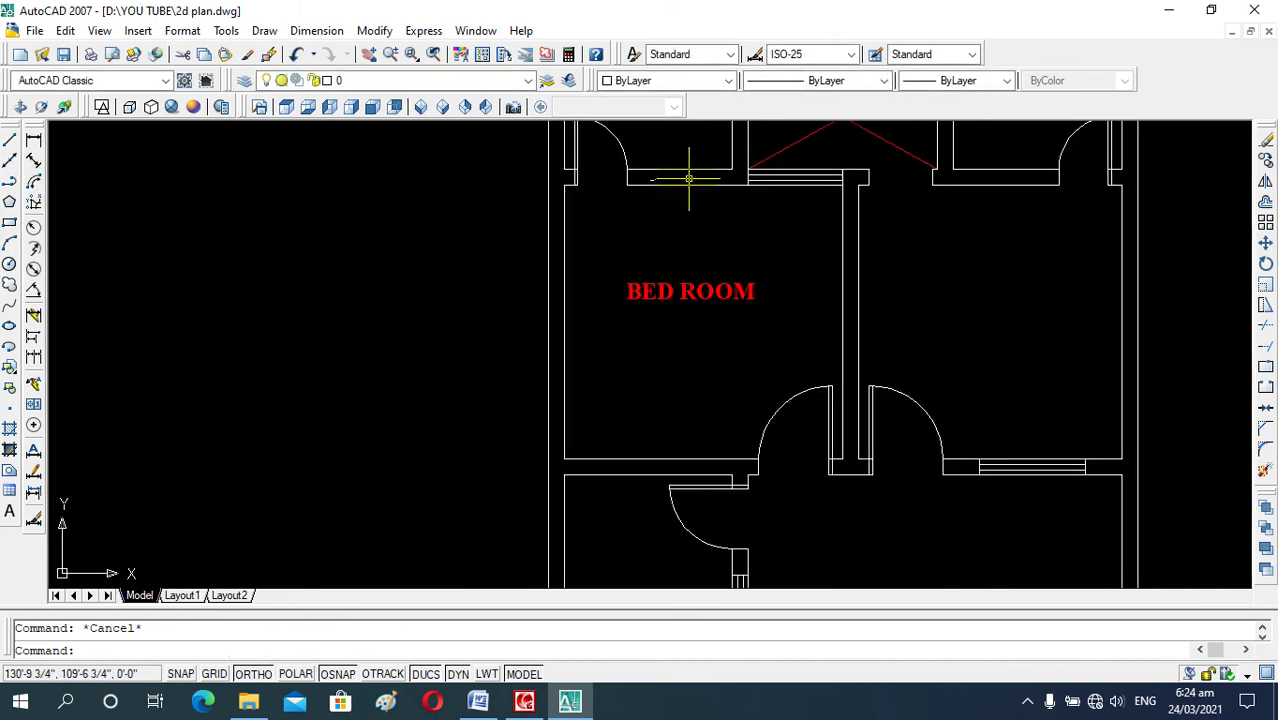
{"action": "type", "text": "di"}
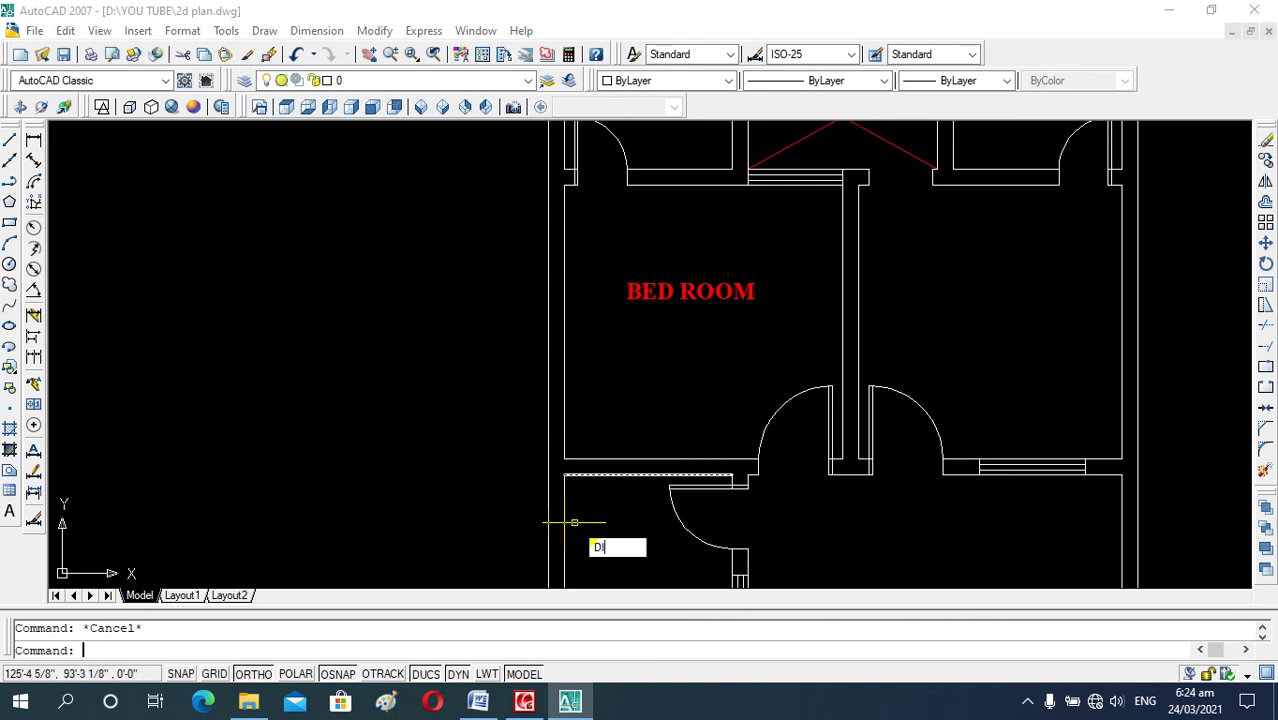
{"action": "key", "text": "Return"}
{"action": "left_click", "coordinate": [564, 459]}
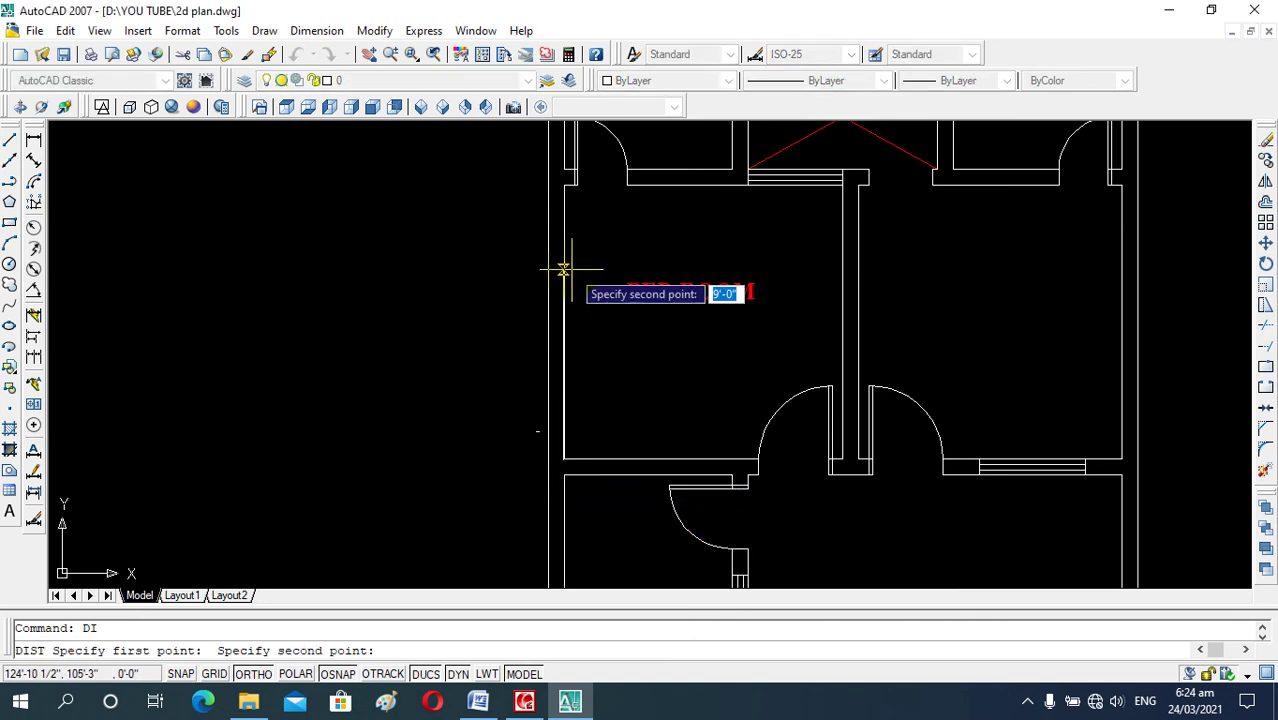
{"action": "left_click", "coordinate": [564, 184]}
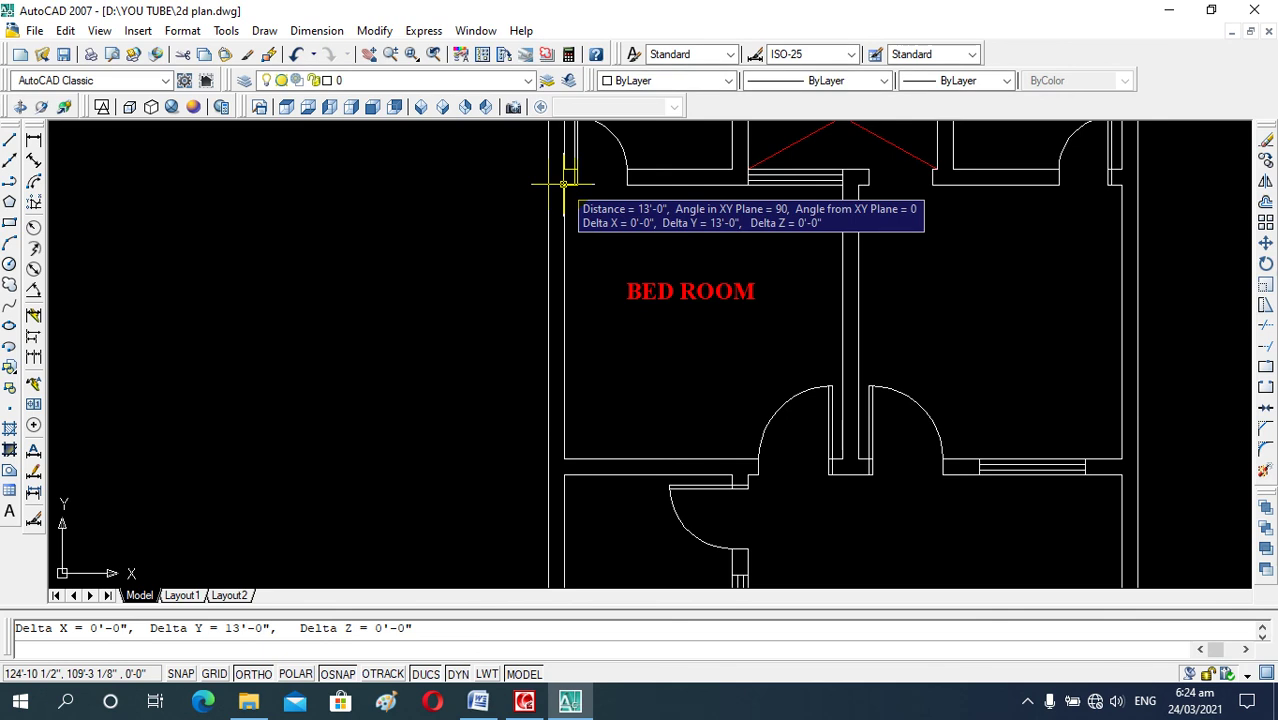
{"action": "key", "text": "Escape"}
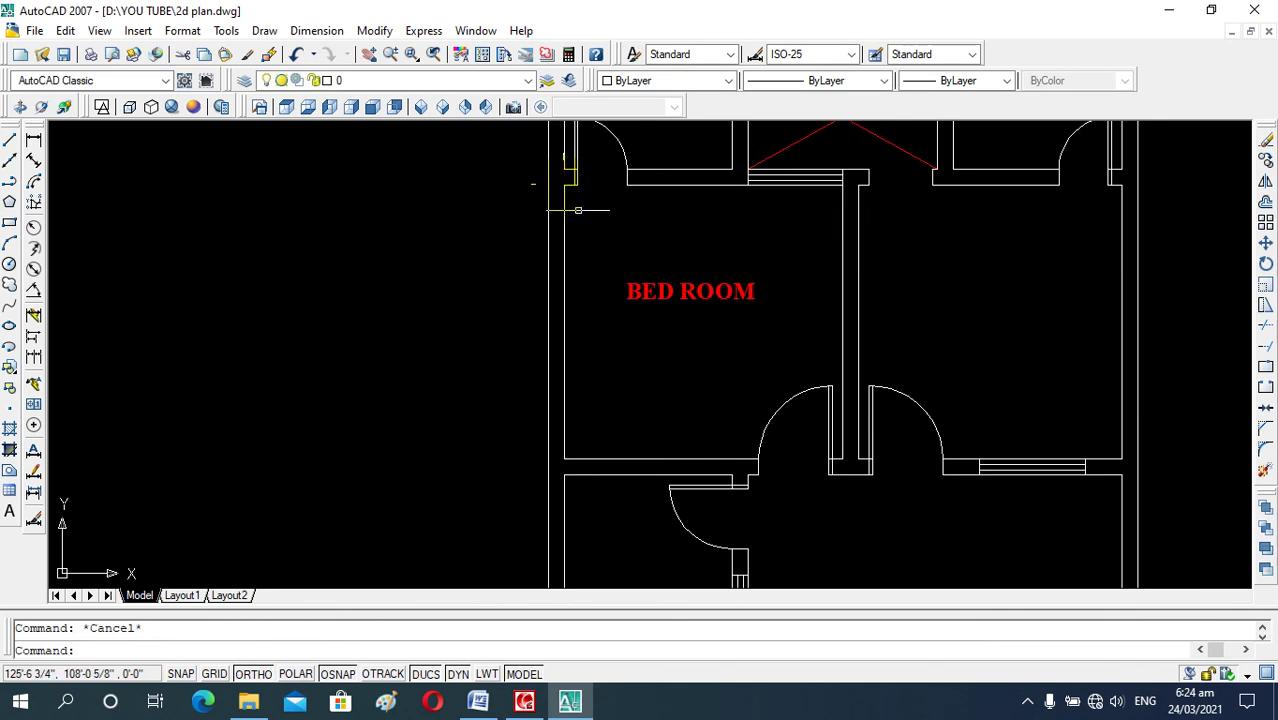
{"action": "left_click", "coordinate": [650, 295]}
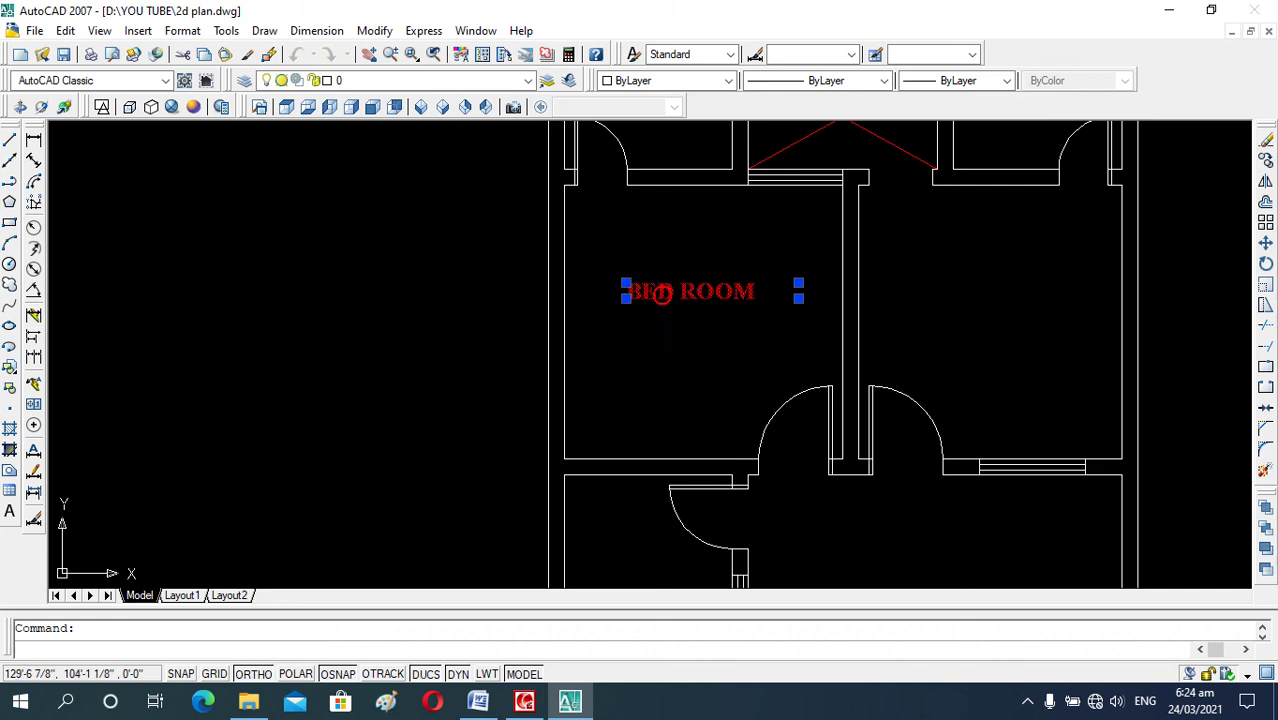
Add a second line reading 13' 3" * 13' beneath the left bedroom's BED ROOM label.
{"action": "double_click", "coordinate": [664, 296]}
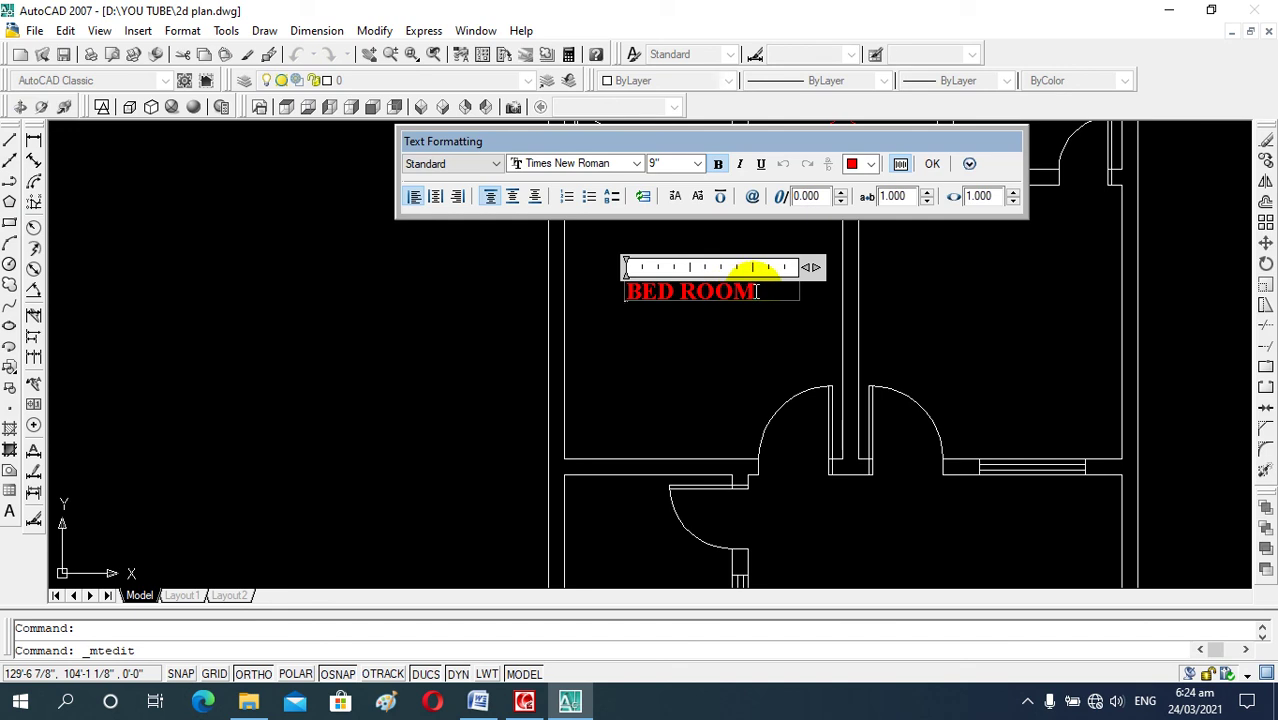
{"action": "key", "text": "Return"}
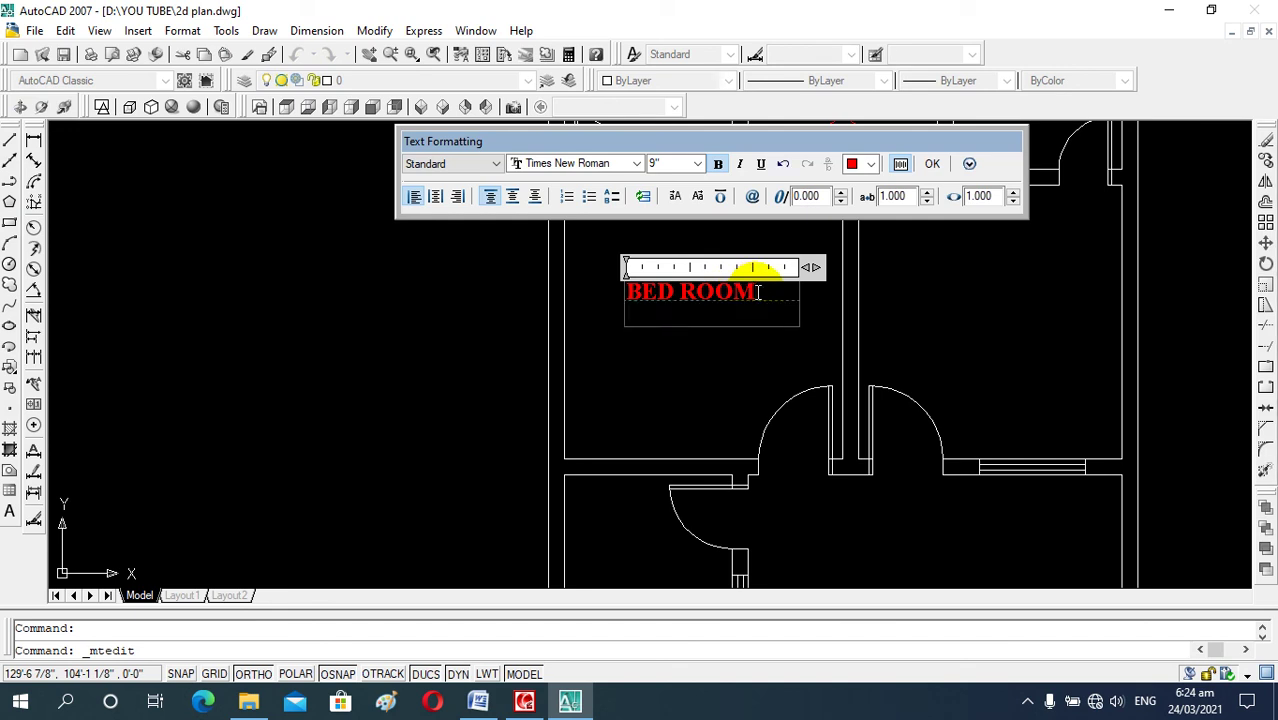
{"action": "type", "text": "1"}
{"action": "type", "text": "3'"}
{"action": "type", "text": " 3"}
{"action": "type", "text": "\""}
{"action": "type", "text": " *"}
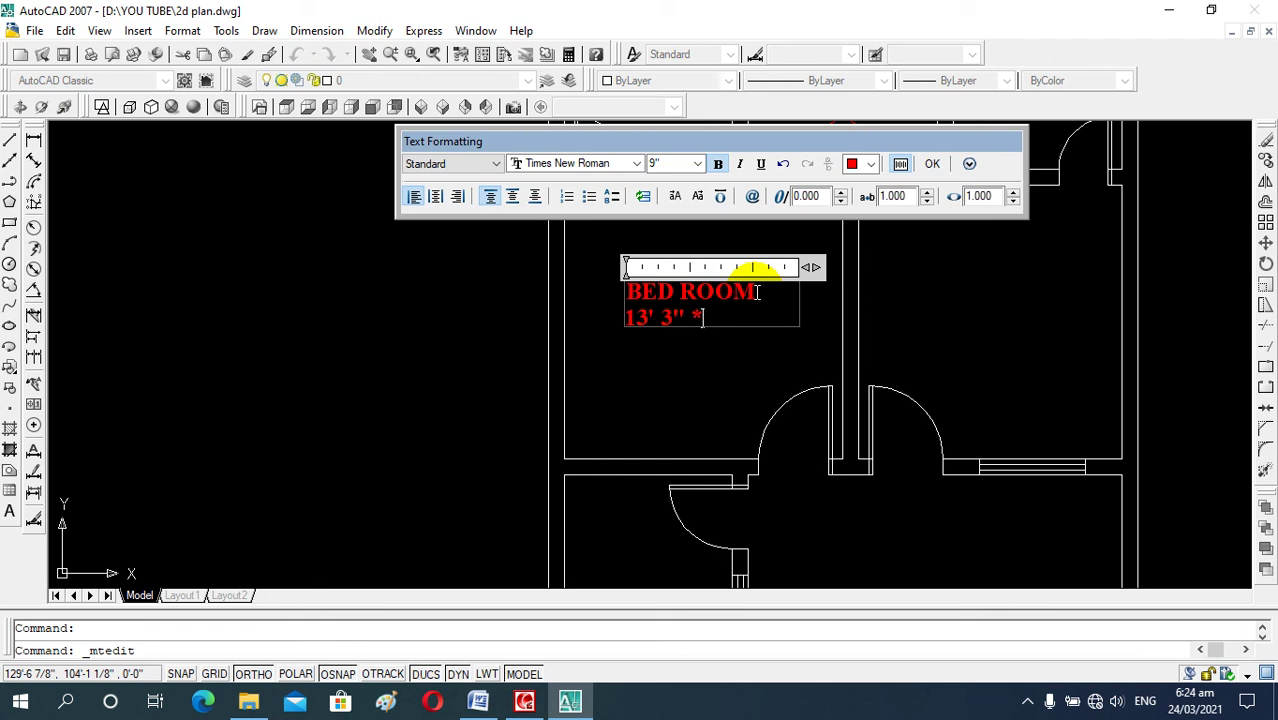
{"action": "type", "text": " 13'"}
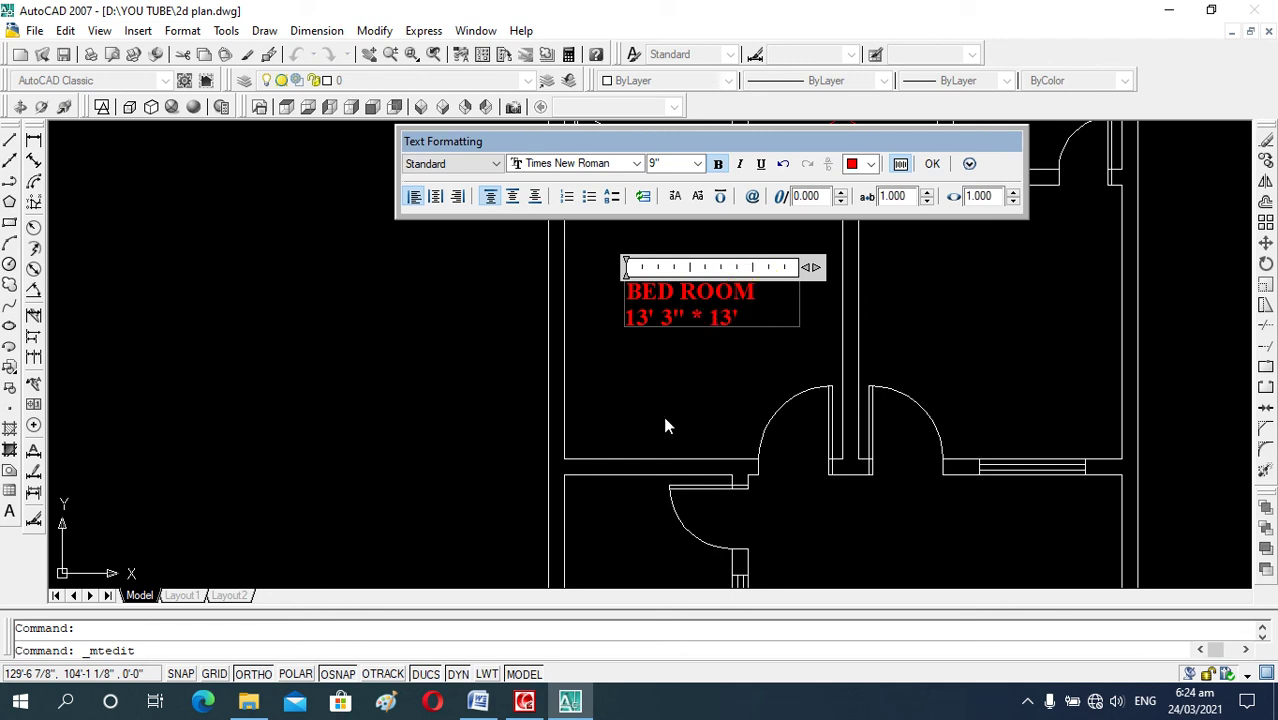
{"action": "left_click", "coordinate": [706, 293]}
{"action": "left_click", "coordinate": [491, 316]}
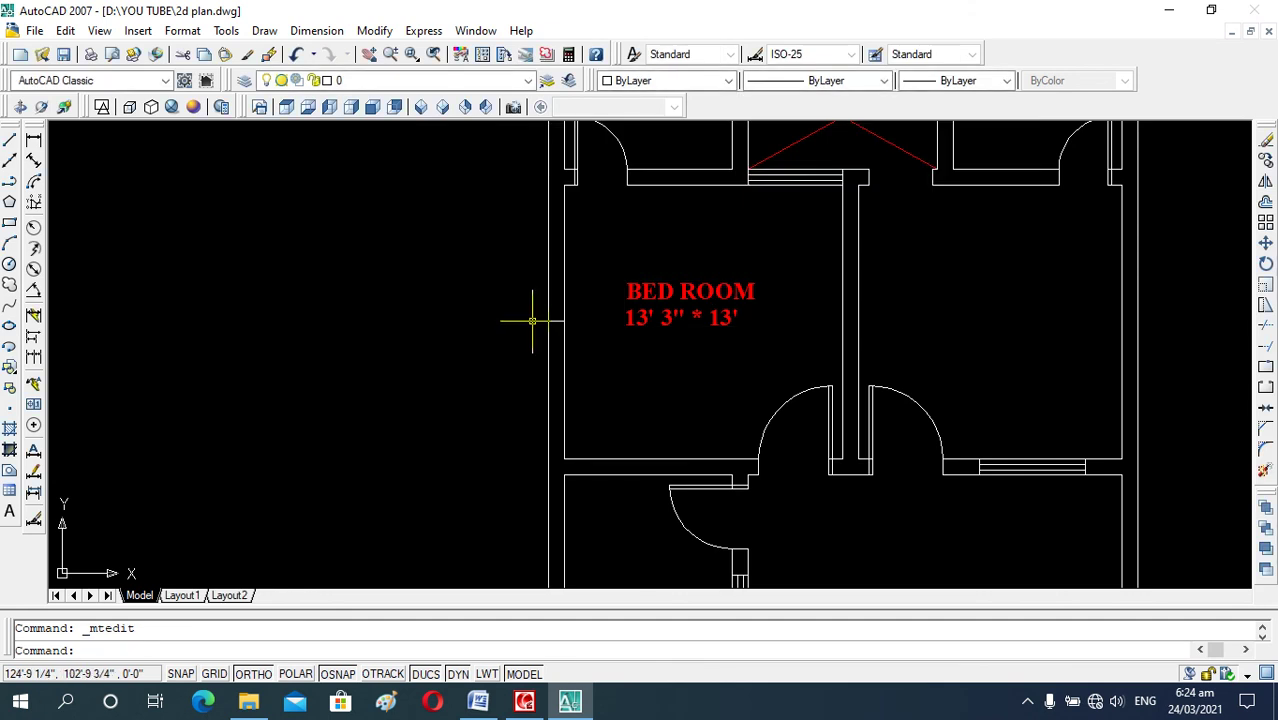
Place a copy of the BED ROOM 13' 3" * 13' label inside the upper-right bedroom.
{"action": "scroll", "coordinate": [690, 380], "scroll_direction": "down", "scroll_amount": 3}
{"action": "scroll", "coordinate": [665, 354], "scroll_direction": "up", "scroll_amount": 4}
{"action": "scroll", "coordinate": [757, 362], "scroll_direction": "up", "scroll_amount": 2}
{"action": "scroll", "coordinate": [741, 353], "scroll_direction": "down", "scroll_amount": 2}
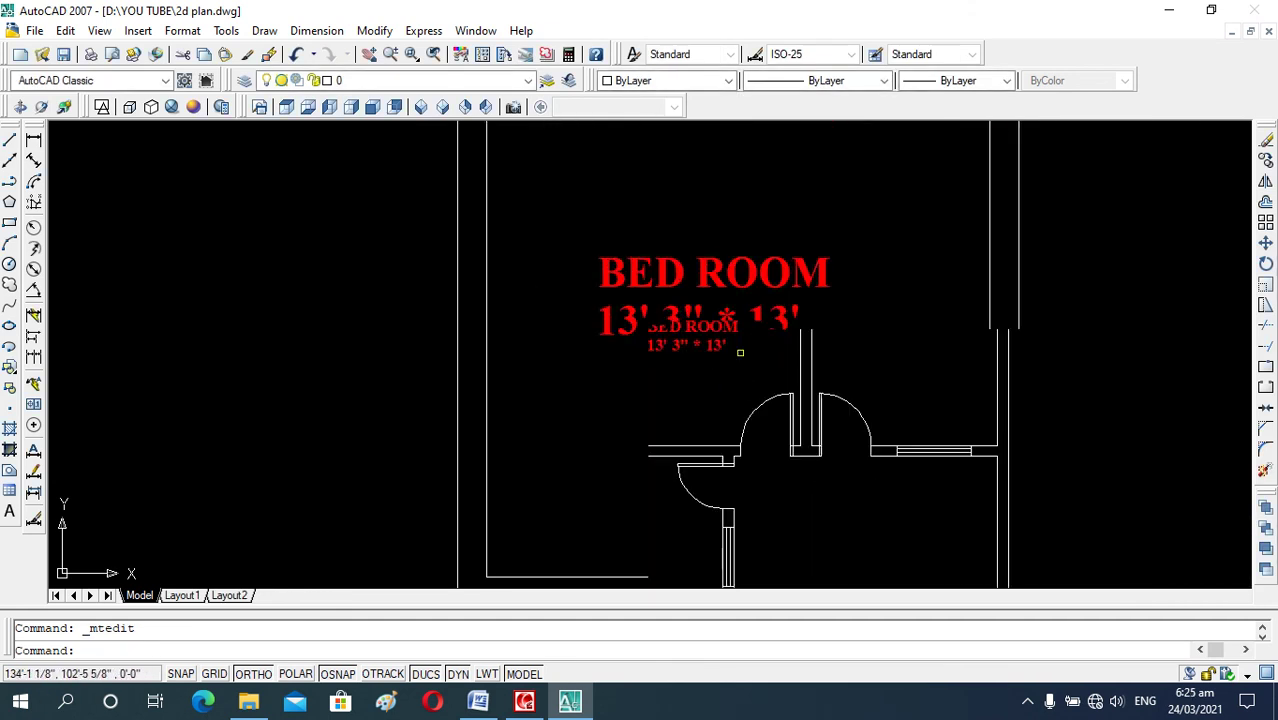
{"action": "scroll", "coordinate": [600, 290], "scroll_direction": "down", "scroll_amount": 4}
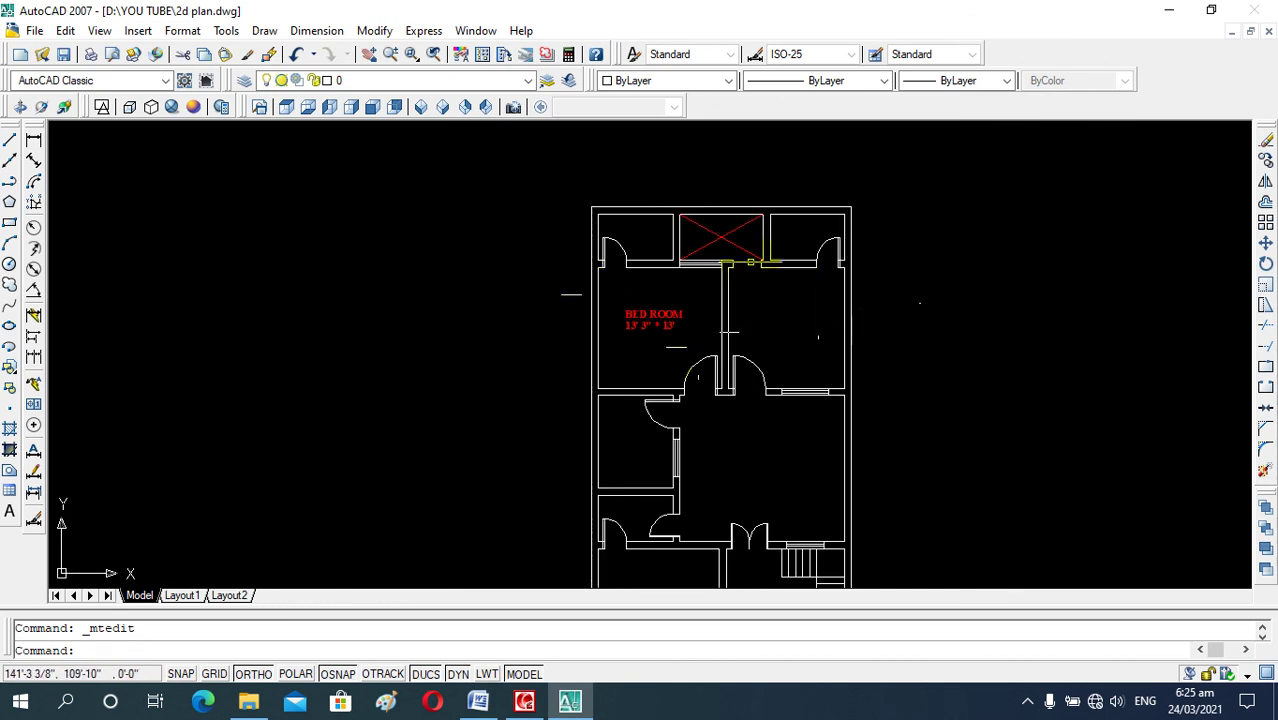
{"action": "scroll", "coordinate": [792, 326], "scroll_direction": "up", "scroll_amount": 1}
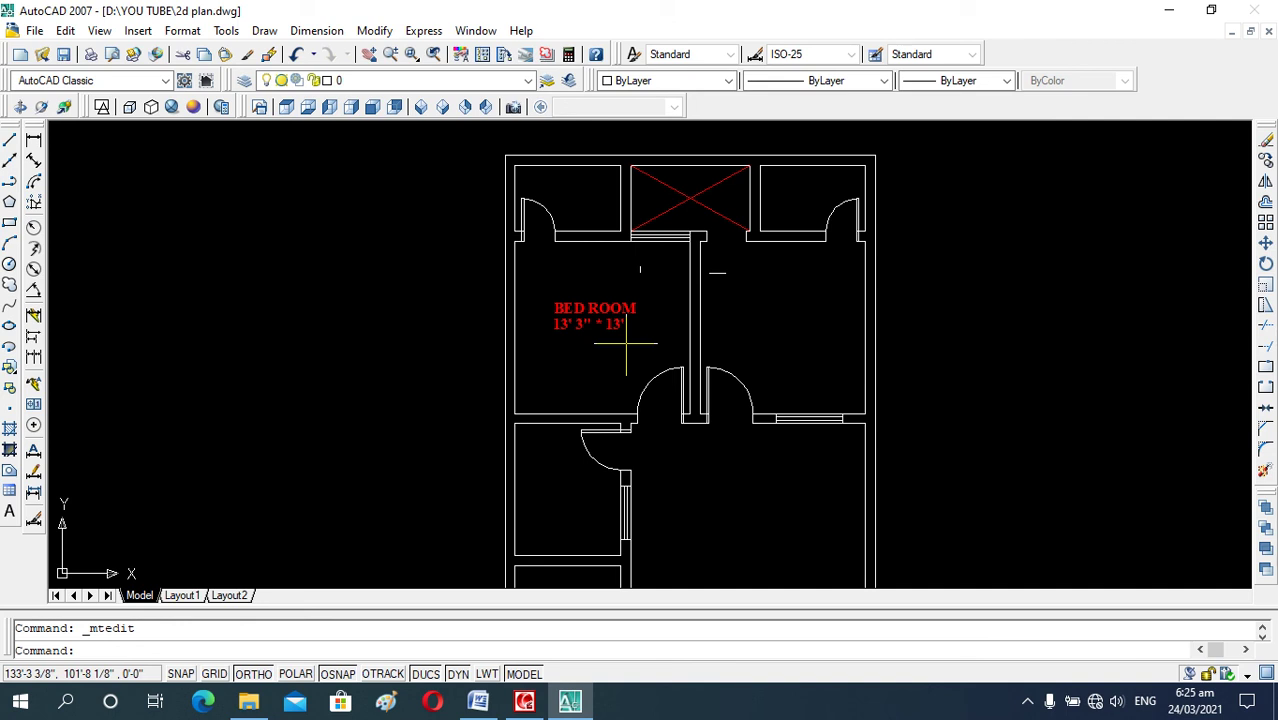
{"action": "left_click", "coordinate": [735, 303]}
{"action": "key", "text": "Escape"}
{"action": "scroll", "coordinate": [737, 376], "scroll_direction": "up", "scroll_amount": 3}
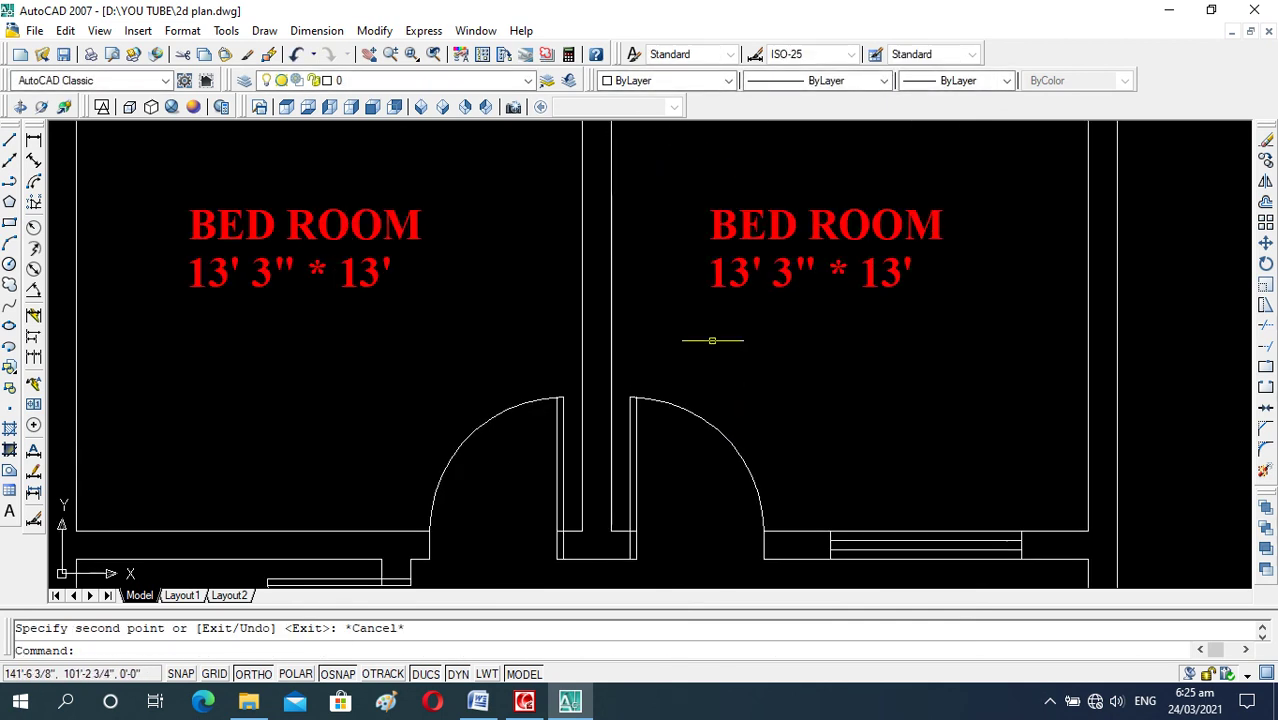
{"action": "scroll", "coordinate": [707, 340], "scroll_direction": "down", "scroll_amount": 2}
Measure the right bedroom between its wall corners with DI, reading a width of 12'-6".
{"action": "type", "text": "d"}
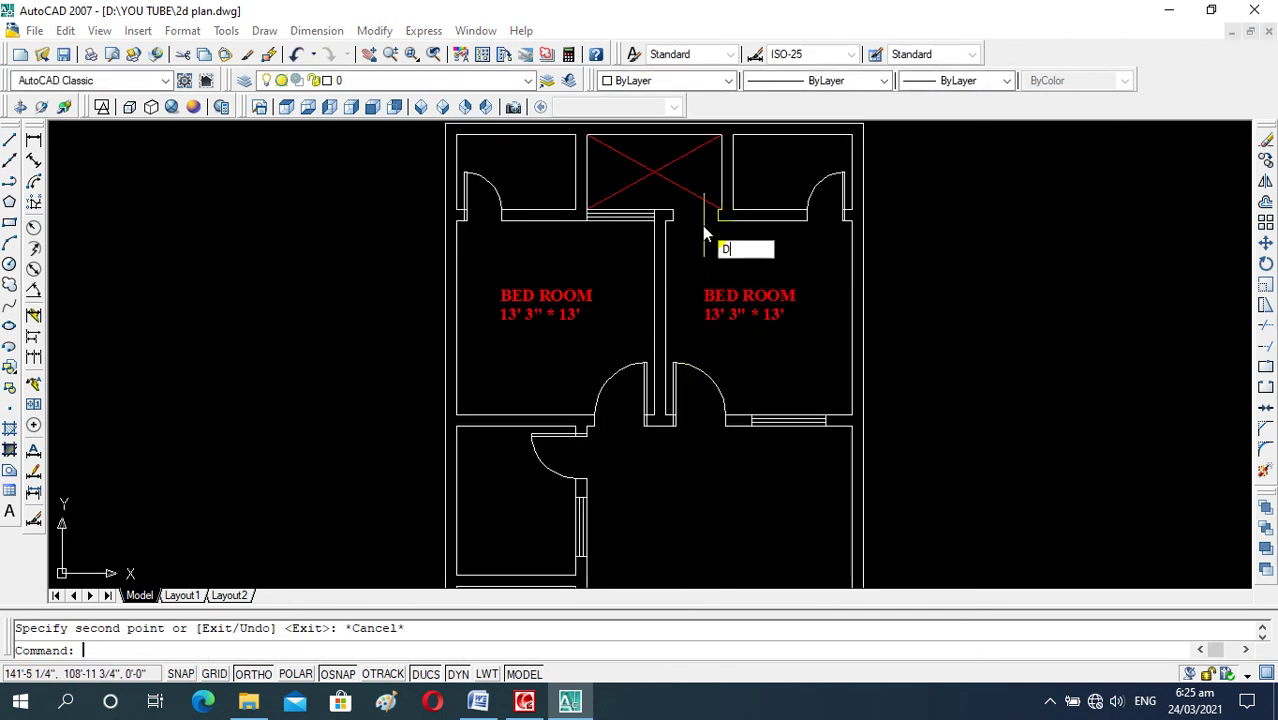
{"action": "type", "text": "i"}
{"action": "key", "text": "Return"}
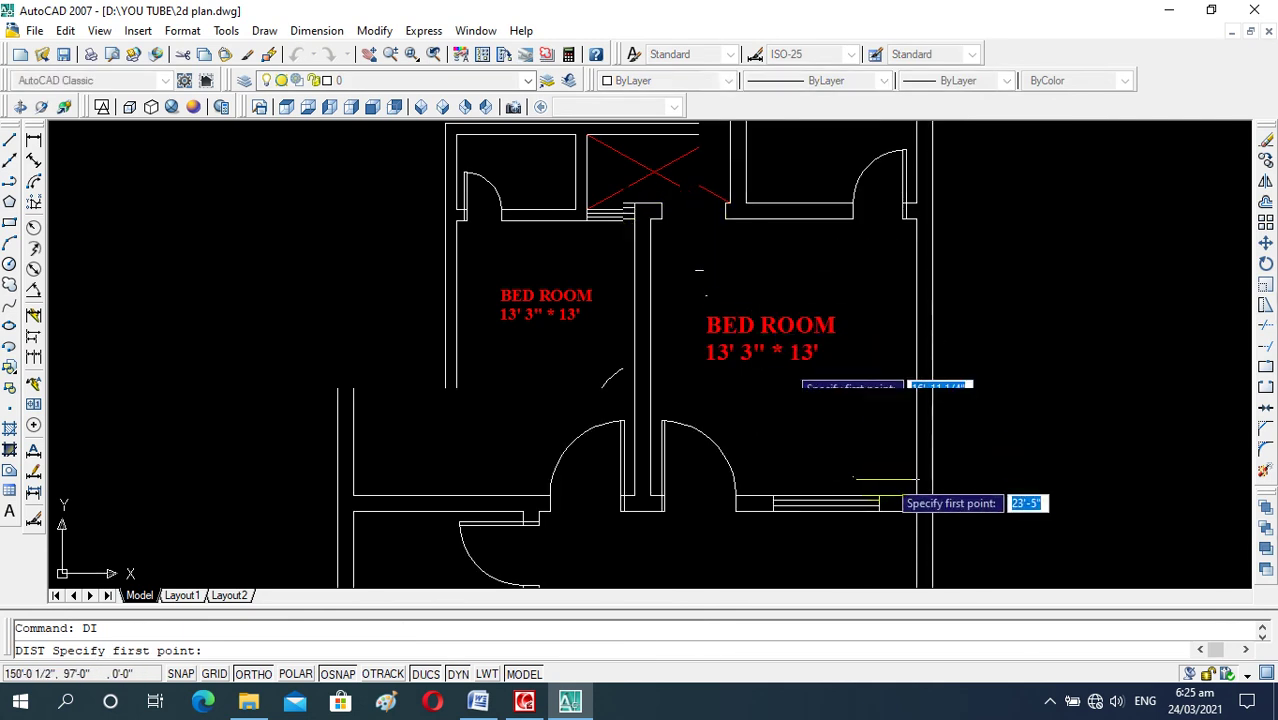
{"action": "left_click", "coordinate": [918, 493]}
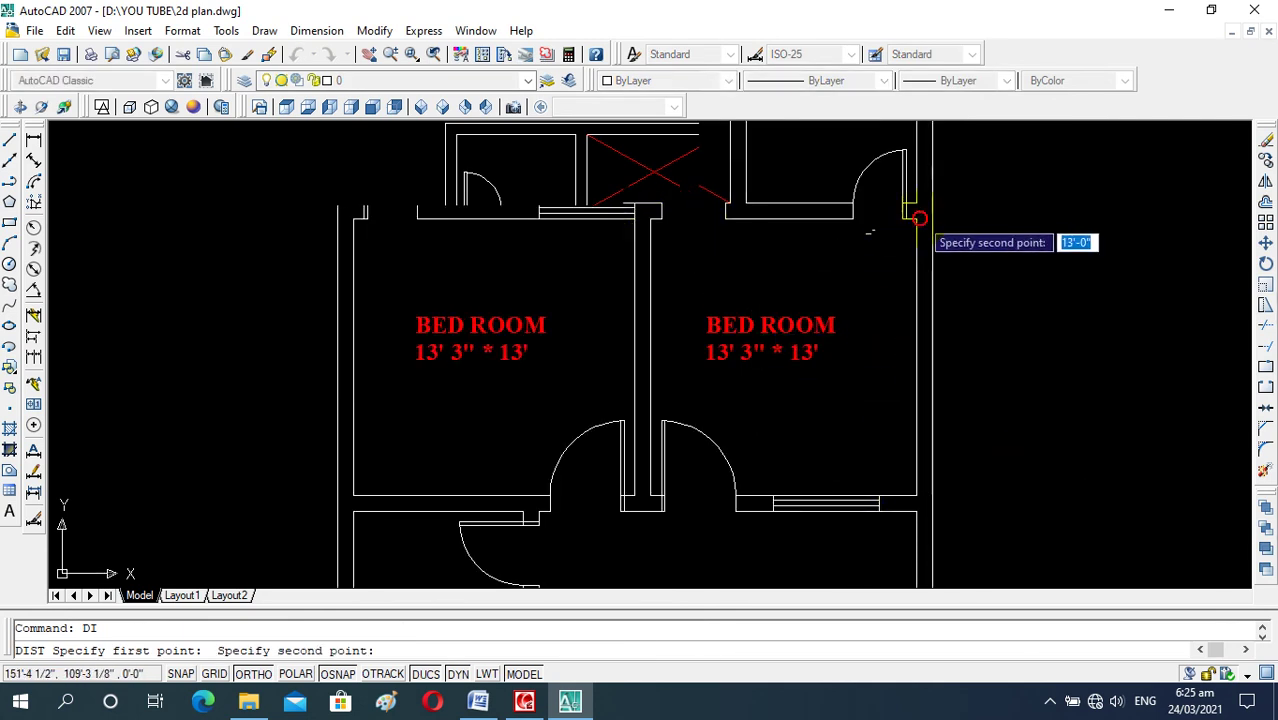
{"action": "left_click", "coordinate": [918, 218]}
{"action": "key", "text": "Escape"}
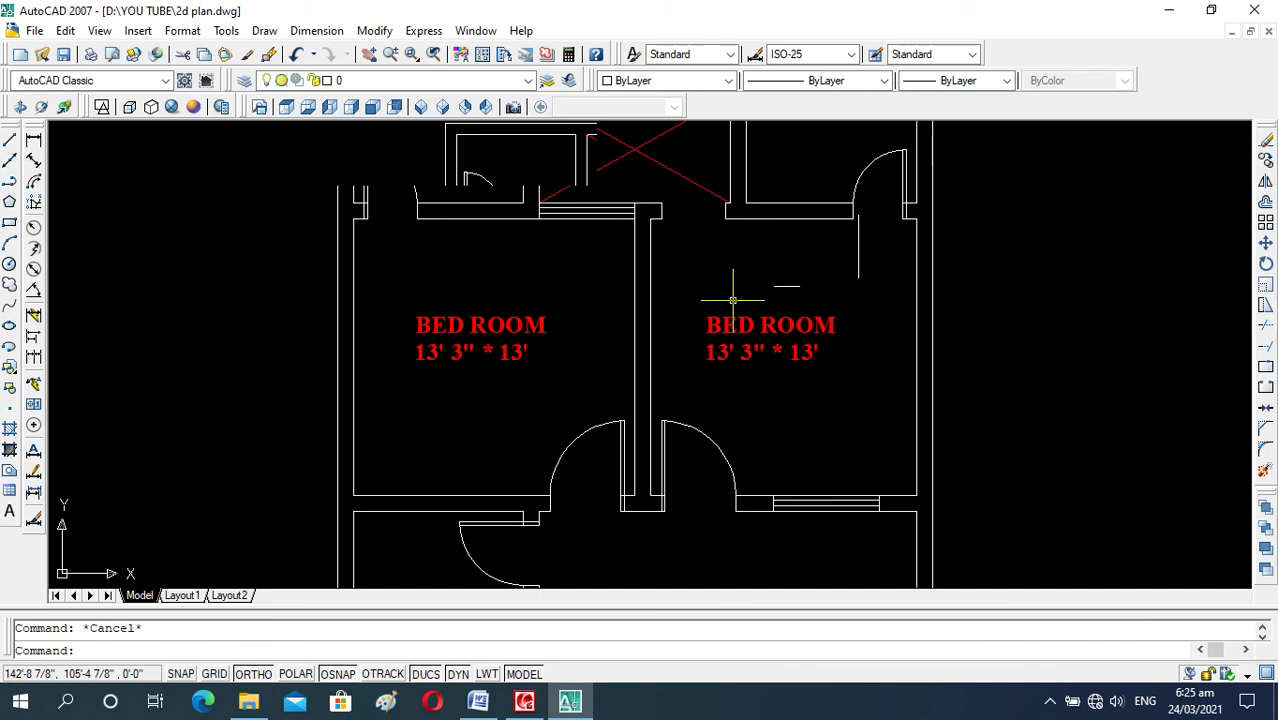
{"action": "type", "text": "di"}
{"action": "key", "text": "Return"}
{"action": "left_click", "coordinate": [651, 218]}
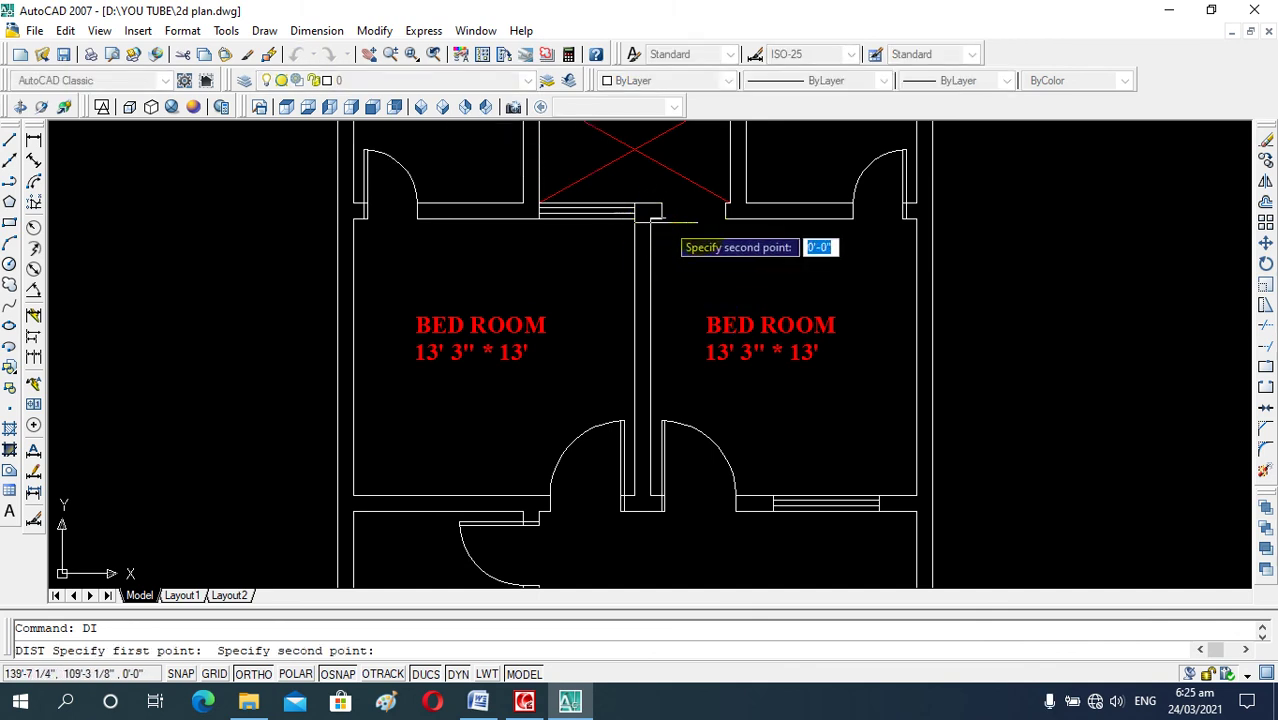
{"action": "left_click", "coordinate": [917, 219]}
{"action": "key", "text": "Escape"}
{"action": "type", "text": "di"}
{"action": "key", "text": "Return"}
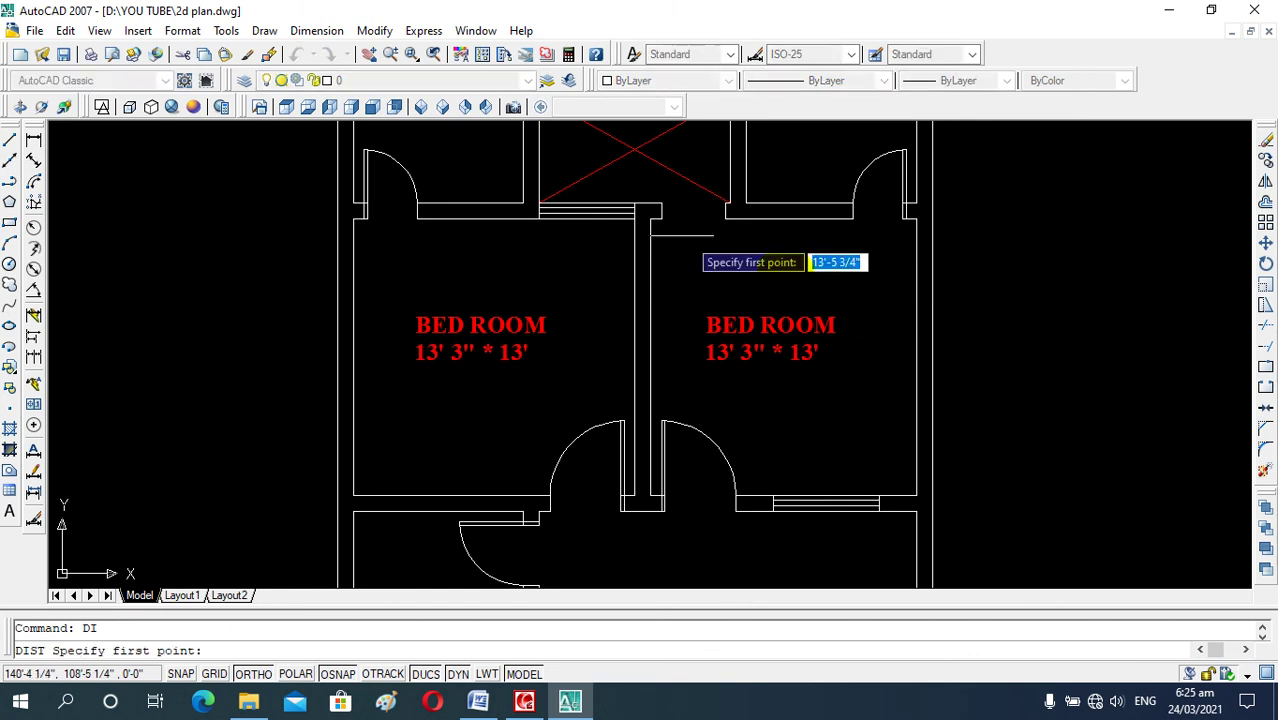
{"action": "left_click", "coordinate": [650, 217]}
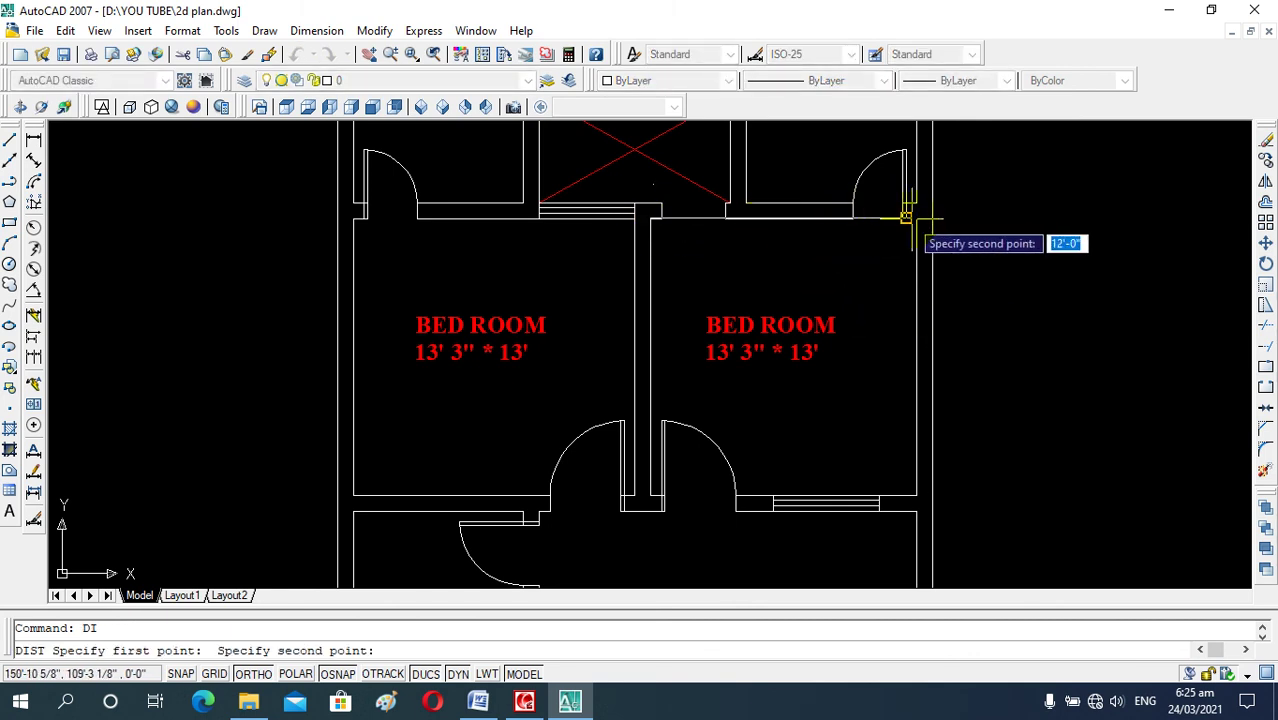
{"action": "left_click", "coordinate": [916, 216]}
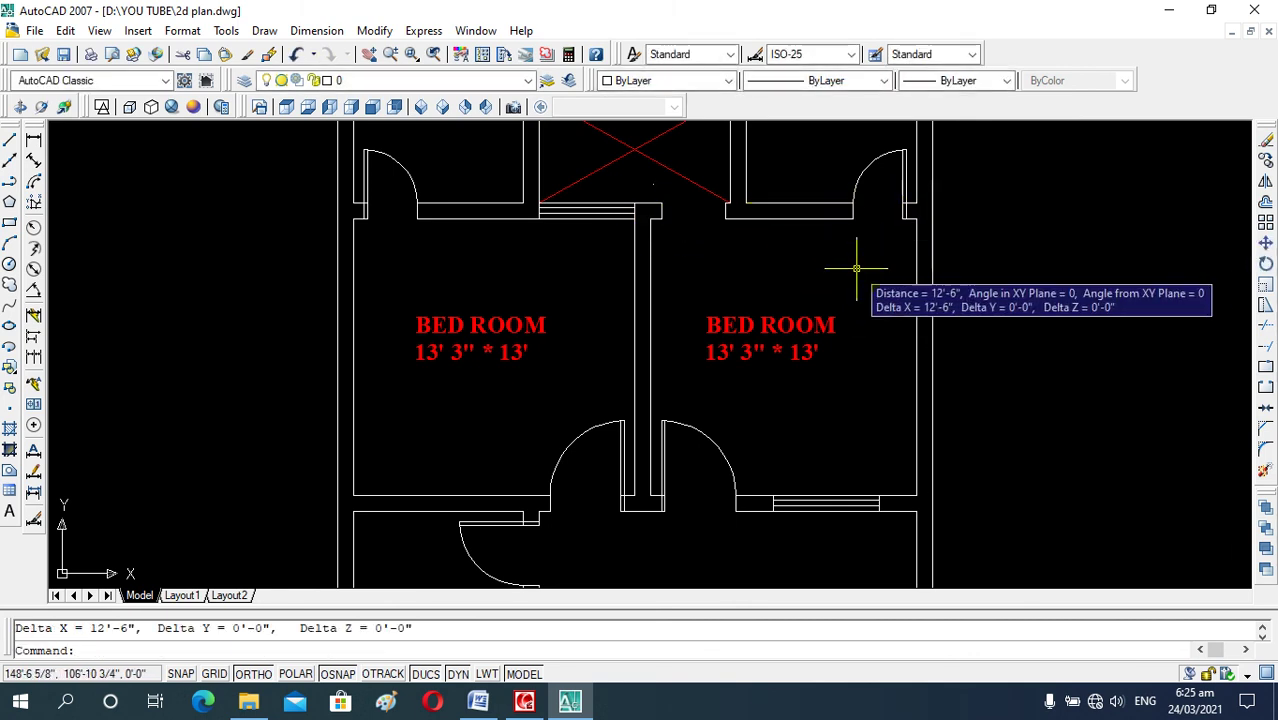
{"action": "key", "text": "Escape"}
Edit the right bedroom's label so its size reads 12' 6" * 13'.
{"action": "left_click", "coordinate": [750, 350]}
{"action": "scroll", "coordinate": [750, 350], "scroll_direction": "up", "scroll_amount": 2}
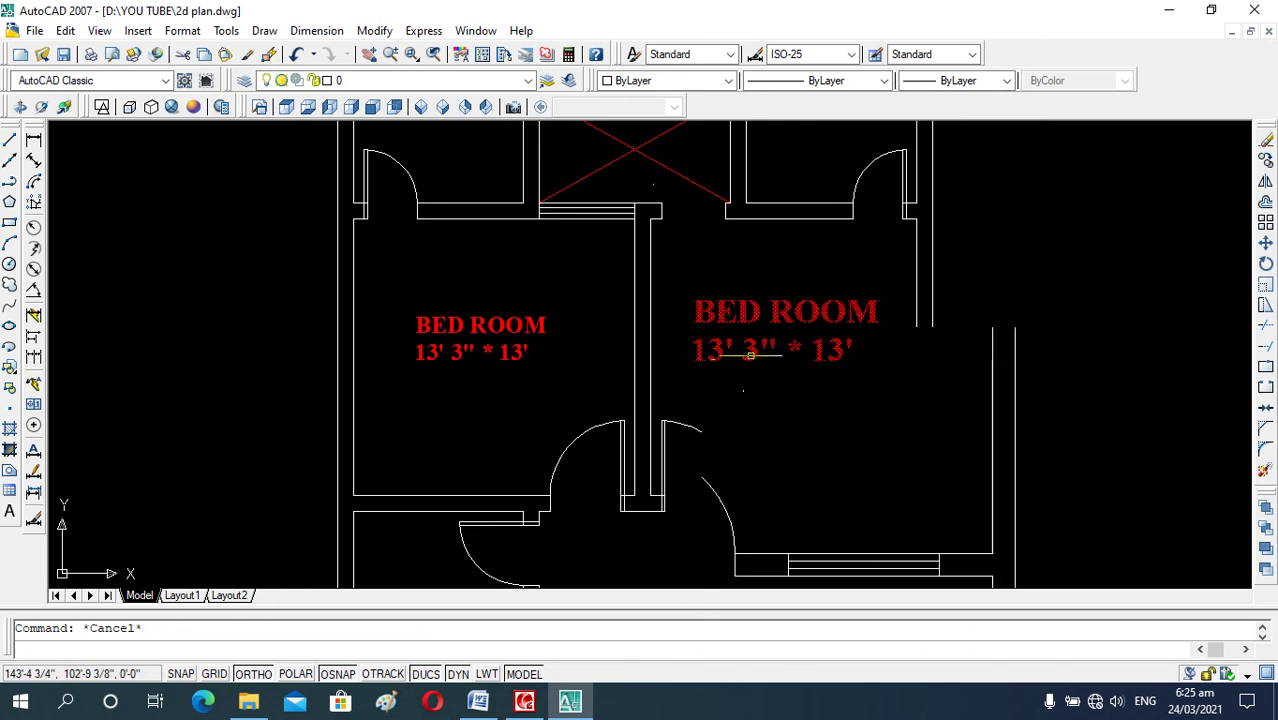
{"action": "double_click", "coordinate": [755, 352]}
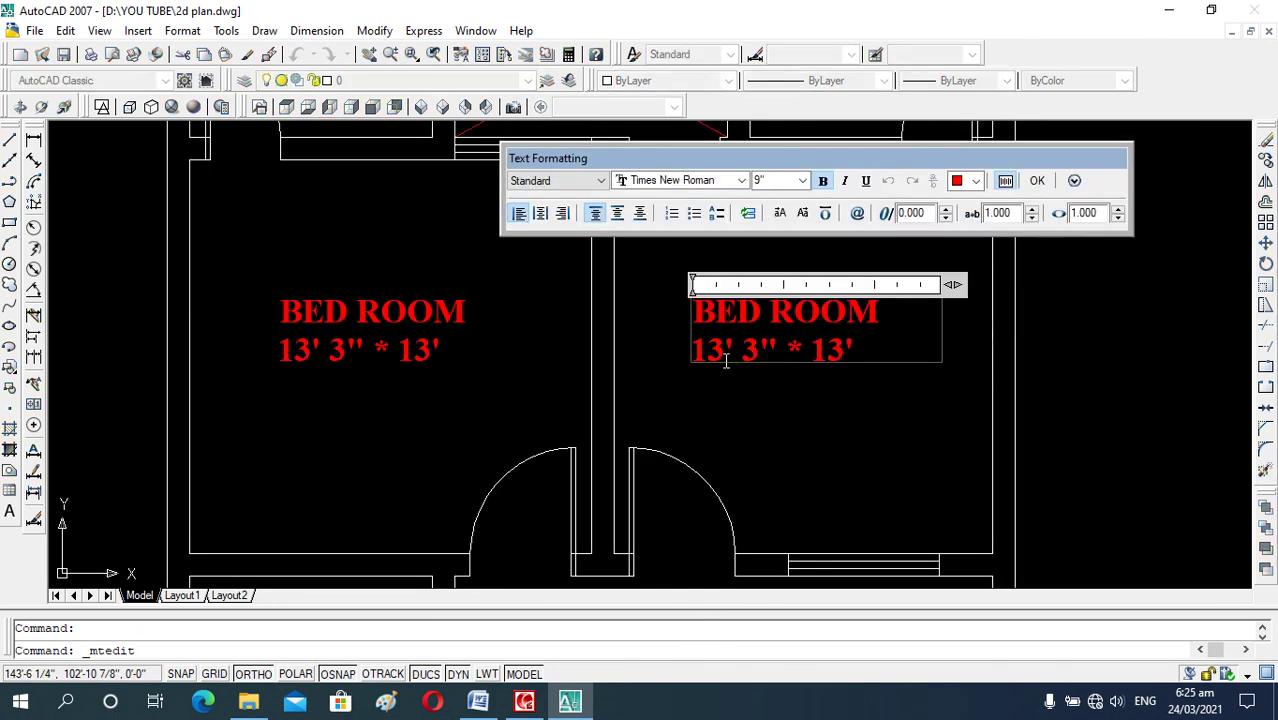
{"action": "left_click", "coordinate": [722, 350]}
{"action": "key", "text": "BackSpace"}
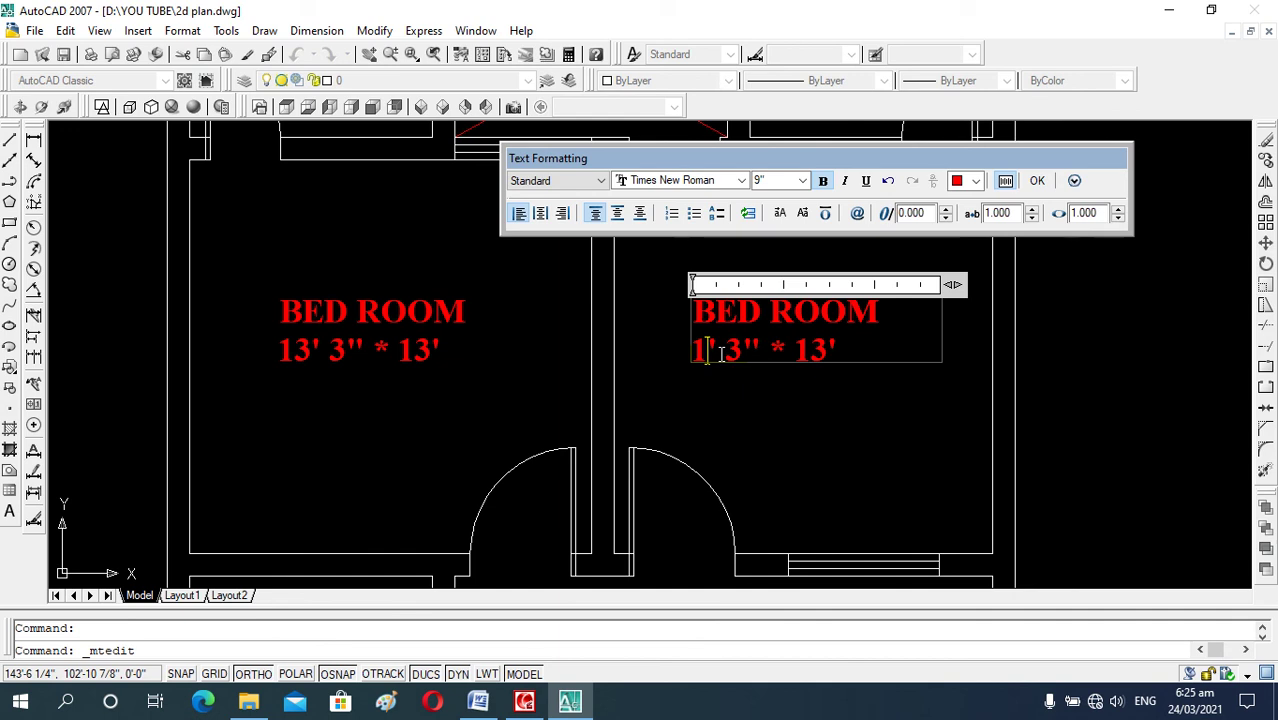
{"action": "left_click", "coordinate": [742, 350]}
{"action": "key", "text": "BackSpace"}
{"action": "key", "text": "Left"}
{"action": "key", "text": "Left"}
{"action": "type", "text": "2"}
{"action": "key", "text": "BackSpace"}
{"action": "key", "text": "BackSpace"}
{"action": "key", "text": "BackSpace"}
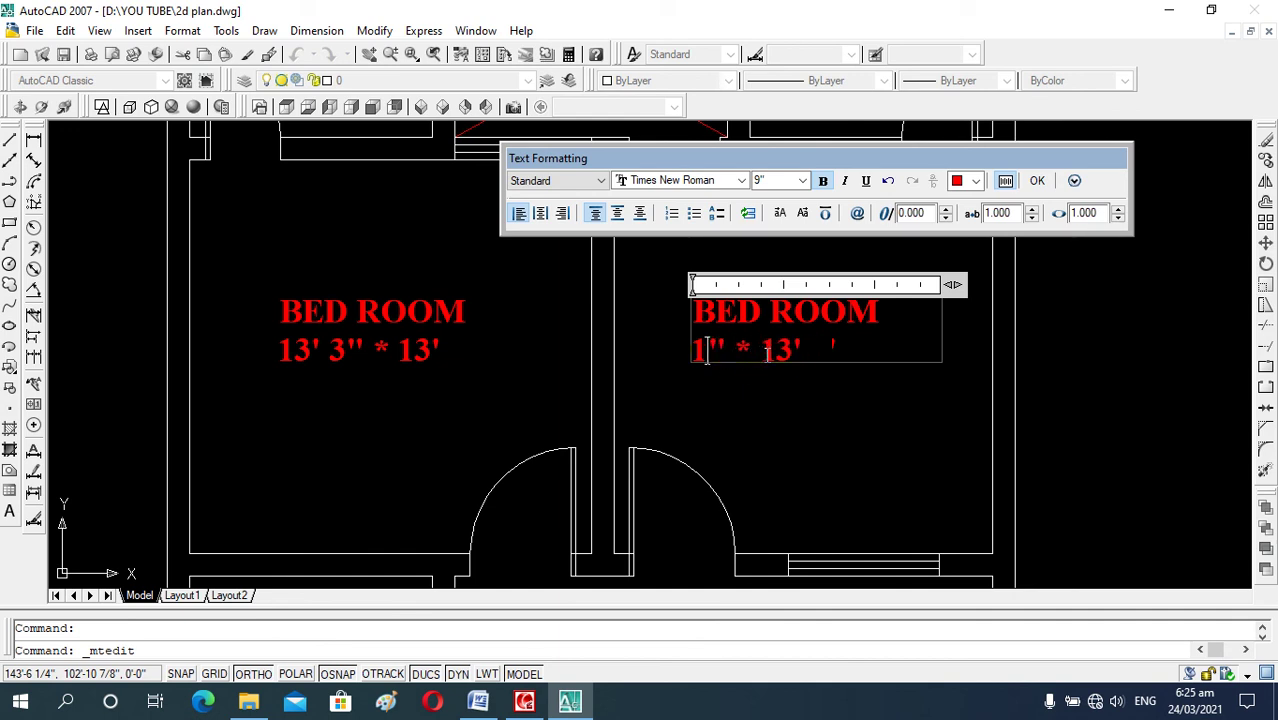
{"action": "type", "text": "3"}
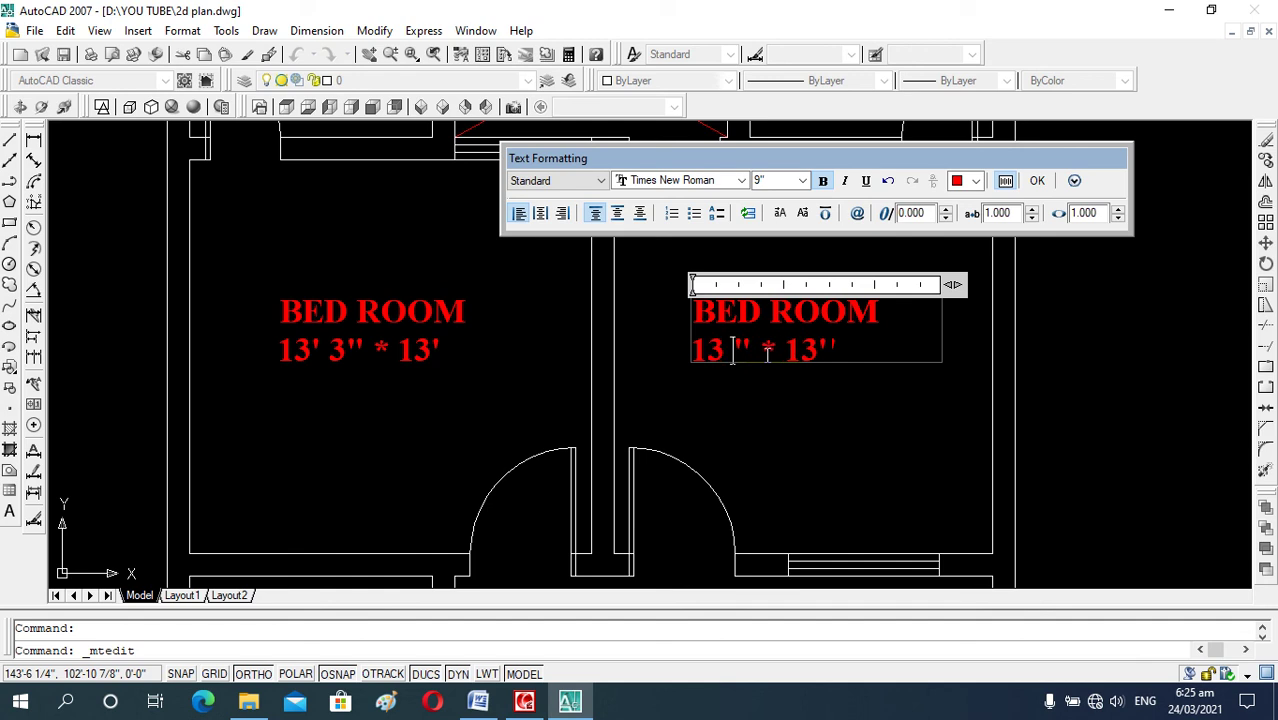
{"action": "key", "text": "BackSpace"}
{"action": "type", "text": "2' "}
{"action": "type", "text": "6"}
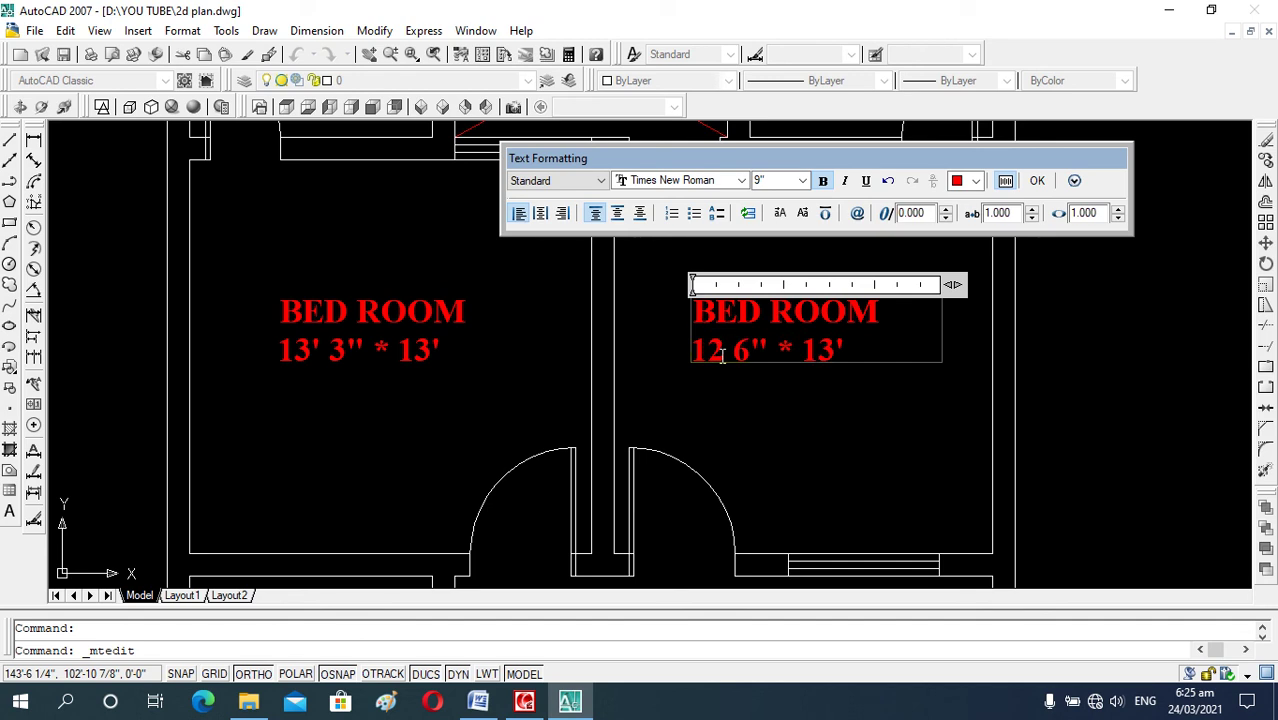
{"action": "type", "text": "'"}
{"action": "left_click", "coordinate": [785, 379]}
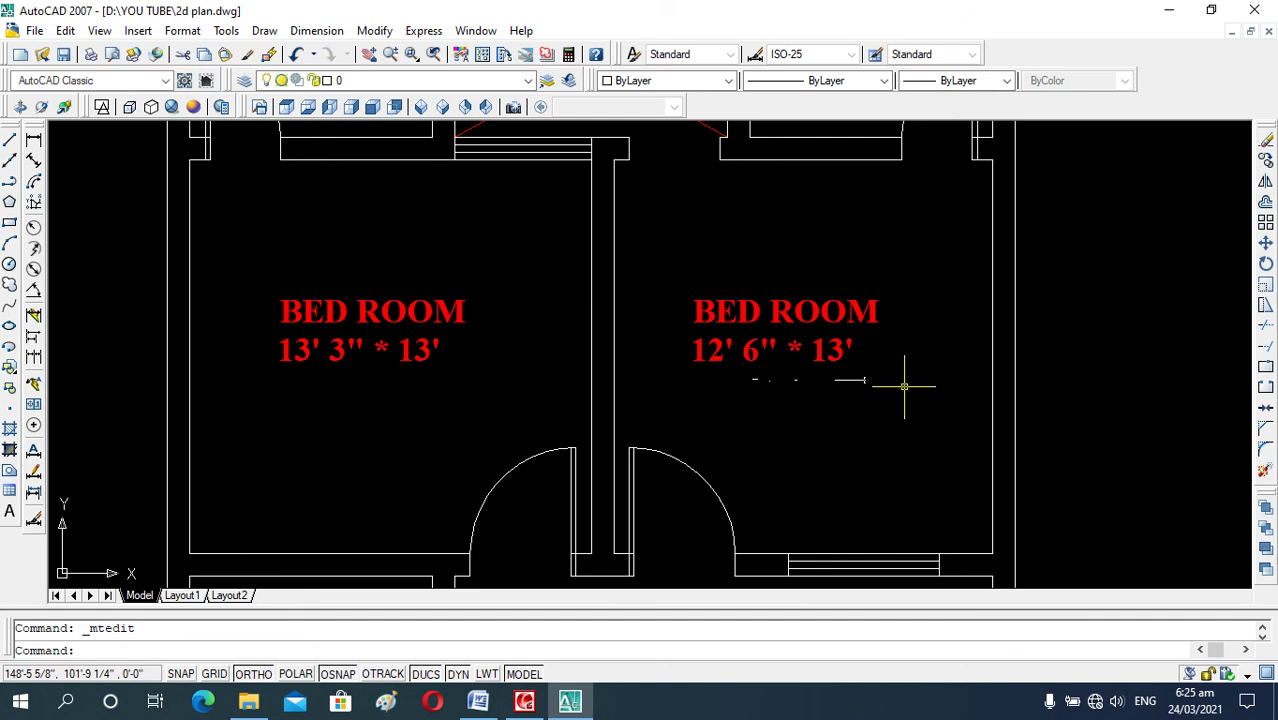
{"action": "scroll", "coordinate": [822, 449], "scroll_direction": "down", "scroll_amount": 2}
{"action": "scroll", "coordinate": [822, 460], "scroll_direction": "up", "scroll_amount": 2}
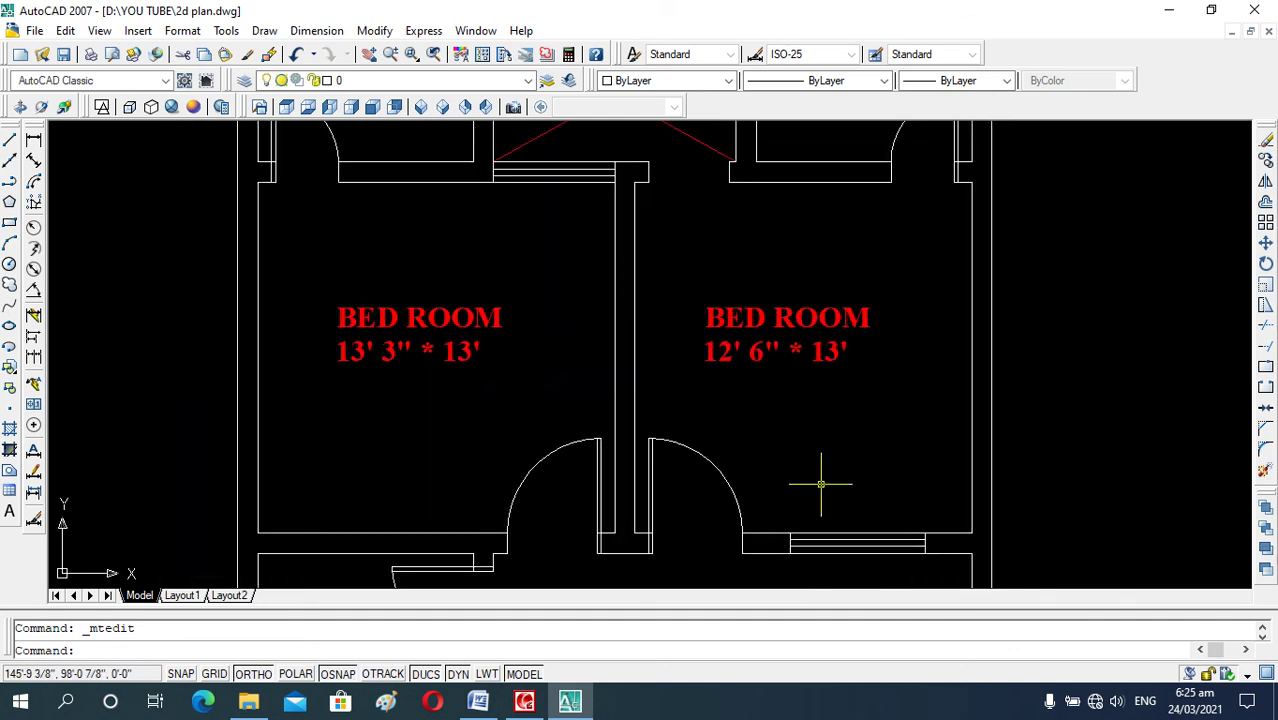
{"action": "scroll", "coordinate": [790, 458], "scroll_direction": "down", "scroll_amount": 2}
{"action": "scroll", "coordinate": [790, 445], "scroll_direction": "up", "scroll_amount": 3}
{"action": "scroll", "coordinate": [800, 440], "scroll_direction": "down", "scroll_amount": 2}
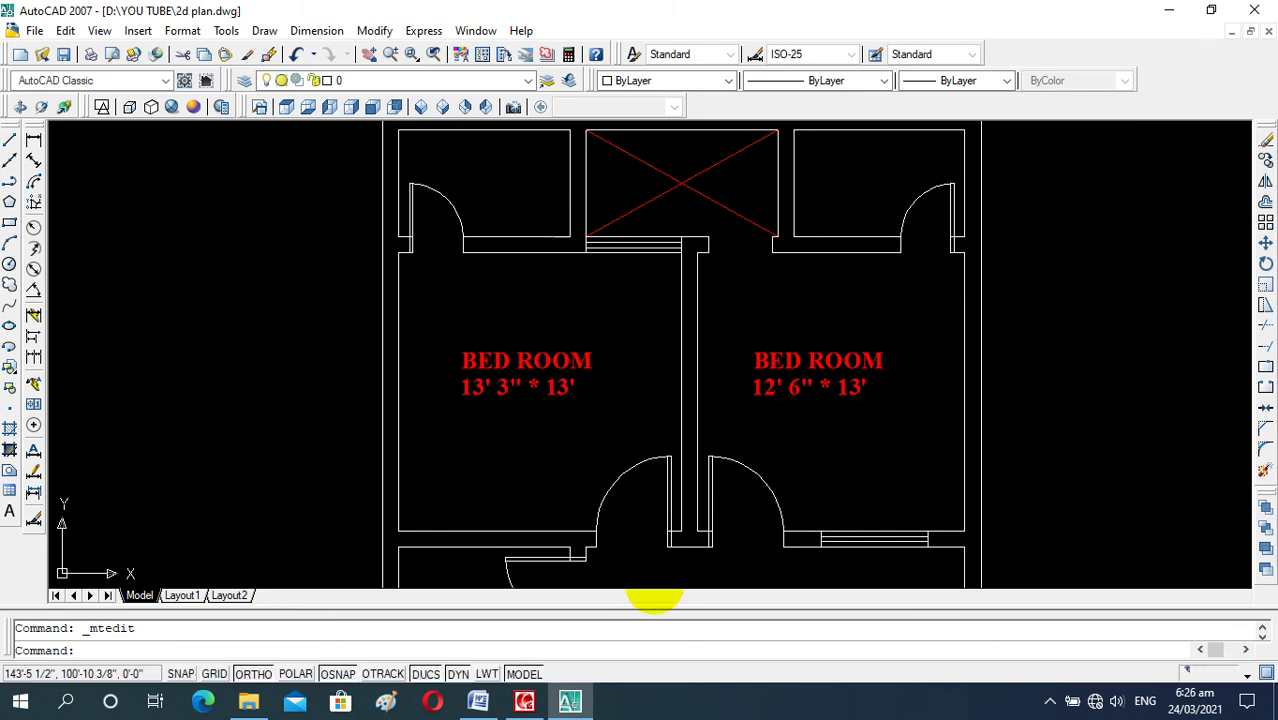
{"action": "left_click", "coordinate": [530, 700]}
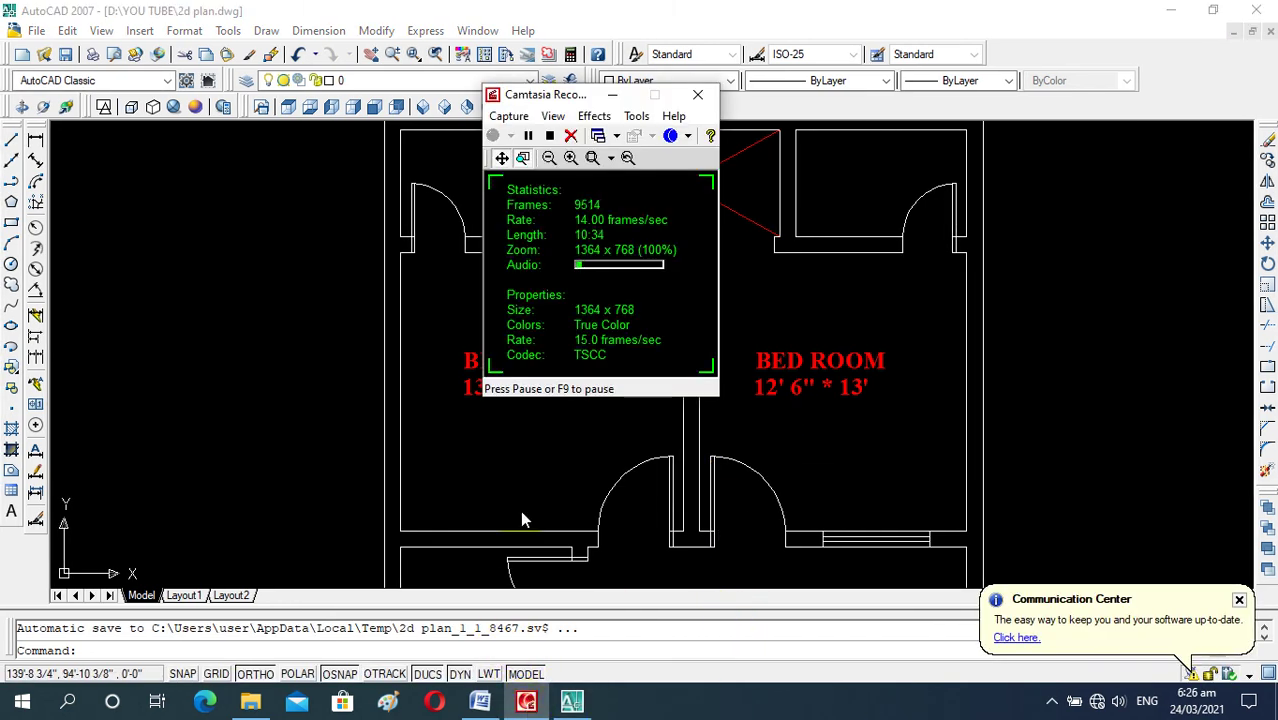